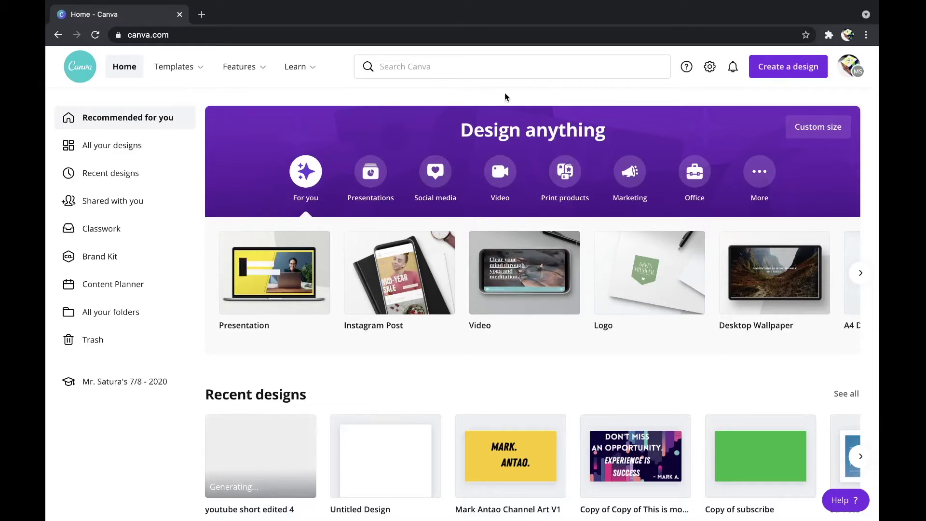
# Step: Search the design types for "prest" and create a new blank Presentation design of 1920 × 1080 px
pyautogui.moveTo(303, 78)
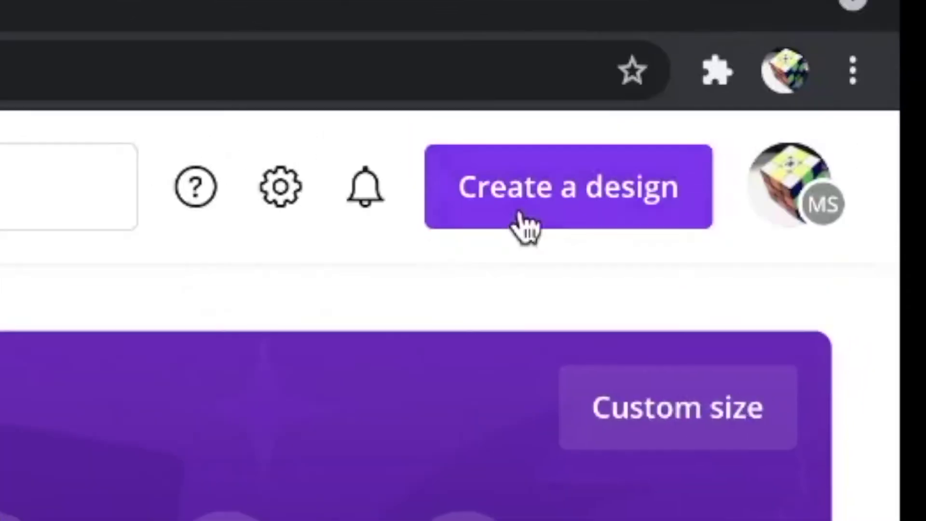
pyautogui.click(520, 216)
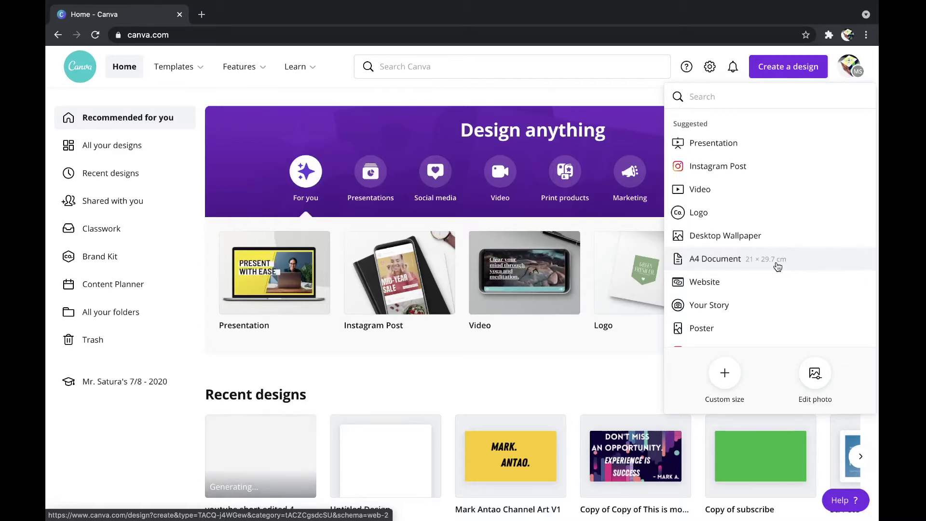
pyautogui.scroll(-10, 778, 266)
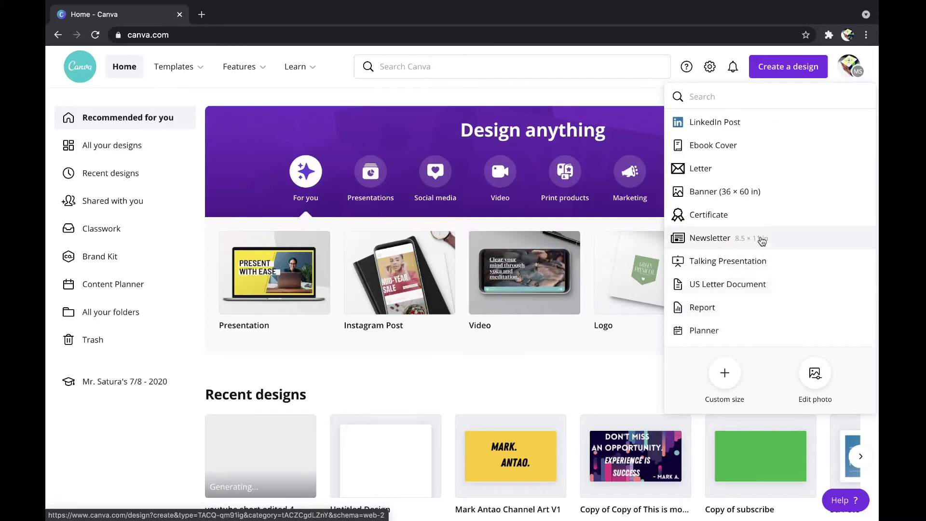
pyautogui.scroll(10, 765, 256)
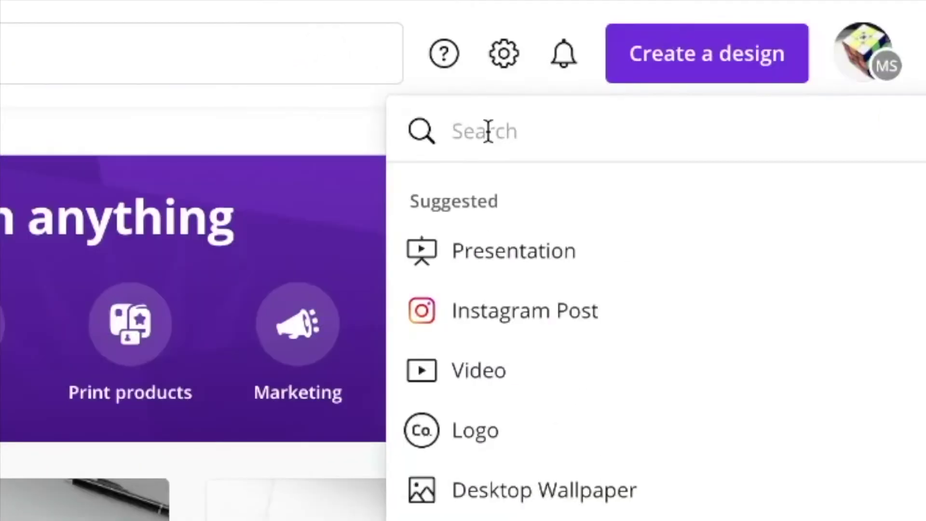
pyautogui.write('prest')
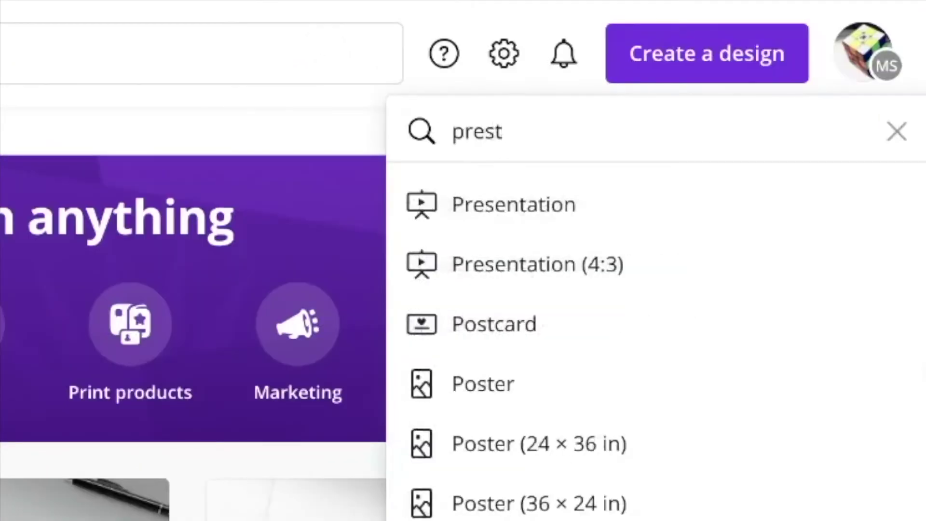
pyautogui.press('Down')
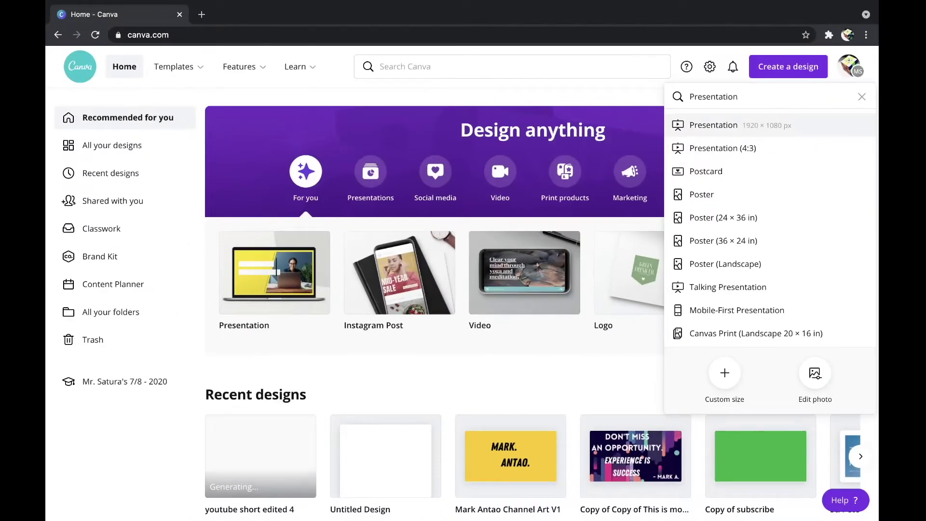
pyautogui.click(712, 124)
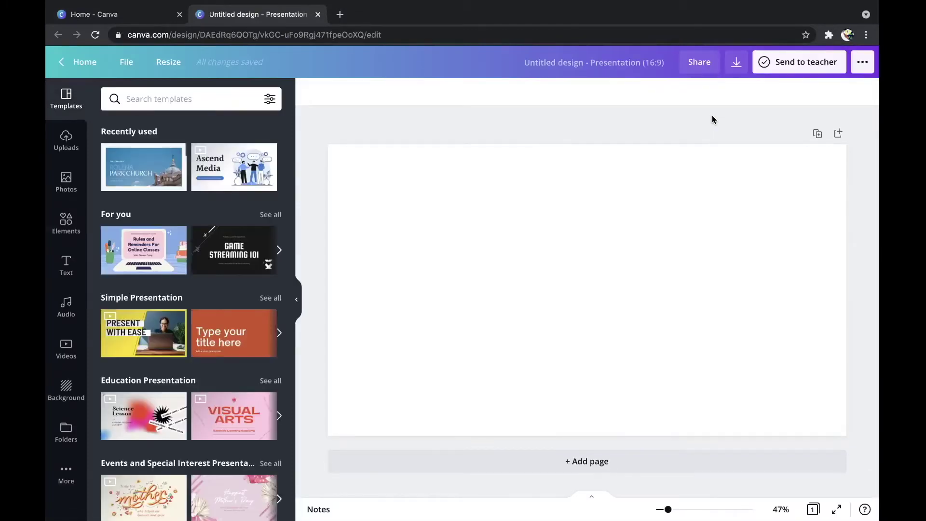
# Step: Look over the template categories and check the resize options, including custom size and recent formats, without changing the design size
pyautogui.scroll(-5, 151, 235)
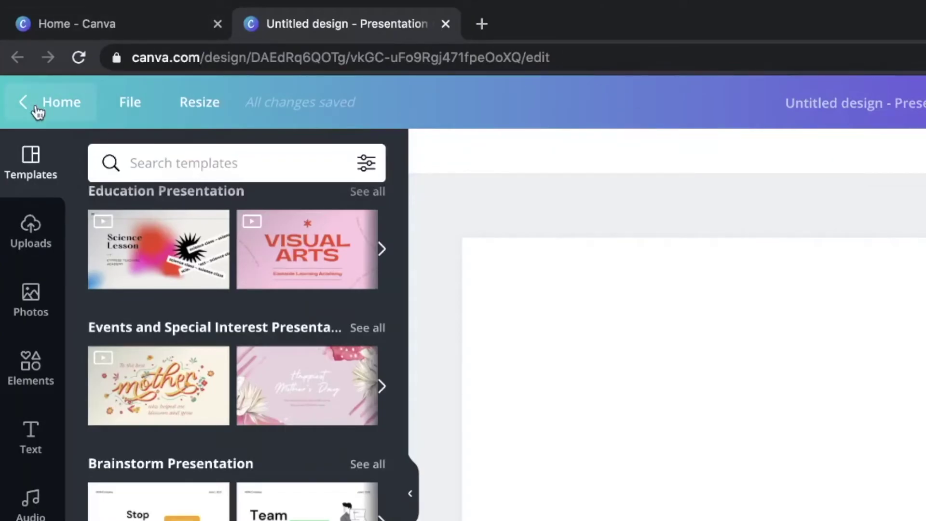
pyautogui.click(197, 94)
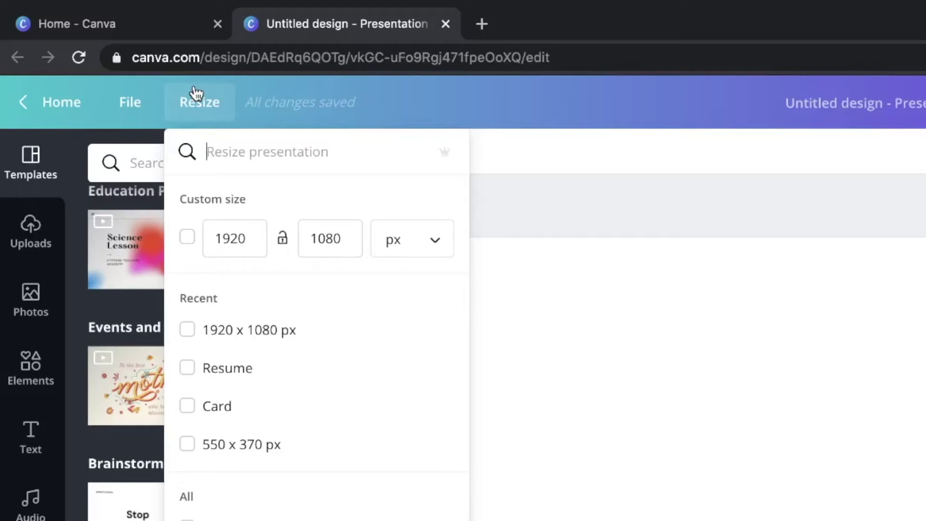
pyautogui.click(569, 159)
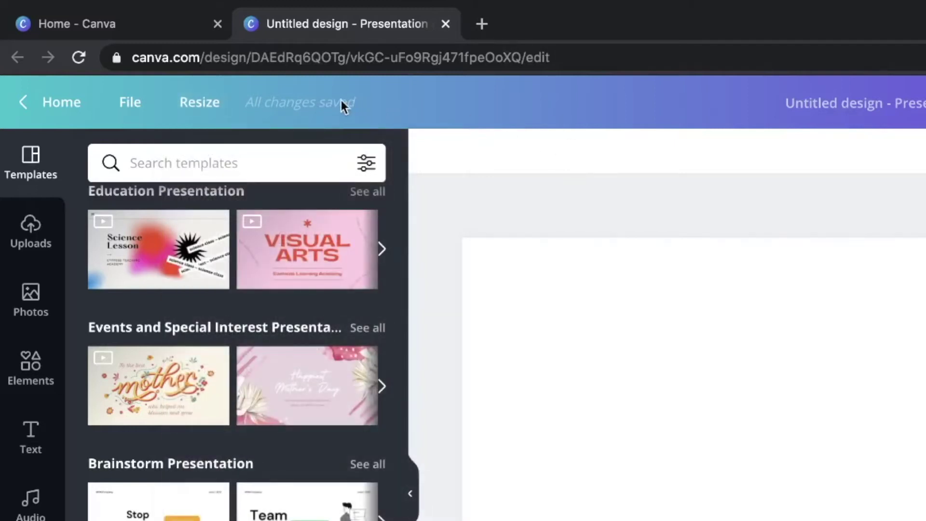
pyautogui.scroll(5, 347, 98)
pyautogui.scroll(5, 382, 118)
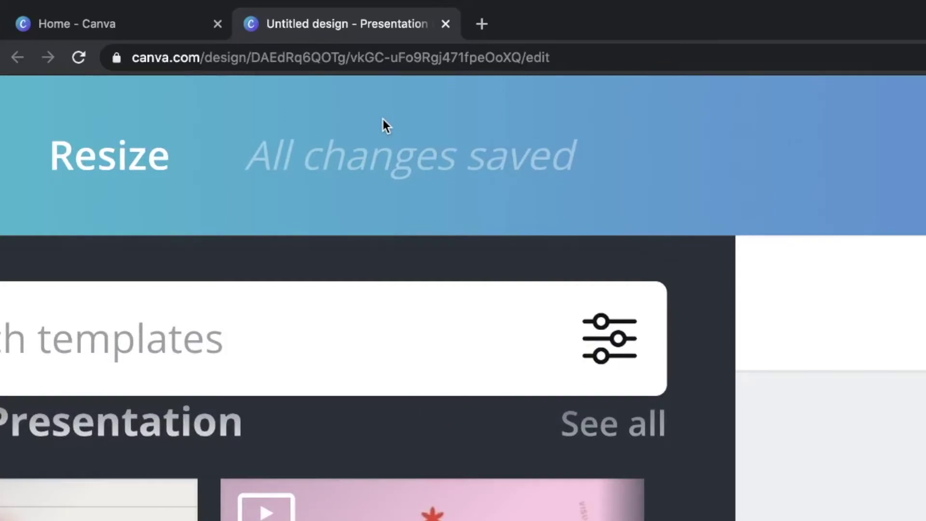
pyautogui.scroll(-10, 242, 308)
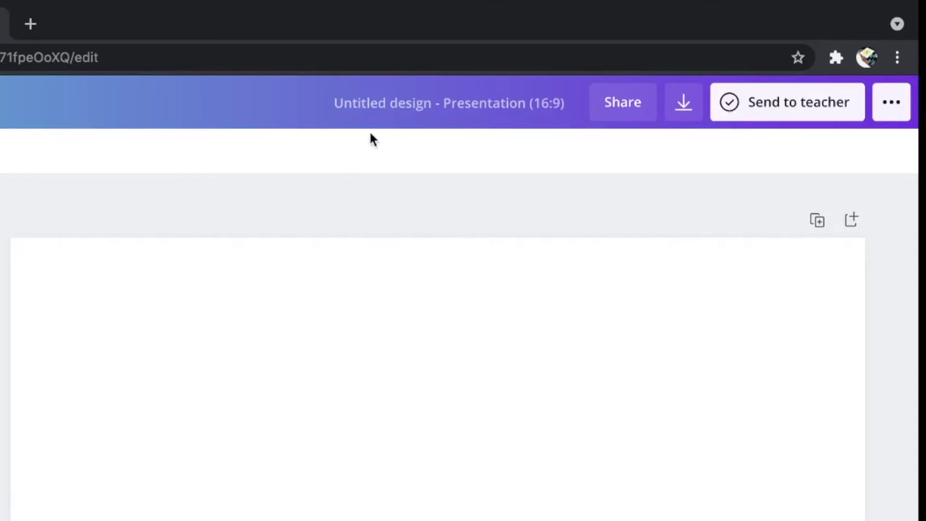
# Step: Rename the untitled presentation design as "Canva Tutorial 2021"
pyautogui.click(367, 102)
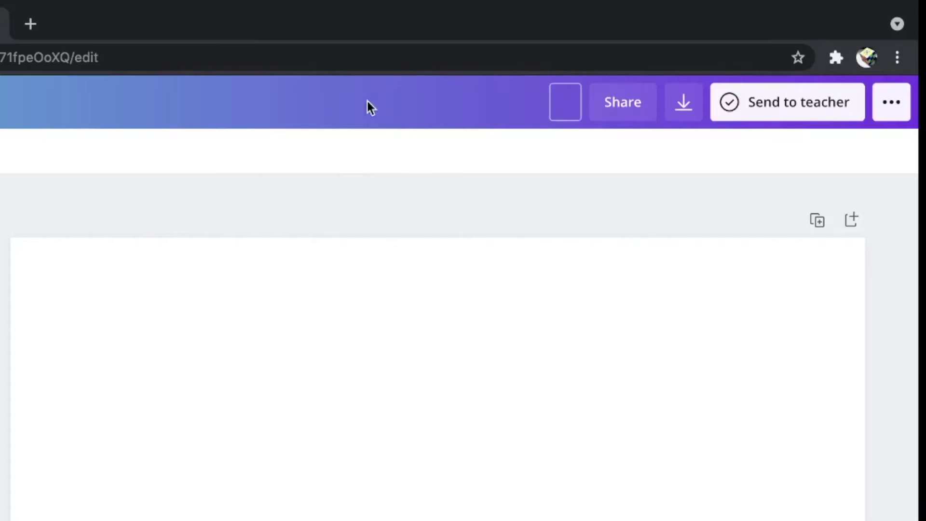
pyautogui.write('canva Tutor')
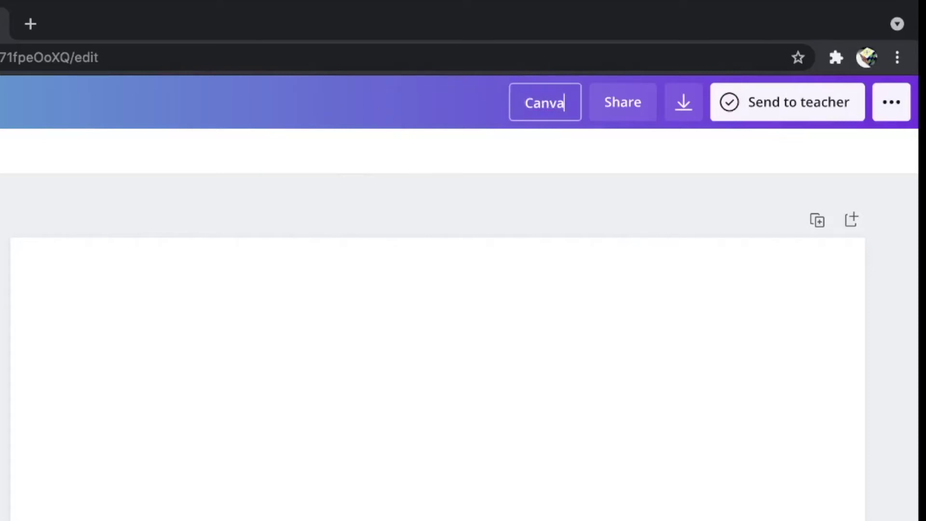
pyautogui.write('ial')
pyautogui.press('Return')
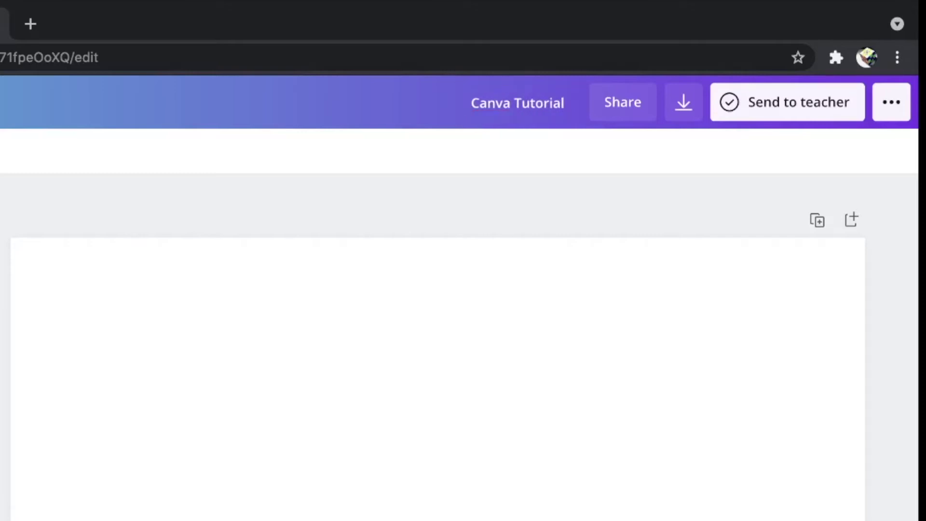
pyautogui.click(567, 99)
pyautogui.write('2021')
pyautogui.press('Return')
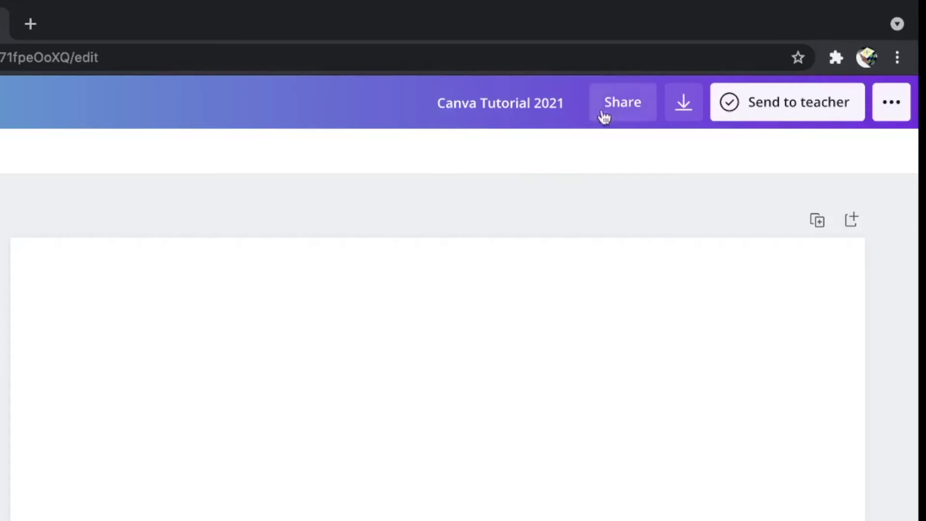
# Step: Review the design's sharing settings for viewing and editing, and look through the available publishing options
pyautogui.click(625, 100)
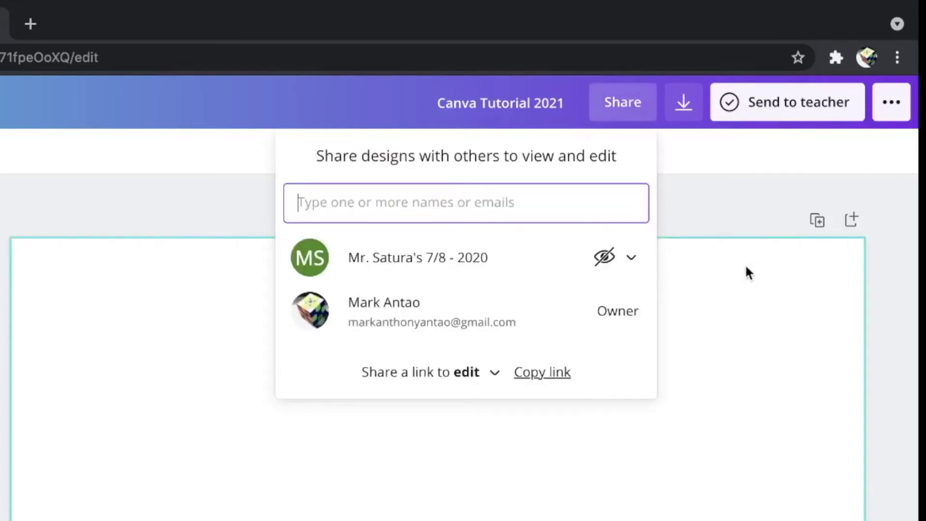
pyautogui.click(780, 195)
pyautogui.click(890, 118)
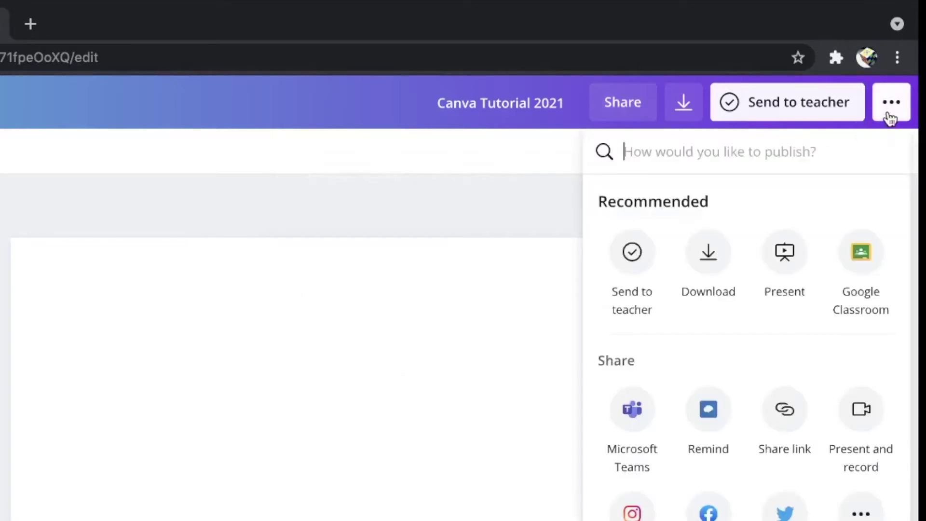
pyautogui.scroll(-10, 736, 308)
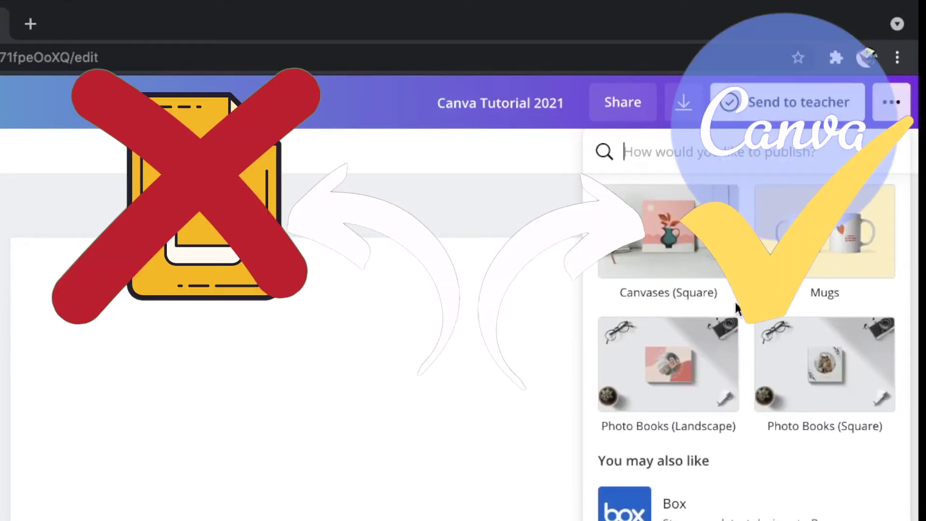
pyautogui.scroll(10, 736, 307)
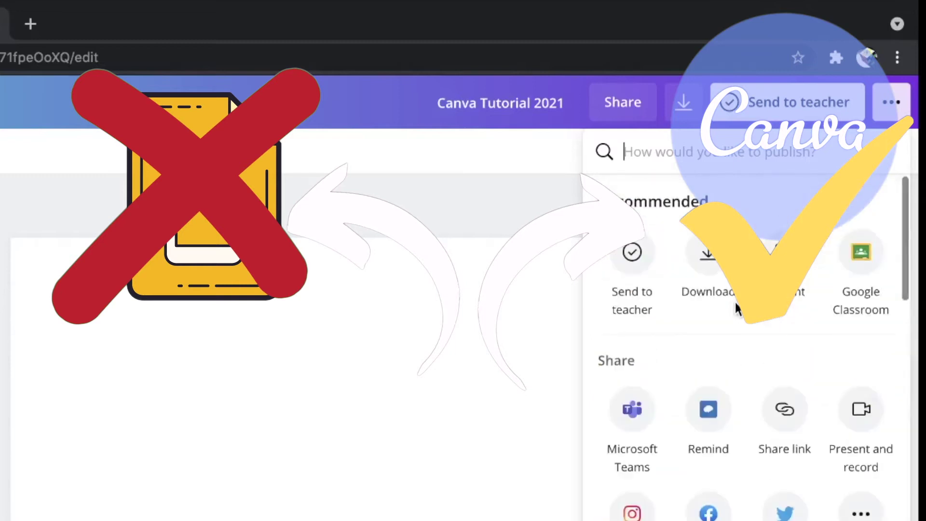
pyautogui.click(376, 176)
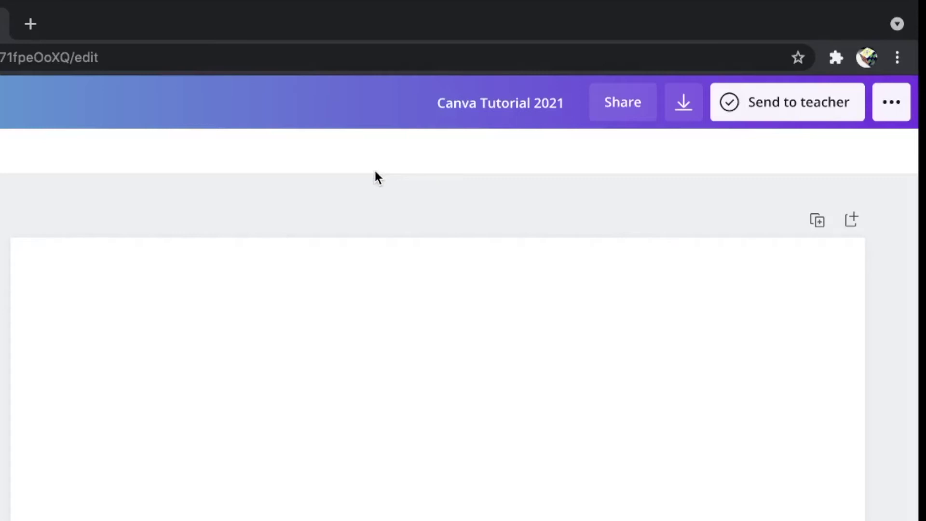
# Step: Present the design full screen with the Standard presentation type, and return to the editor with nothing selected
pyautogui.click(892, 120)
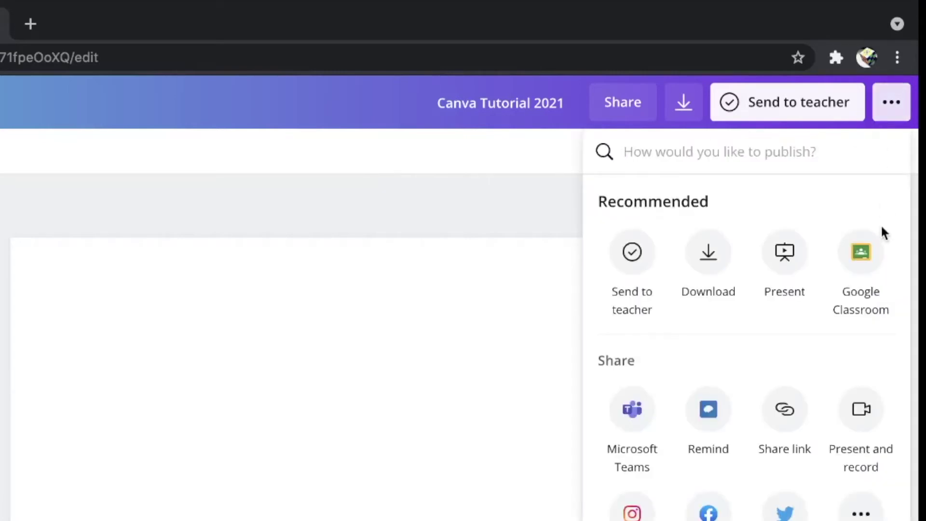
pyautogui.scroll(-2, 881, 228)
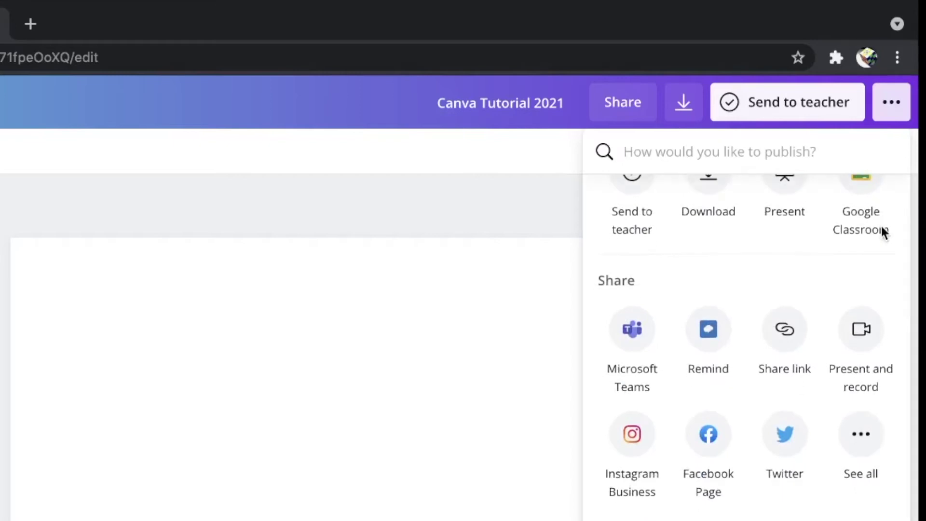
pyautogui.scroll(2, 882, 232)
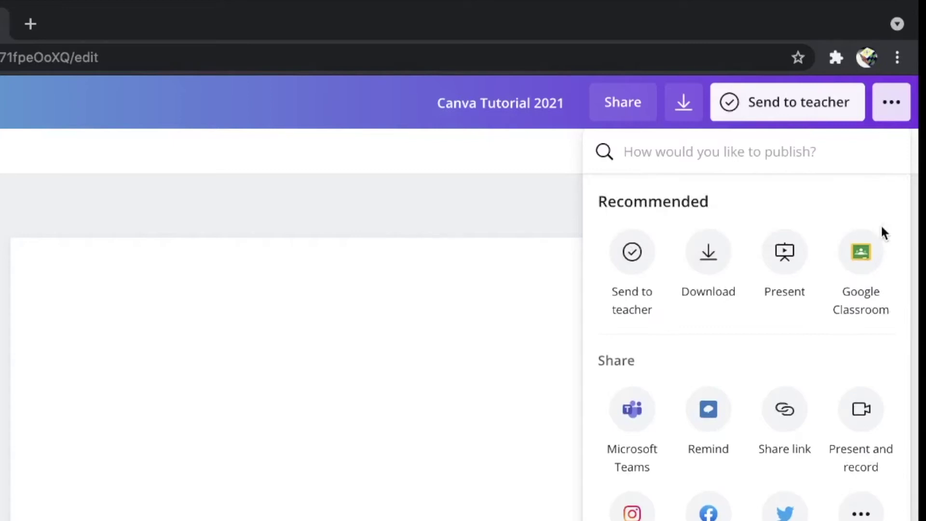
pyautogui.click(774, 254)
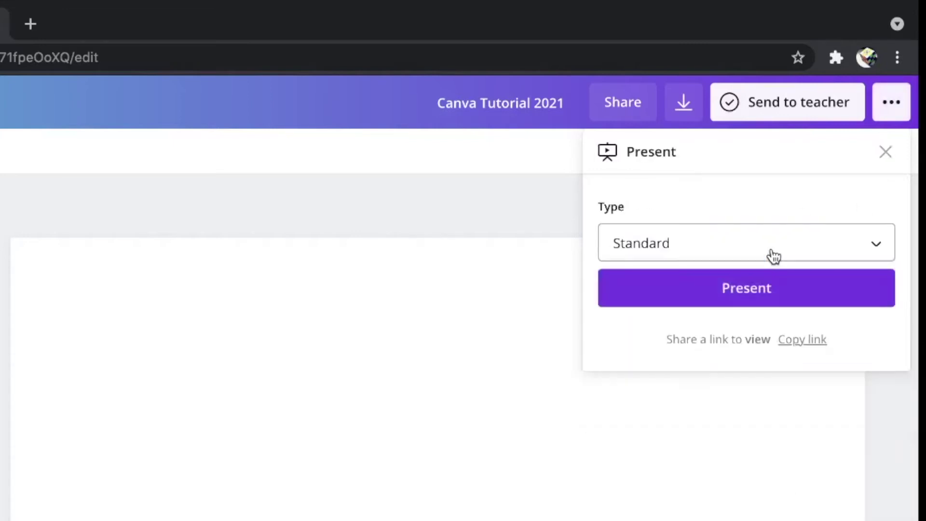
pyautogui.click(770, 274)
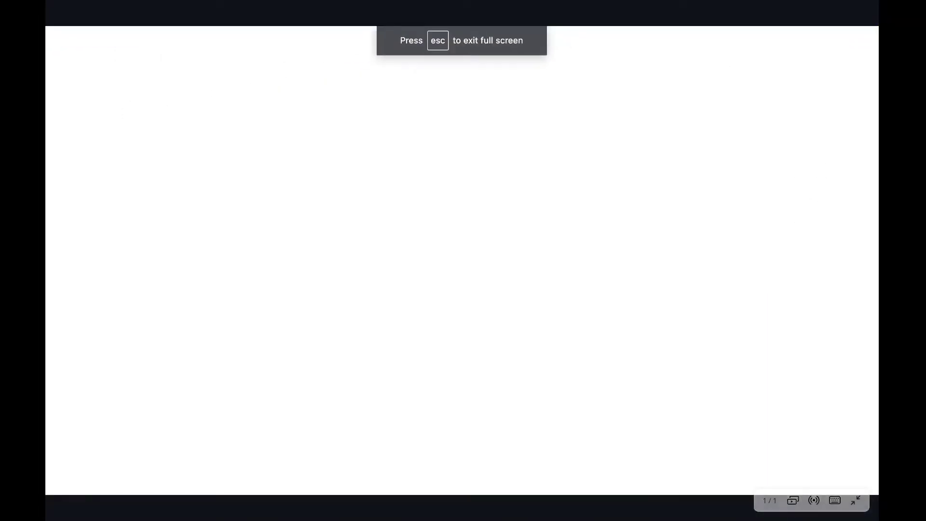
pyautogui.press('Escape')
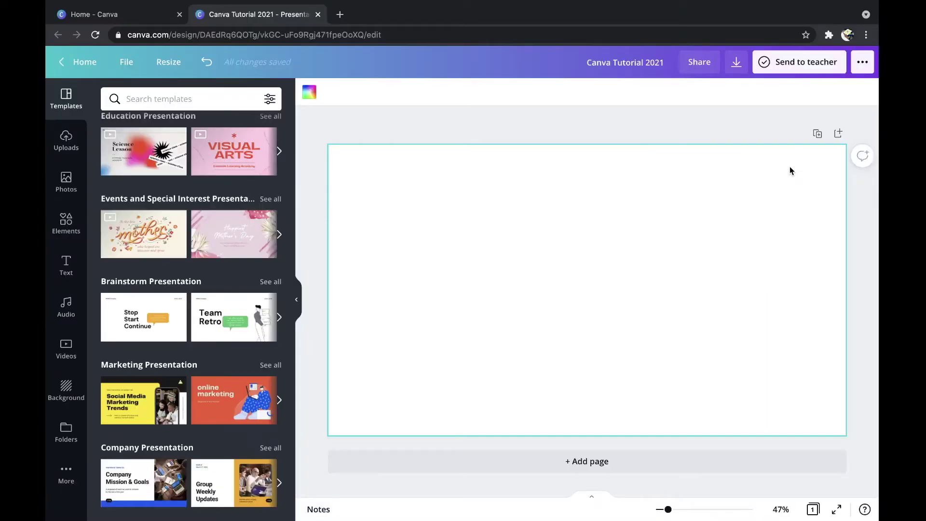
pyautogui.click(708, 122)
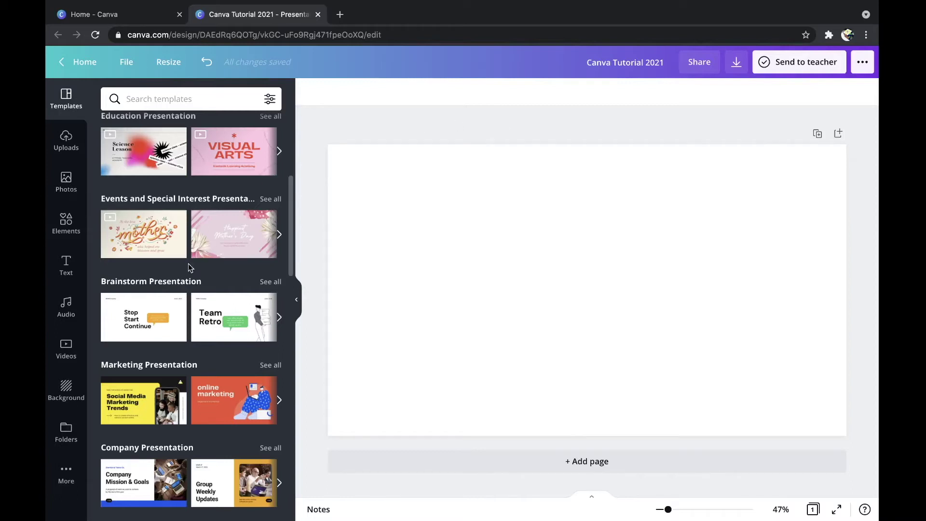
# Step: Browse the presentation templates, preview the pages of the Blue and Black Analytic Dashboard Presentation, and return to the template list
pyautogui.scroll(-15, 188, 268)
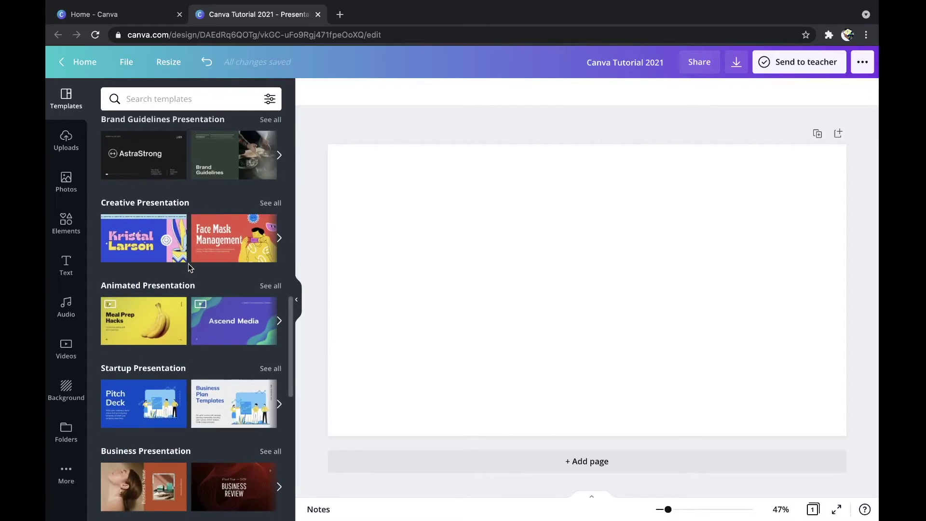
pyautogui.scroll(-1, 188, 268)
pyautogui.scroll(-8, 189, 268)
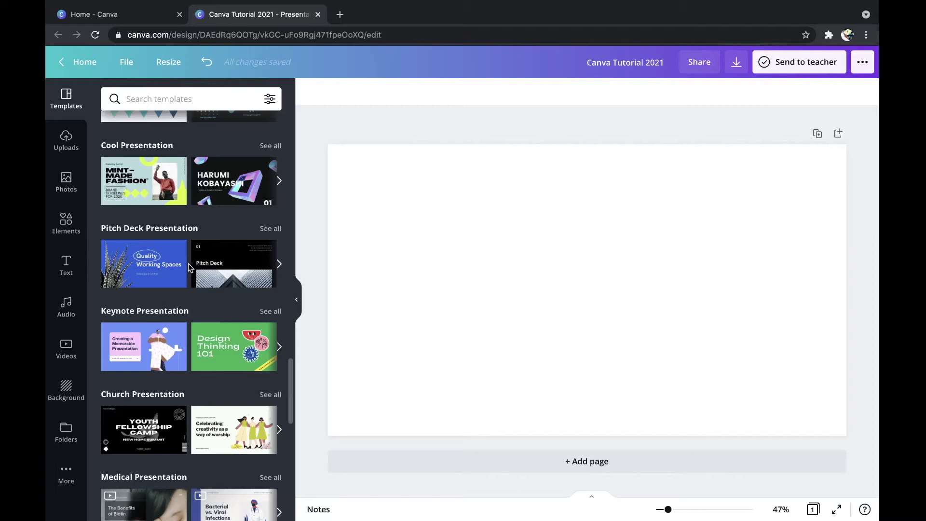
pyautogui.scroll(2, 188, 268)
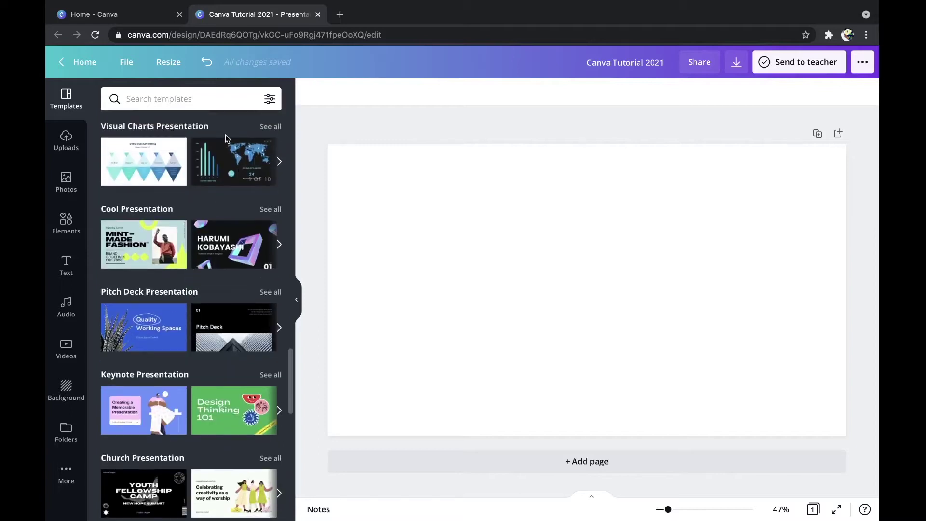
pyautogui.click(217, 179)
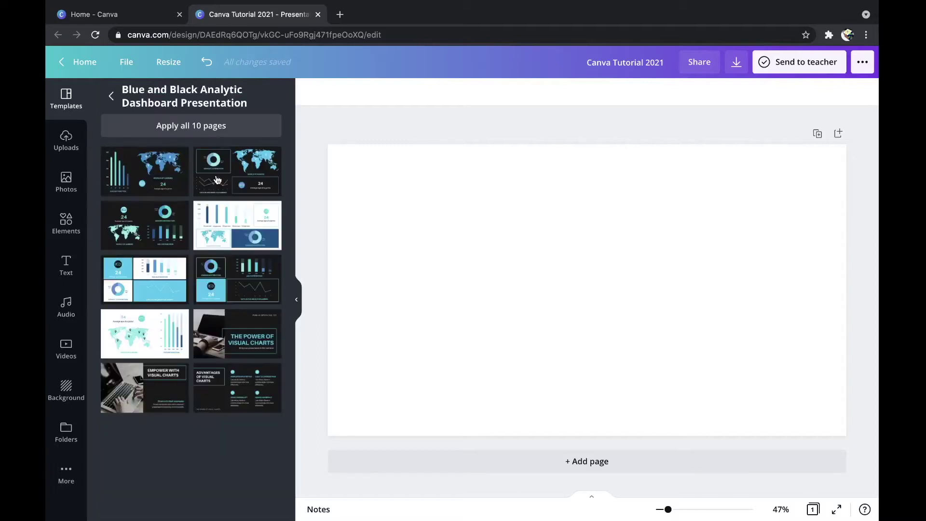
pyautogui.click(112, 95)
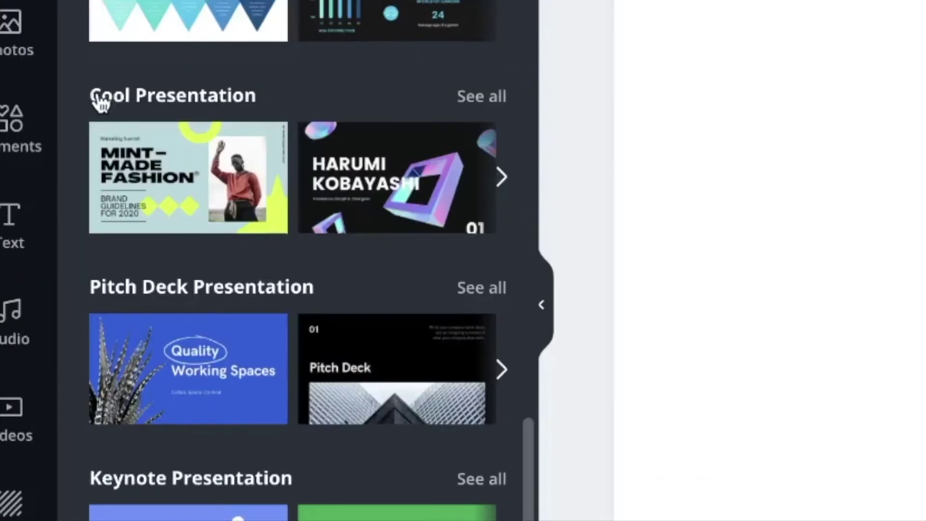
# Step: Apply the cover page of the Cool Presentation template "Black and Purple Geometric Designer Services Marketing Presentation" to the blank page and return to the template list
pyautogui.scroll(-15, 300, 93)
pyautogui.scroll(-20, 302, 98)
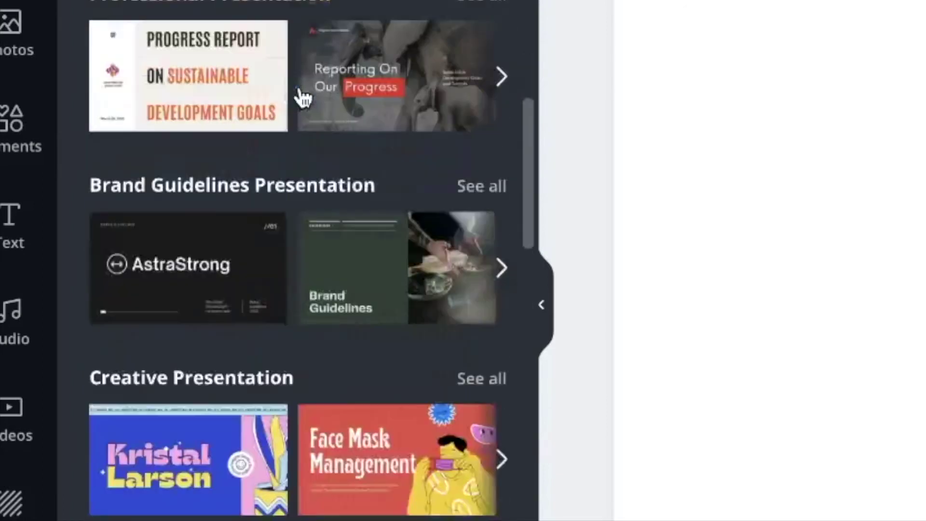
pyautogui.scroll(-2, 299, 85)
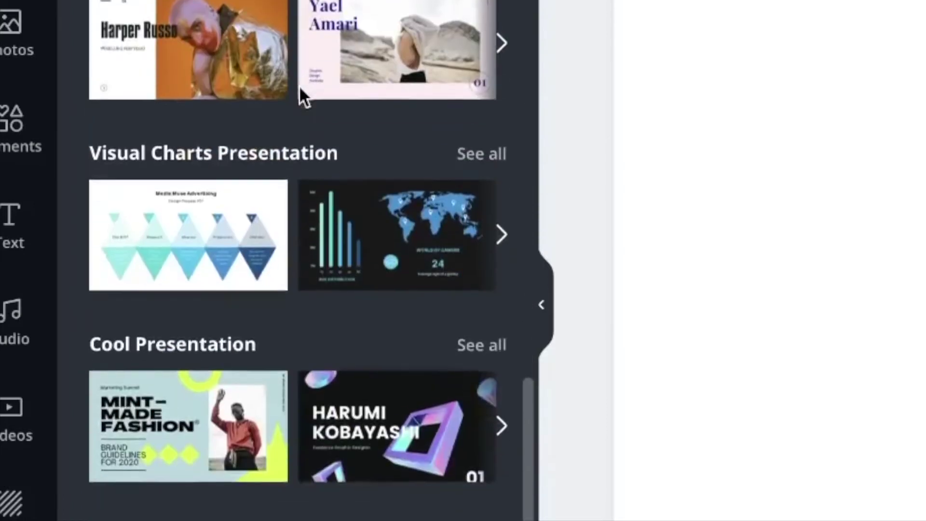
pyautogui.moveTo(400, 440)
pyautogui.click(308, 490)
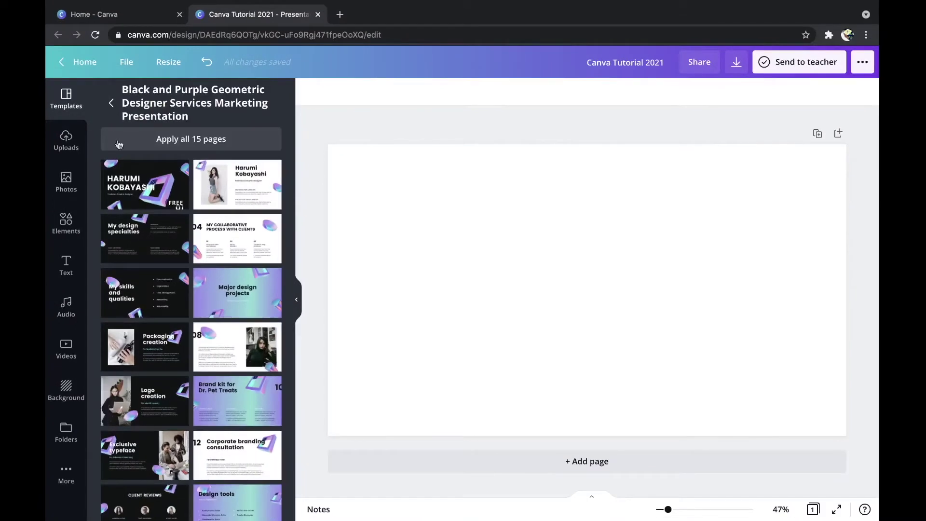
pyautogui.click(130, 182)
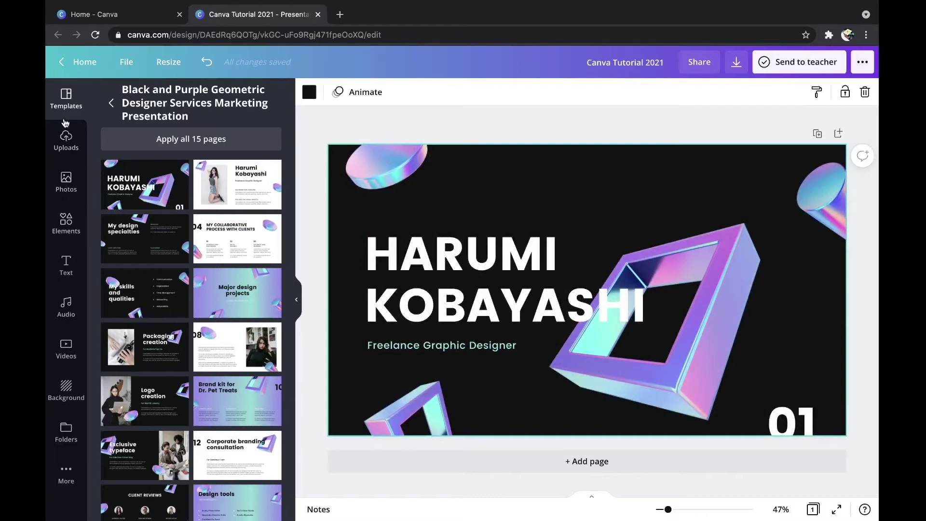
pyautogui.click(111, 104)
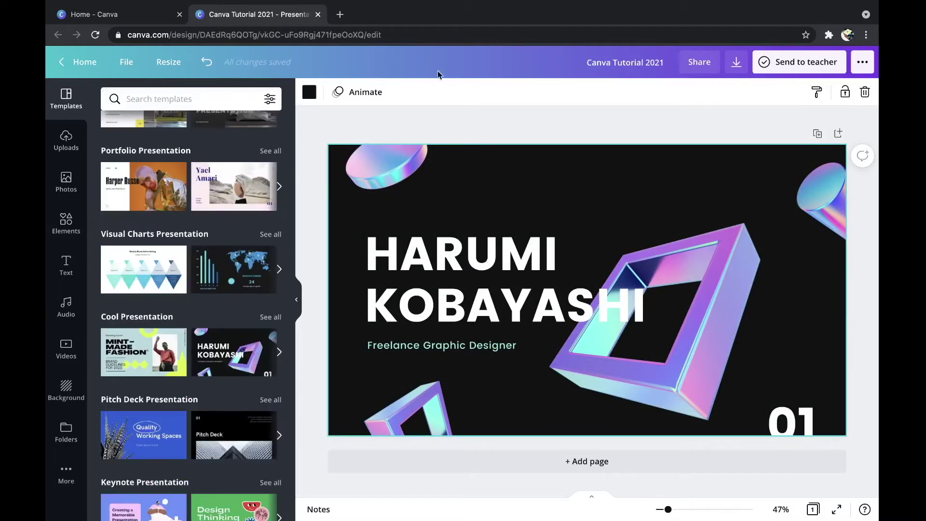
pyautogui.click(474, 126)
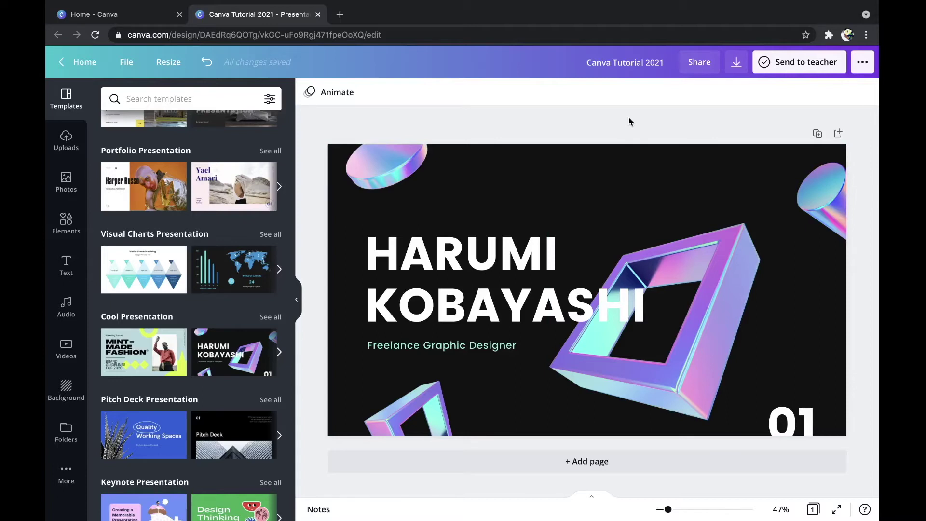
# Step: Look through the previously uploaded images in the uploads library
pyautogui.click(59, 146)
pyautogui.scroll(-10, 191, 235)
pyautogui.scroll(-10, 191, 236)
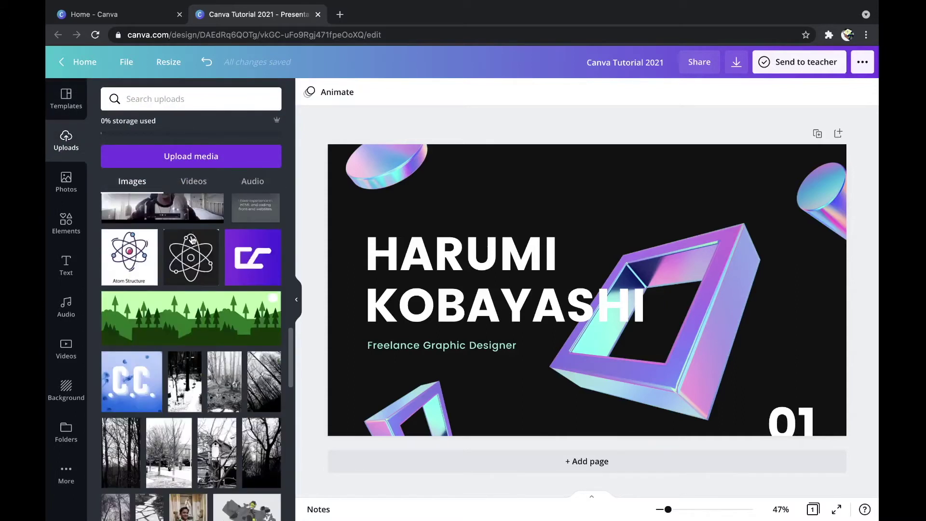
pyautogui.scroll(-3, 192, 240)
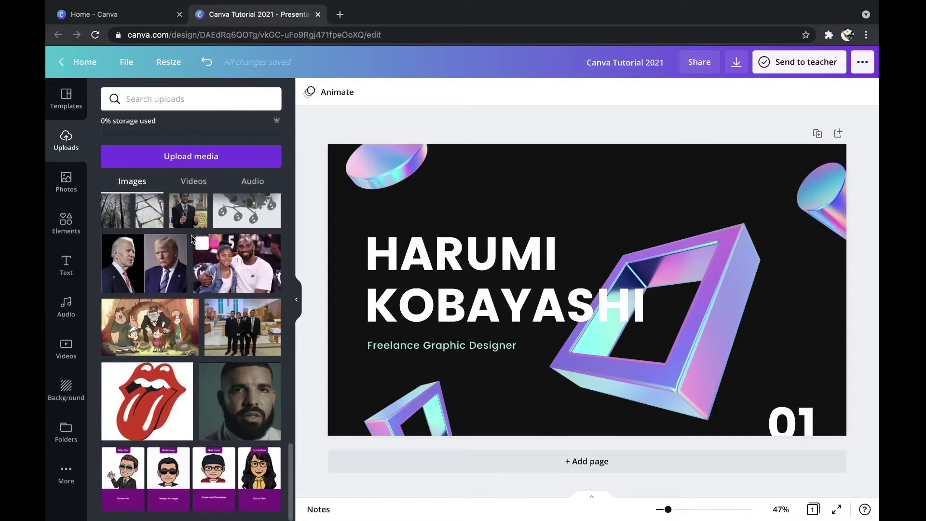
pyautogui.scroll(8, 192, 239)
pyautogui.scroll(8, 192, 240)
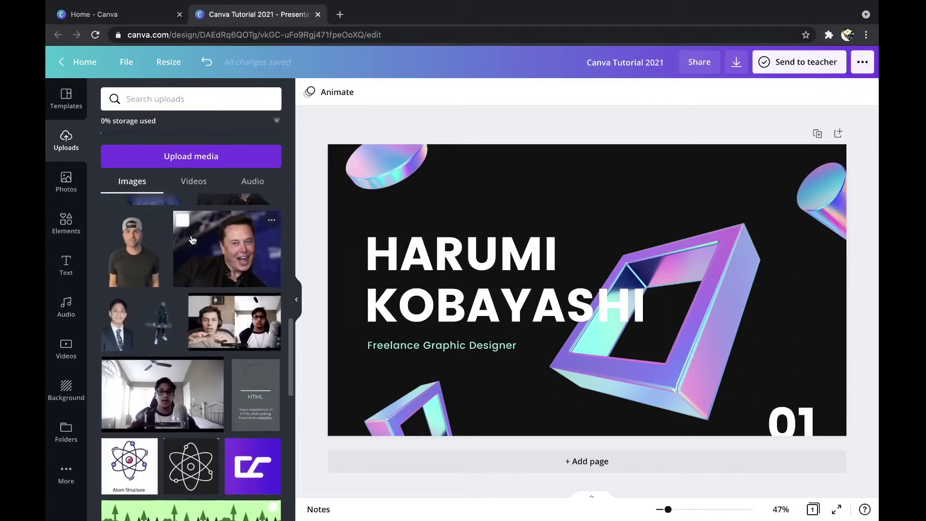
pyautogui.scroll(5, 191, 236)
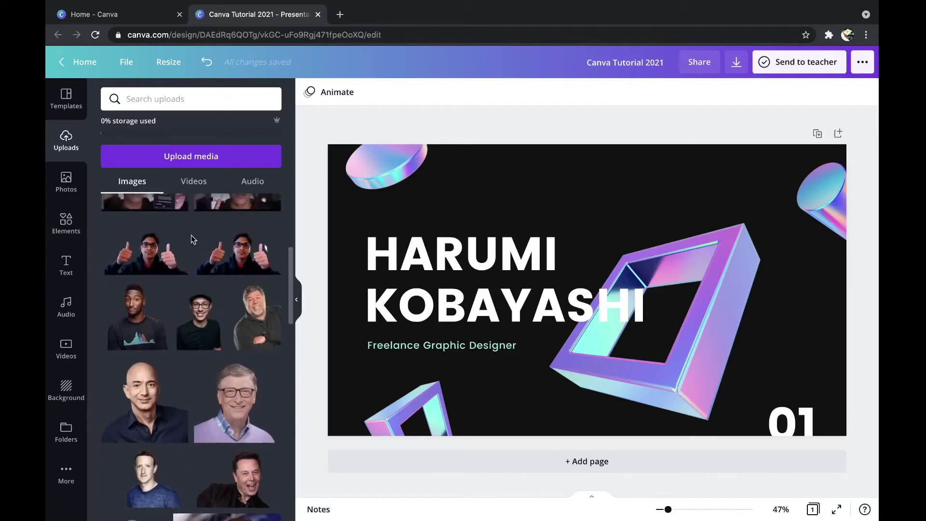
pyautogui.scroll(3, 191, 235)
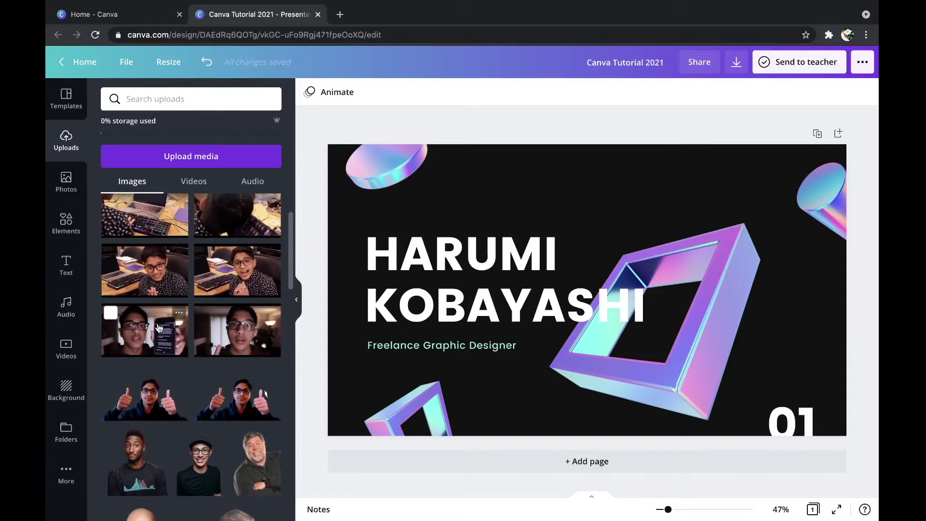
pyautogui.scroll(1, 159, 327)
pyautogui.scroll(2, 158, 328)
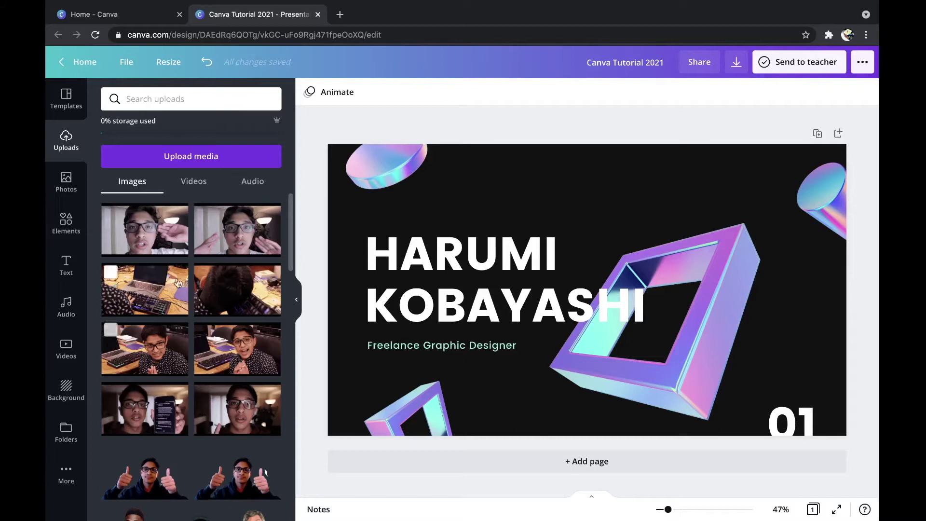
# Step: Check the uploaded videos and audio, view the sources media can be uploaded from, and return to the uploaded images
pyautogui.click(188, 180)
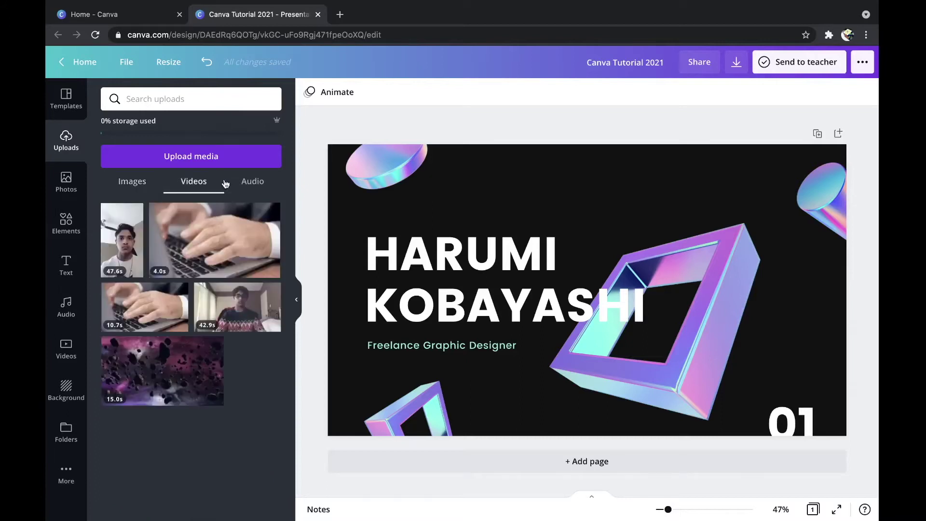
pyautogui.click(270, 191)
pyautogui.click(194, 191)
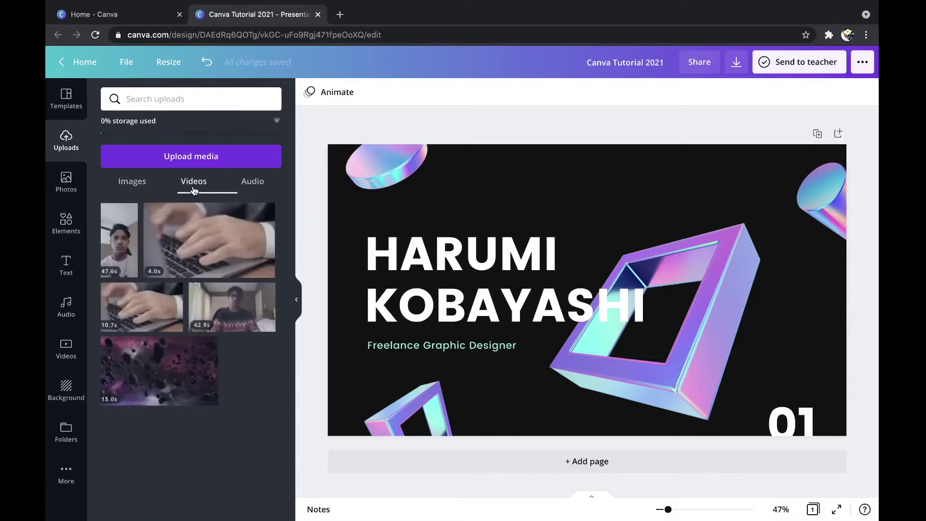
pyautogui.click(115, 192)
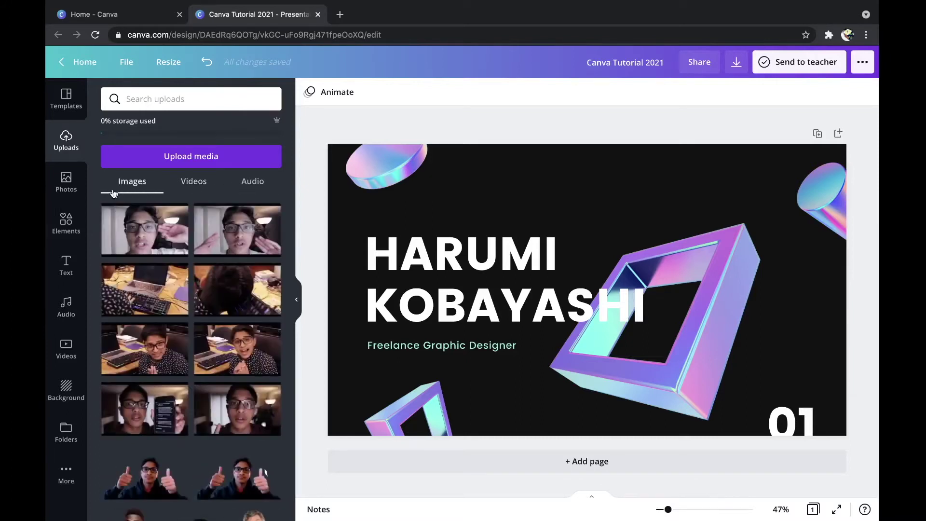
pyautogui.click(168, 157)
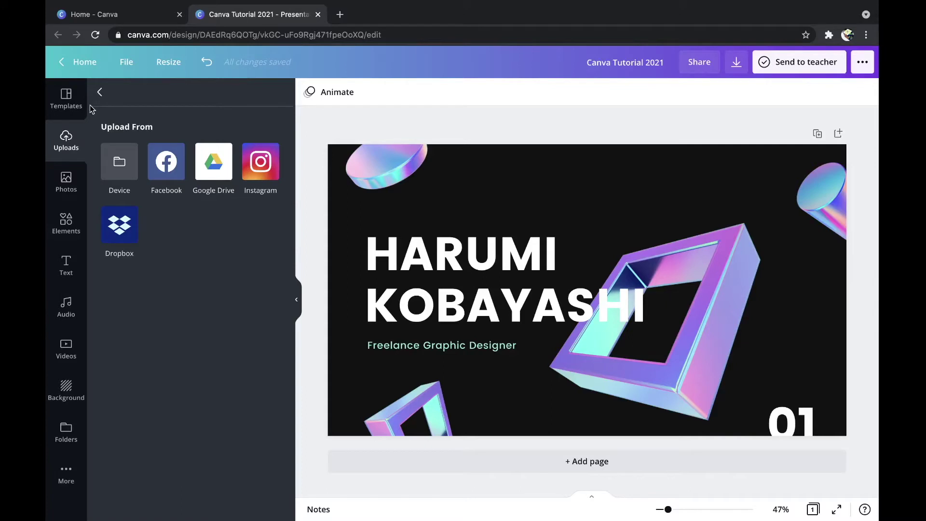
pyautogui.click(100, 92)
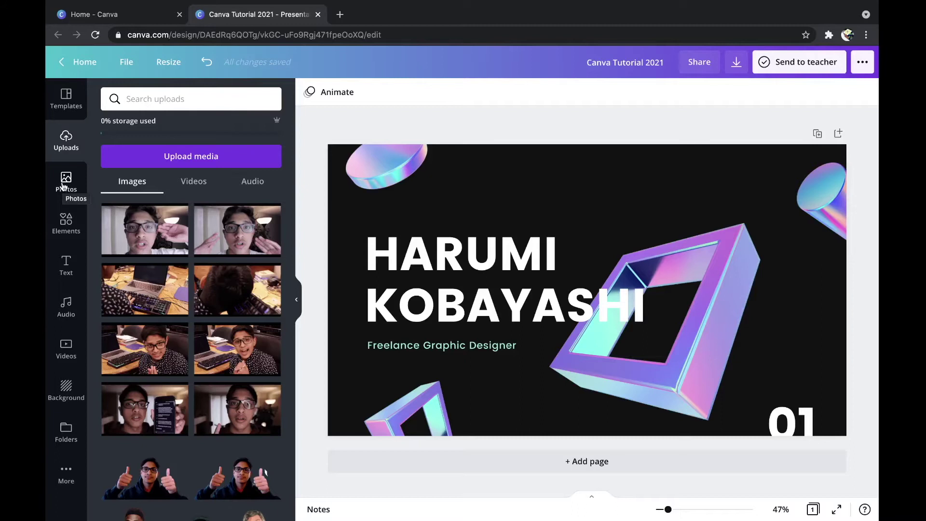
# Step: Look over the recently used and trending stock photos, and search the photo library for "desk"
pyautogui.click(70, 186)
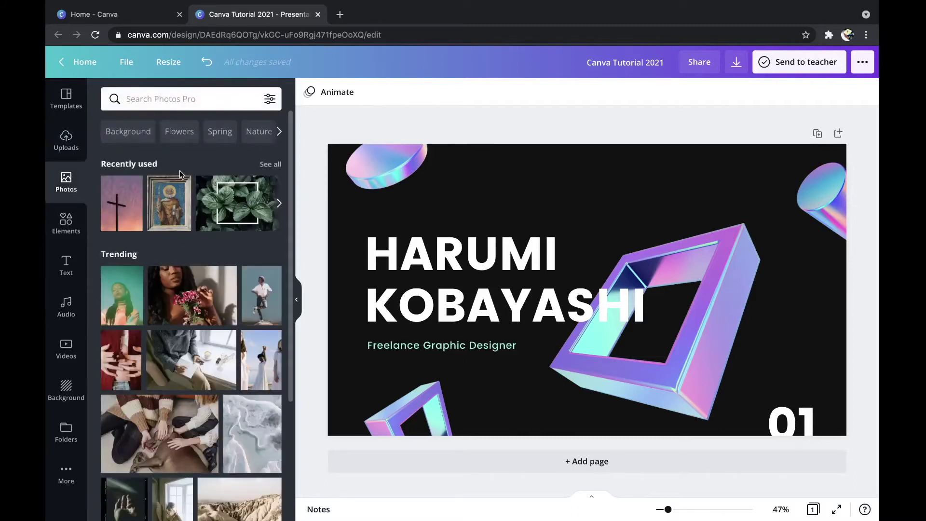
pyautogui.scroll(-10, 181, 173)
pyautogui.scroll(-5, 180, 170)
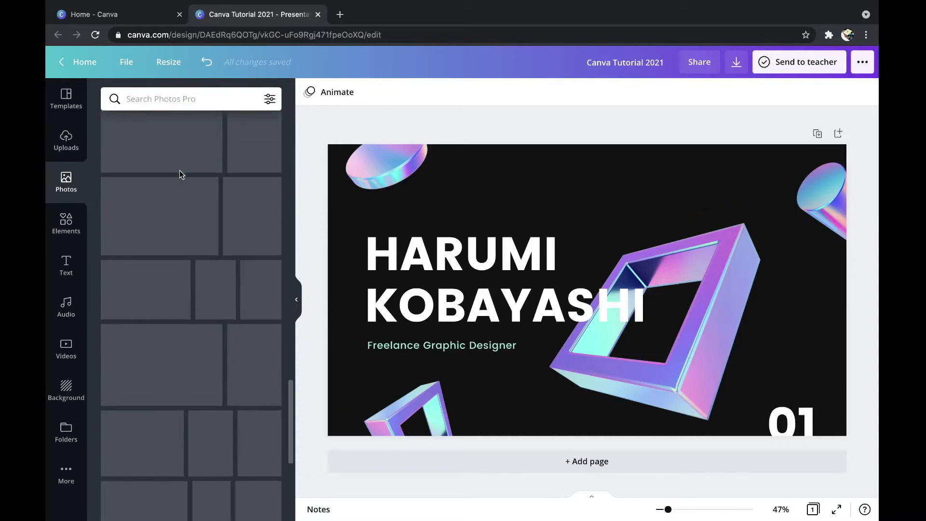
pyautogui.click(186, 99)
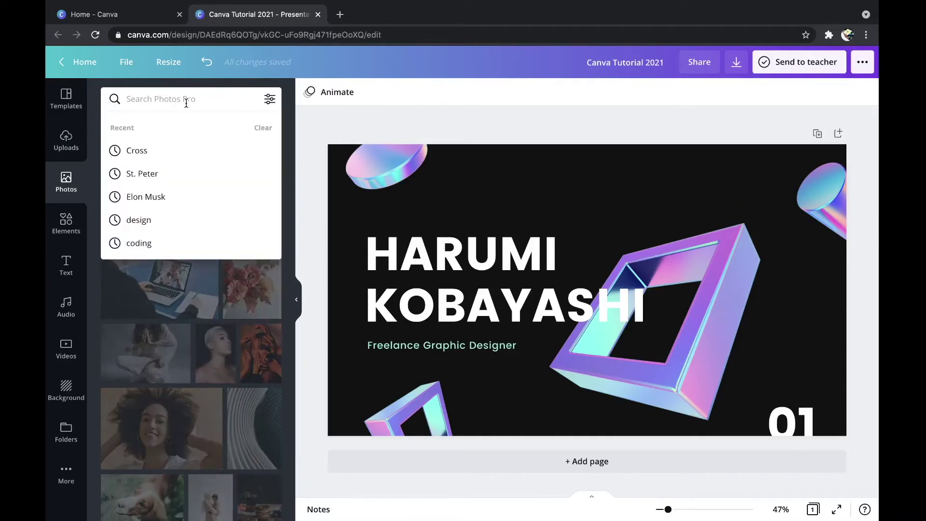
pyautogui.write('desk')
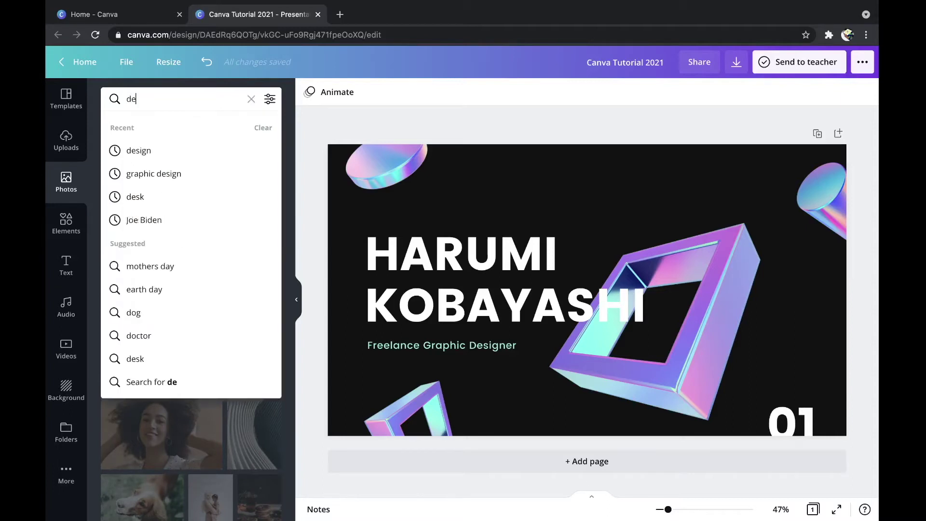
pyautogui.press('Return')
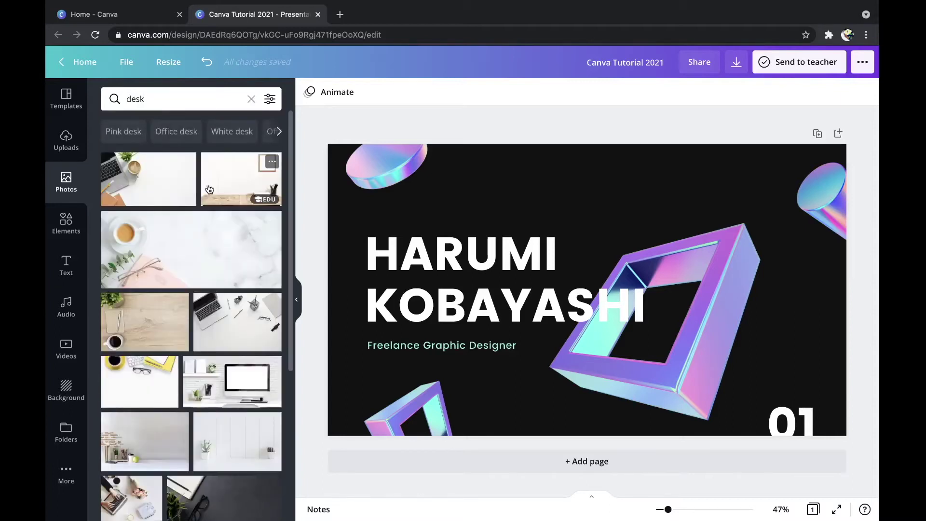
# Step: Examine the desk photo results, noting which are marked Free and which EDU, and return to the first results
pyautogui.scroll(-8, 208, 188)
pyautogui.scroll(5, 212, 179)
pyautogui.scroll(3, 216, 164)
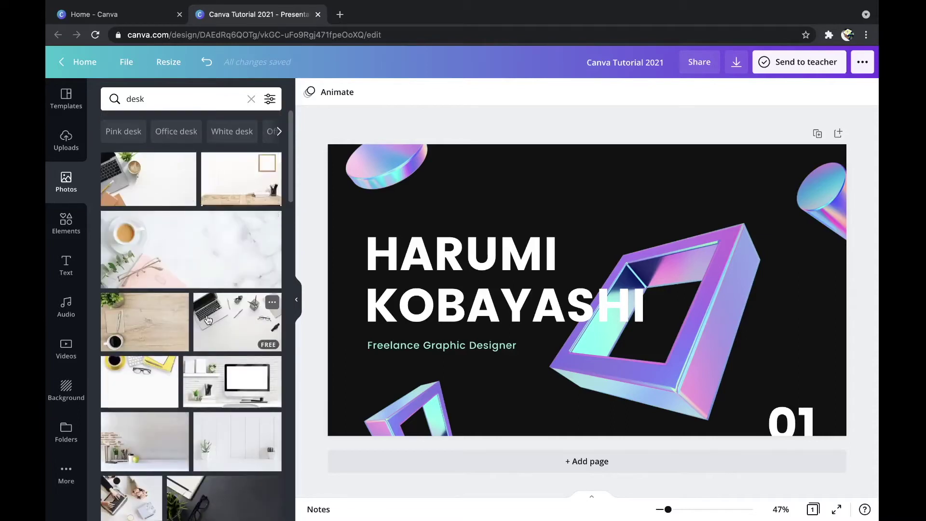
pyautogui.scroll(-7, 208, 320)
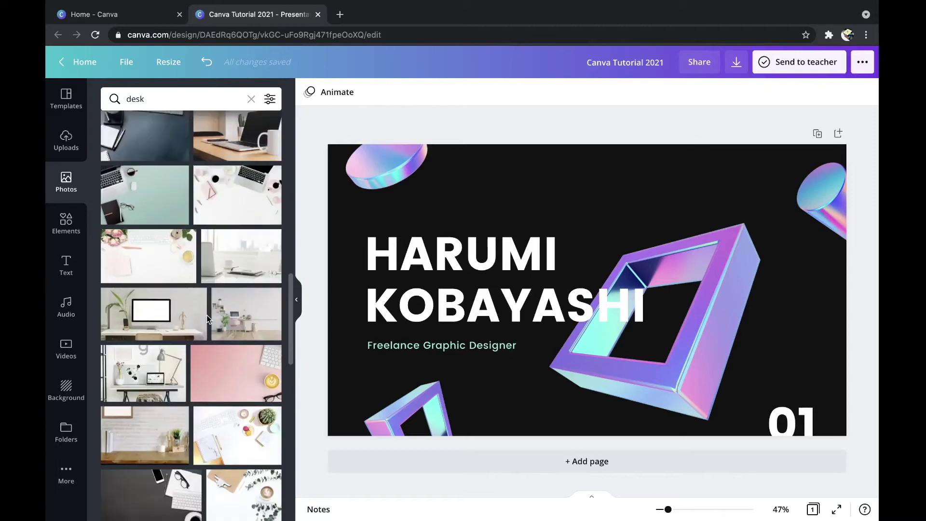
pyautogui.scroll(-4, 206, 314)
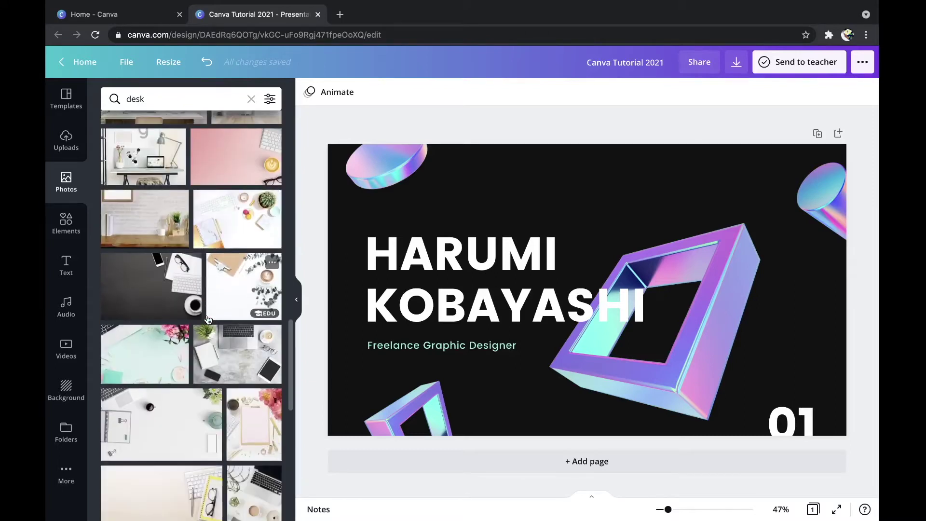
pyautogui.scroll(-4, 208, 320)
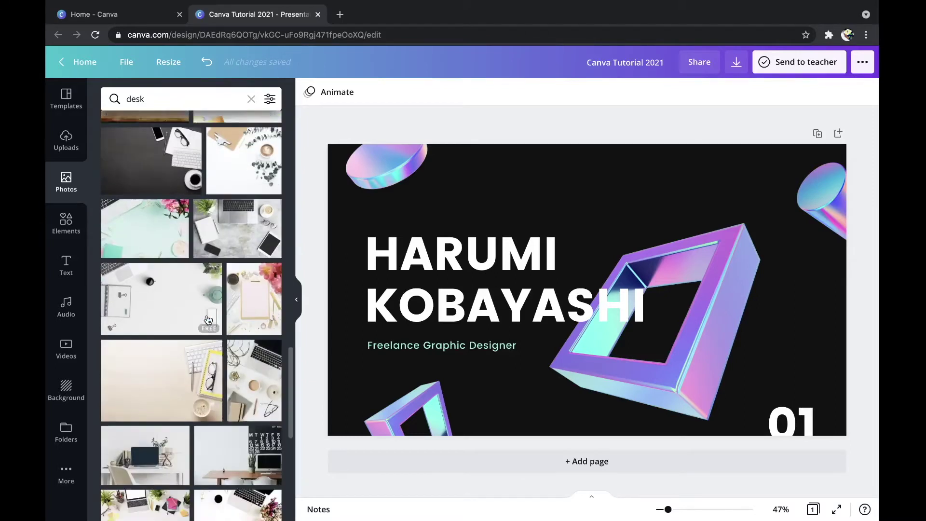
pyautogui.scroll(-6, 209, 320)
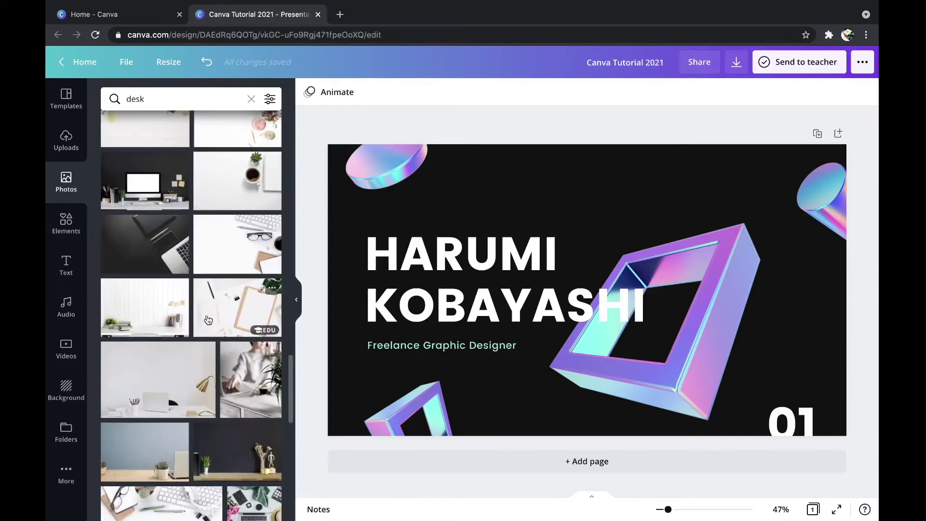
pyautogui.scroll(-3, 209, 320)
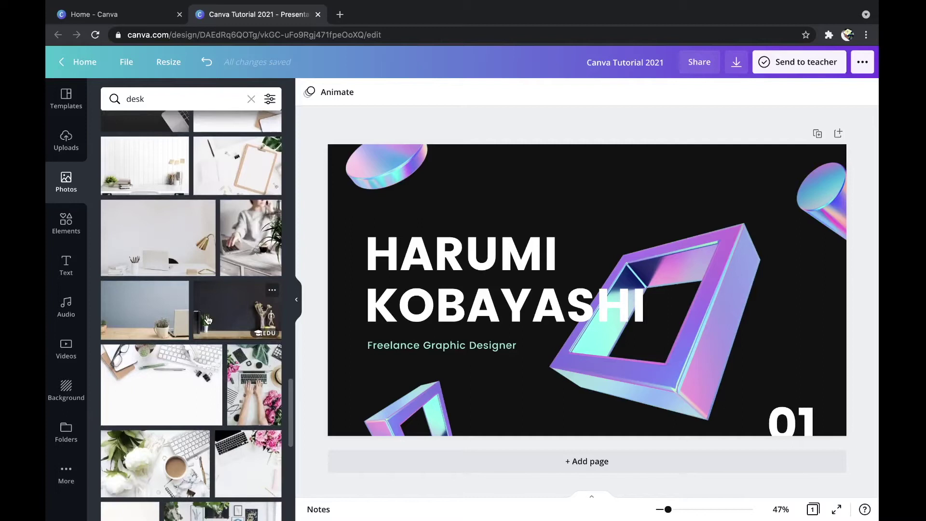
pyautogui.scroll(-1, 208, 320)
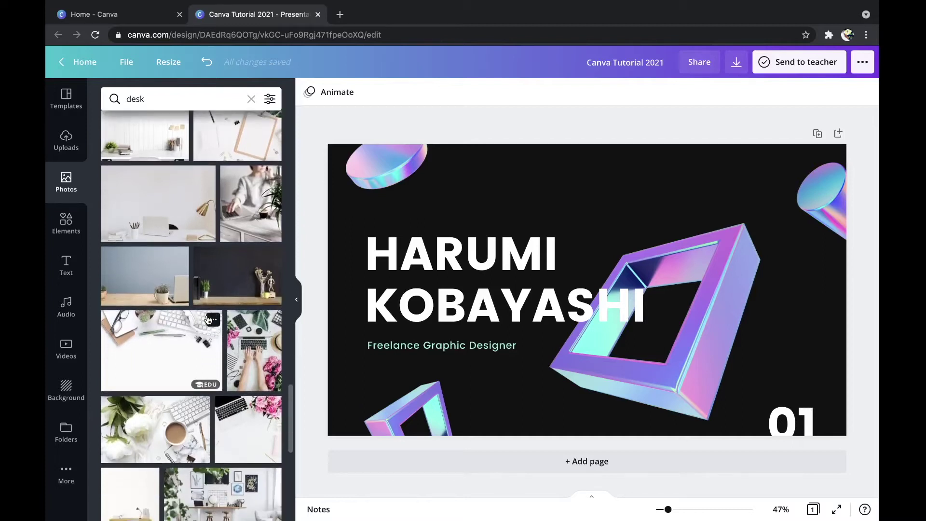
pyautogui.scroll(-1, 209, 319)
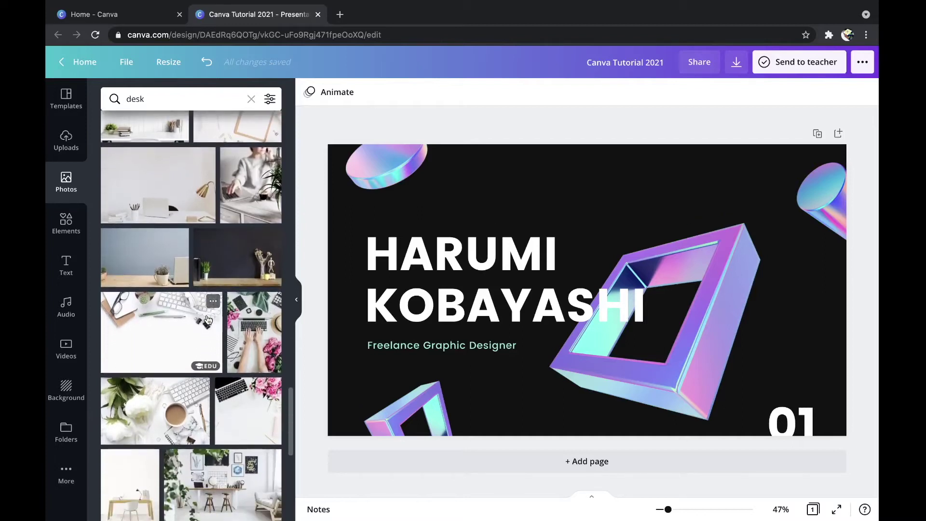
pyautogui.scroll(-7, 209, 320)
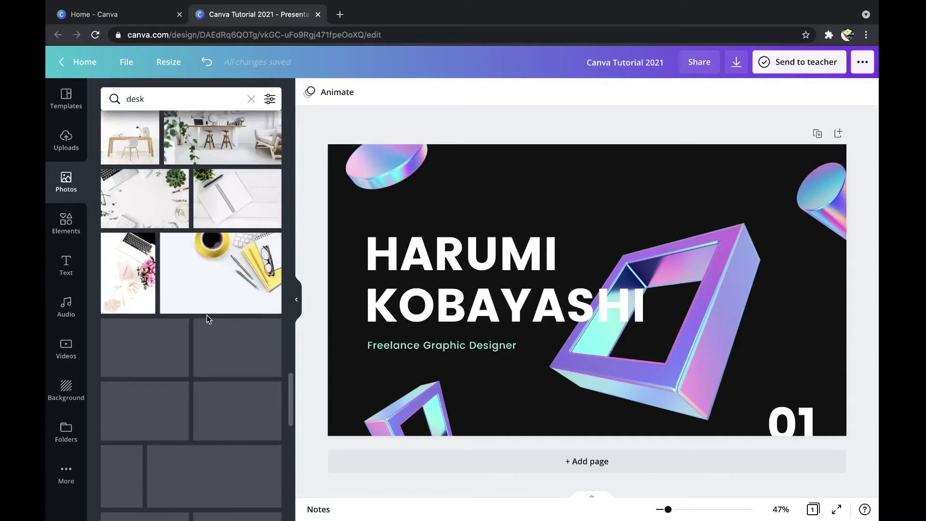
pyautogui.scroll(15, 205, 289)
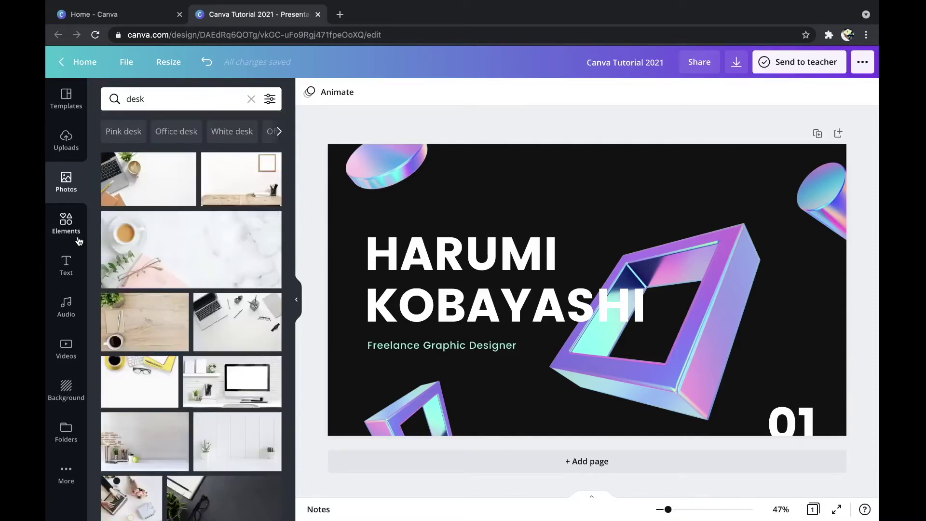
# Step: Filter the desk photo results by Free availability and look over the filtered photos
pyautogui.click(175, 100)
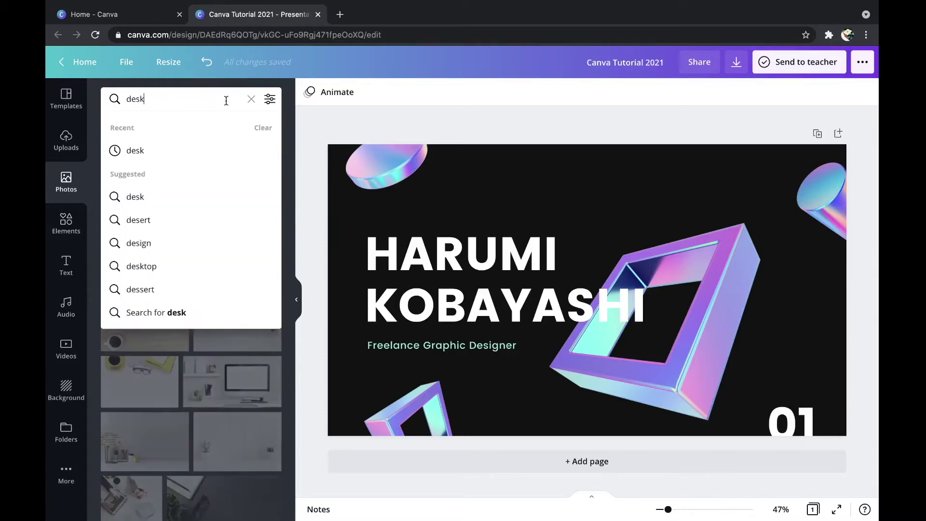
pyautogui.click(270, 101)
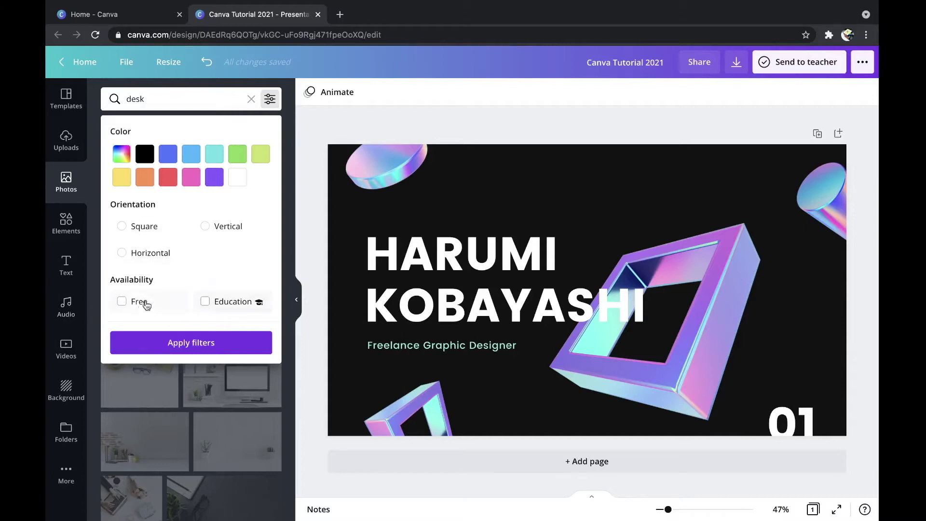
pyautogui.click(126, 305)
pyautogui.click(194, 343)
pyautogui.scroll(-3, 195, 343)
pyautogui.scroll(3, 194, 343)
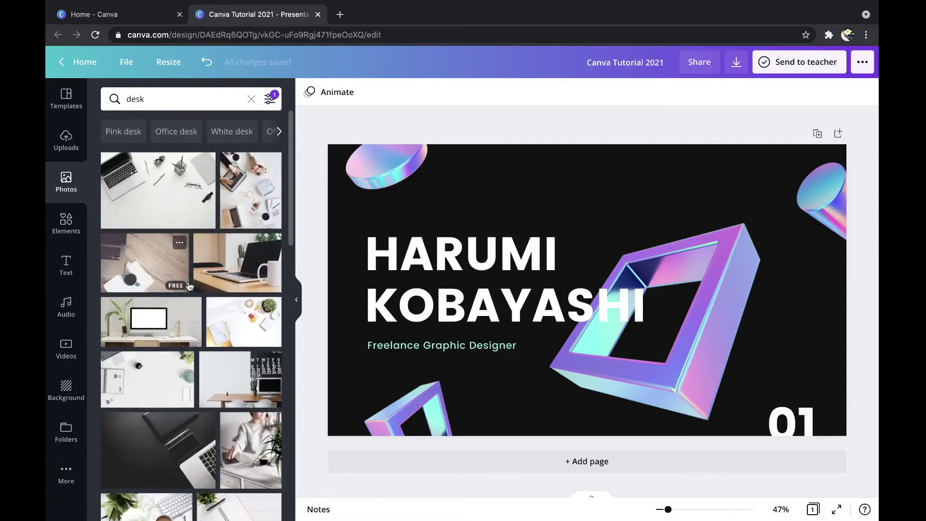
# Step: Try the free desk photo with the laptop and glasses on the title slide, moving and shrinking it, and delete it
pyautogui.scroll(-5, 189, 287)
pyautogui.scroll(5, 189, 286)
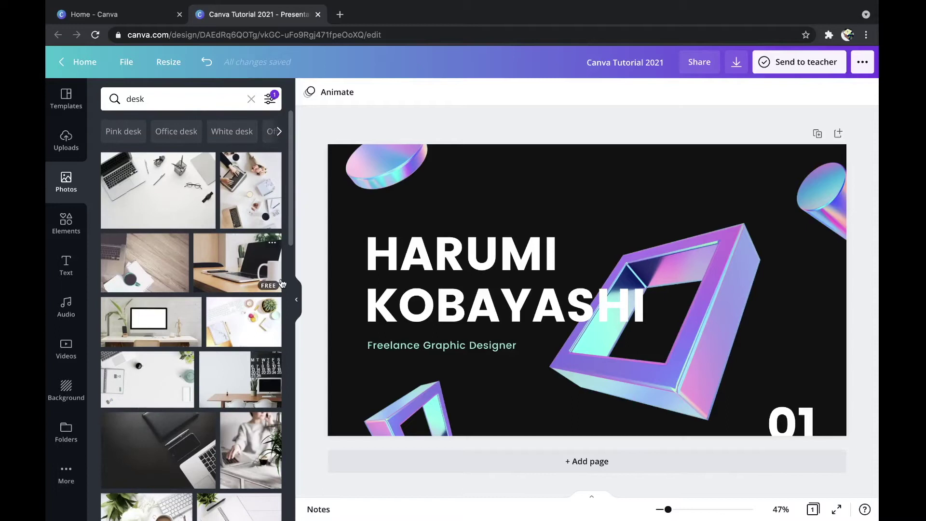
pyautogui.click(162, 213)
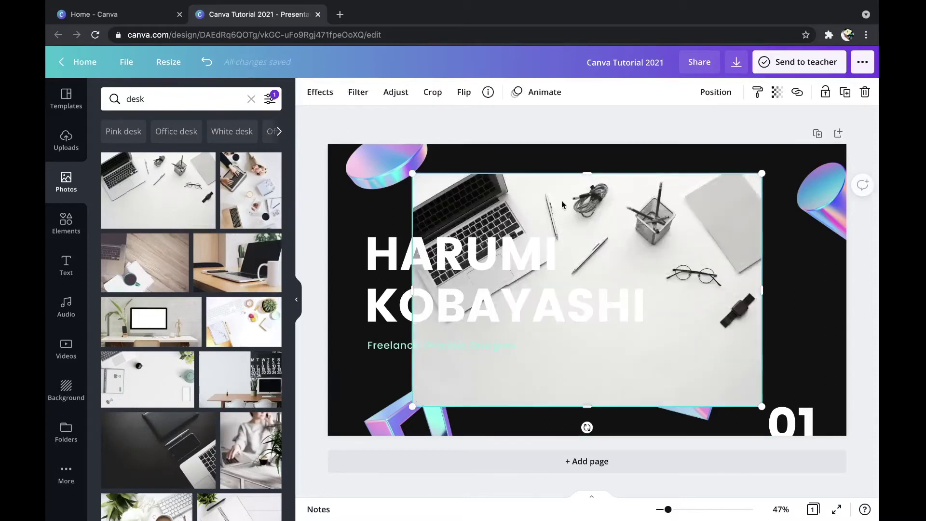
pyautogui.moveTo(537, 211); pyautogui.dragTo(576, 207)
pyautogui.moveTo(731, 398); pyautogui.dragTo(702, 391)
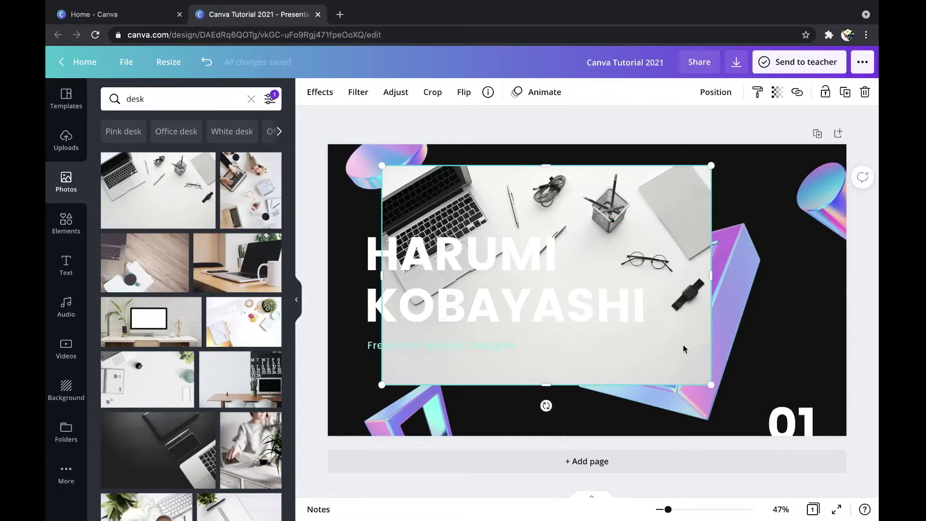
pyautogui.press('Delete')
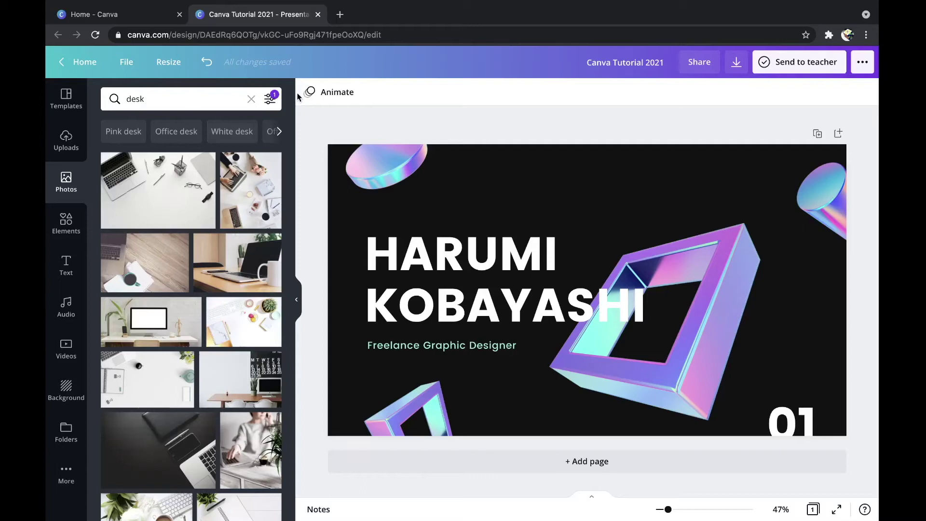
# Step: Remove the Free filter from the desk photo results and switch to the suggested Laptop search
pyautogui.click(268, 98)
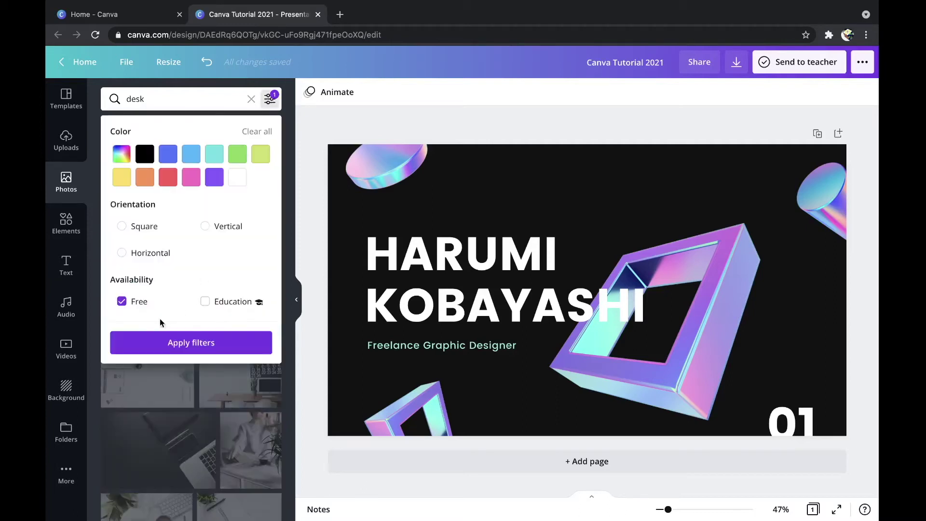
pyautogui.click(188, 342)
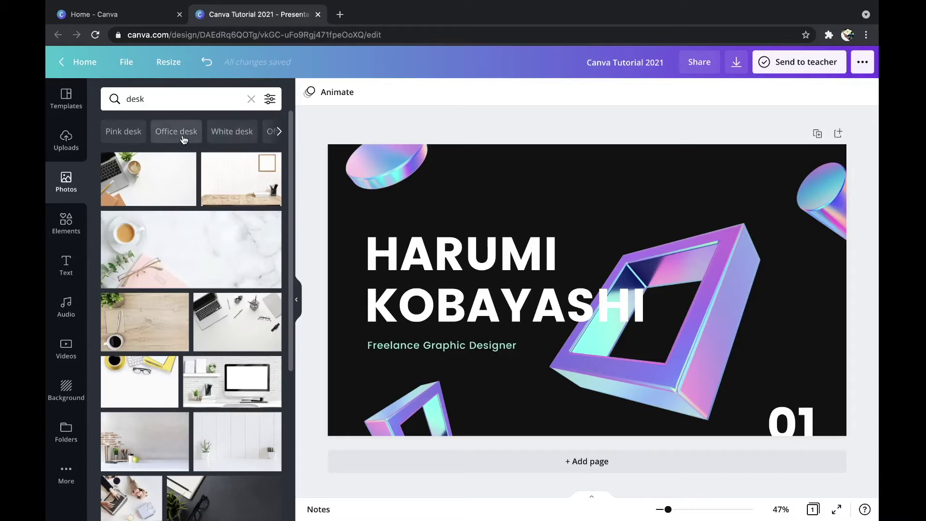
pyautogui.click(281, 131)
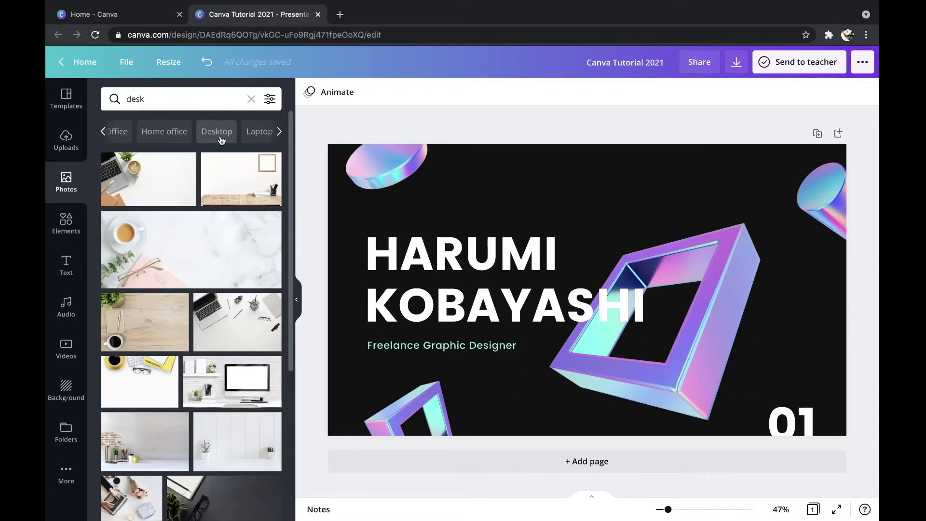
pyautogui.click(259, 132)
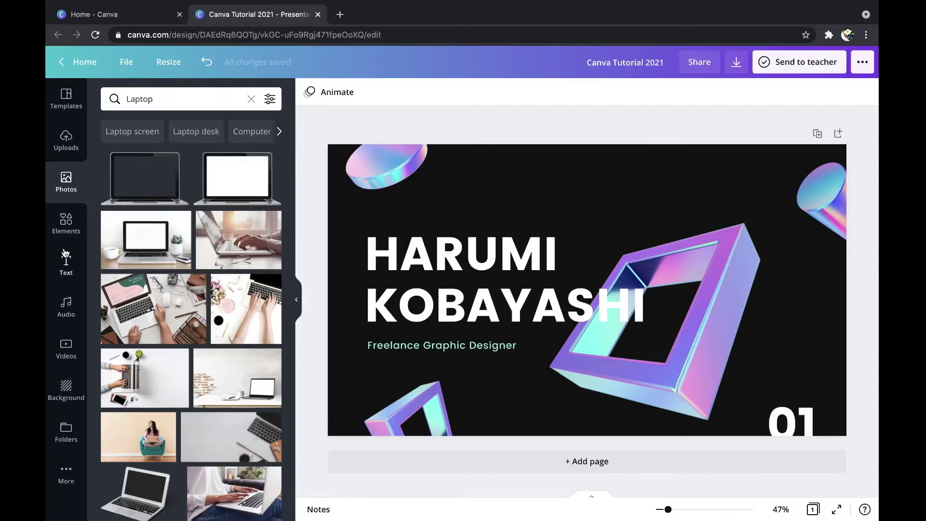
# Step: Look over the element categories, from recently used and lines to charts and gradients, and return to the first ones
pyautogui.click(66, 222)
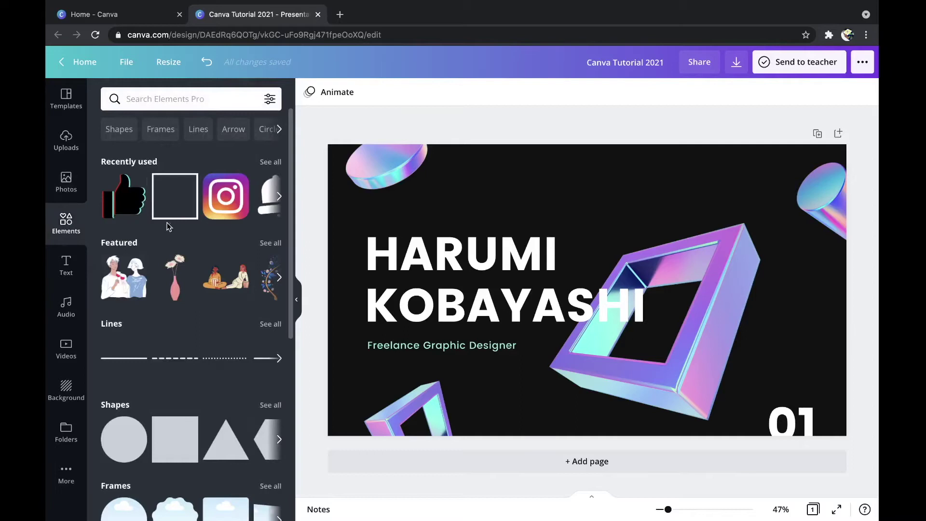
pyautogui.scroll(-3, 171, 223)
pyautogui.scroll(-5, 170, 224)
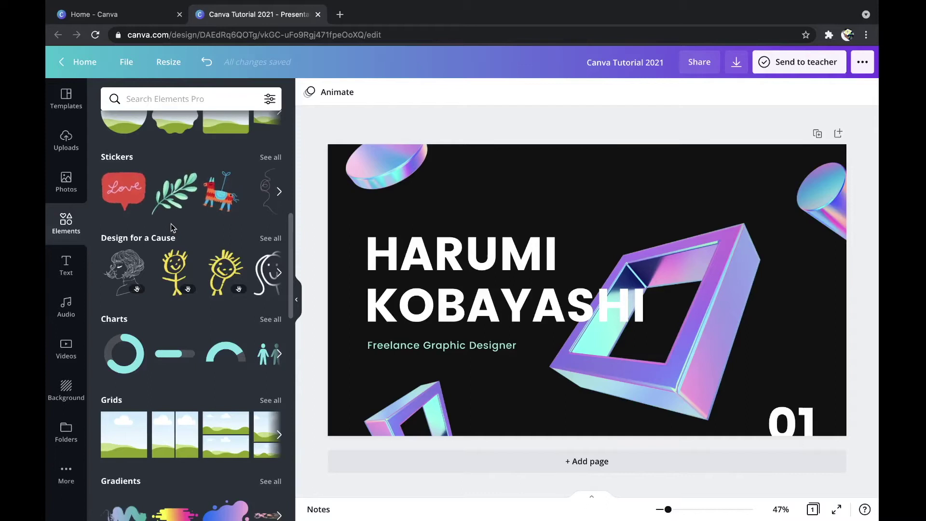
pyautogui.scroll(8, 172, 227)
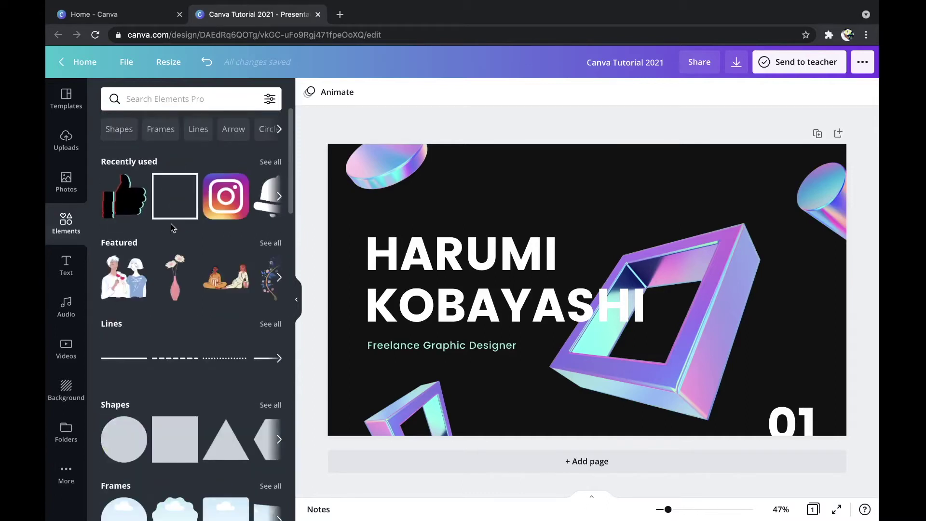
# Step: Search the elements library for "subscribe" and look over the resulting graphics
pyautogui.click(192, 100)
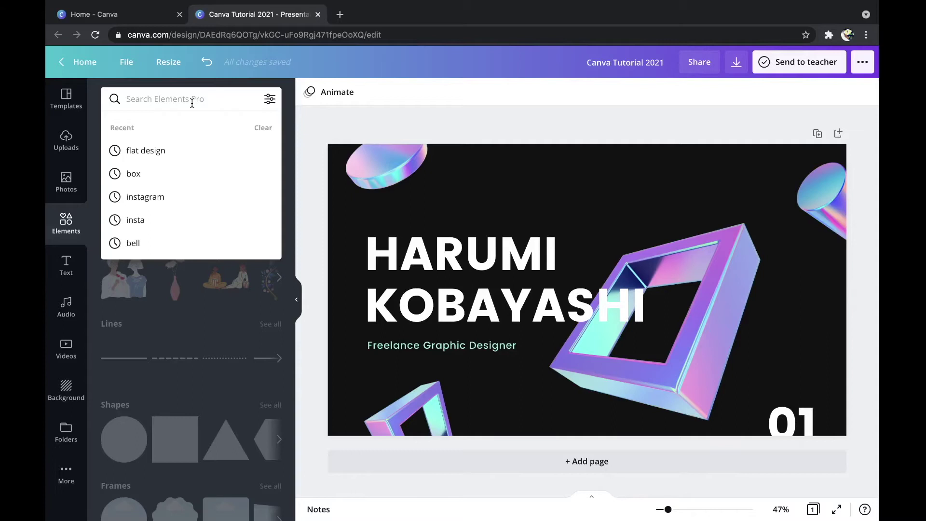
pyautogui.write('subsc')
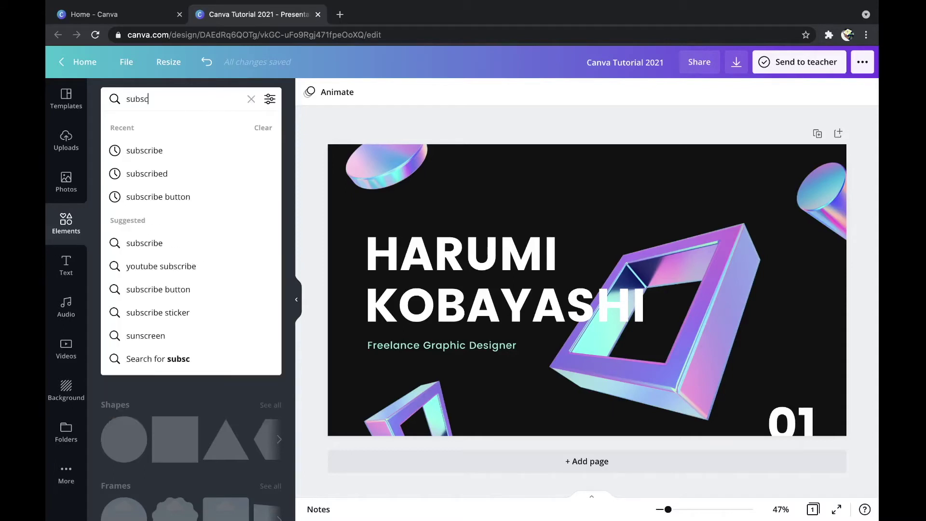
pyautogui.write('ribe')
pyautogui.press('Return')
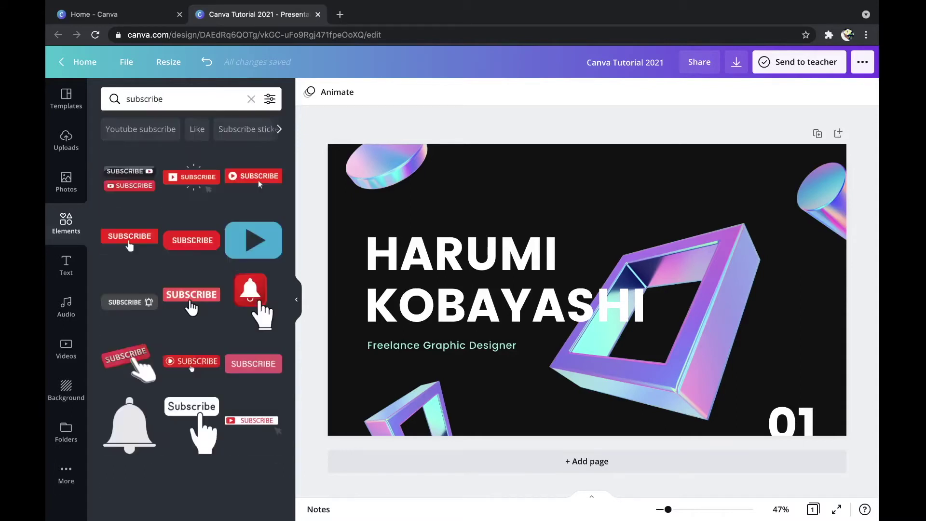
pyautogui.scroll(-15, 196, 194)
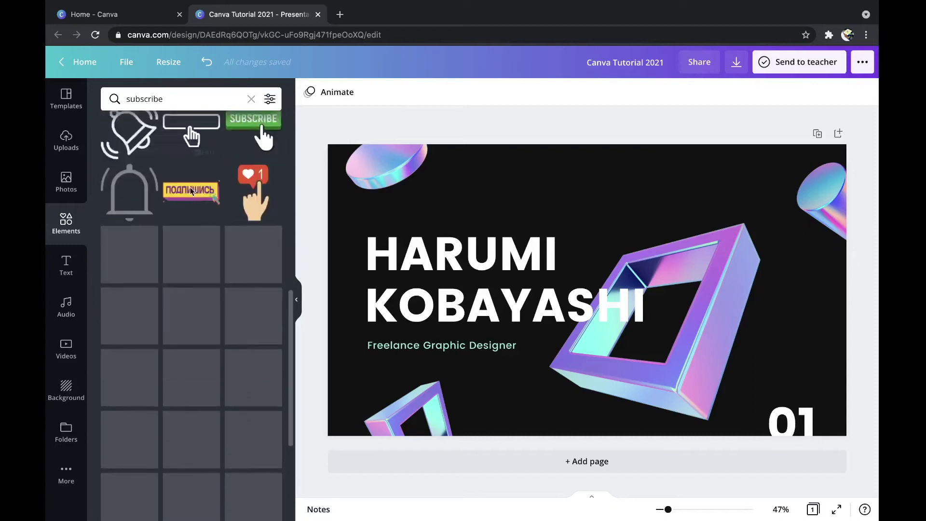
pyautogui.scroll(15, 187, 181)
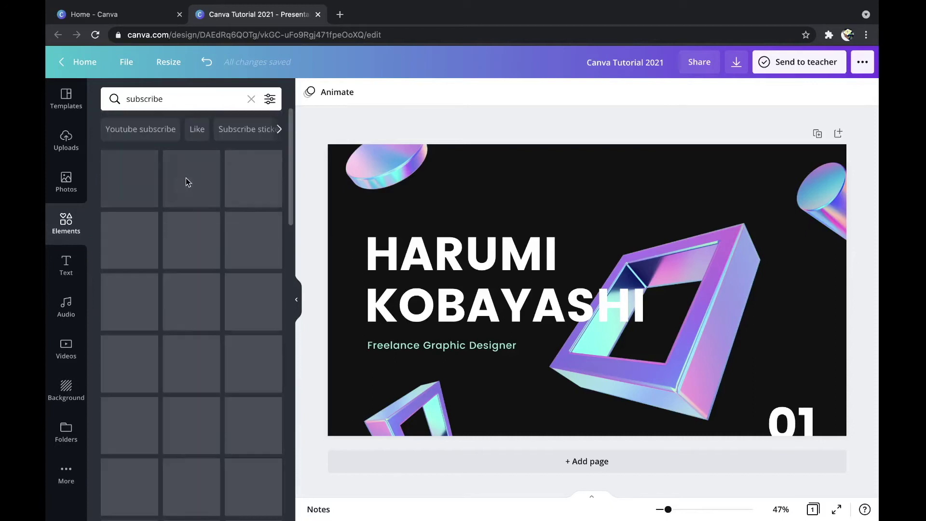
# Step: Filter the subscribe elements by Free availability and look over the filtered graphics
pyautogui.click(268, 99)
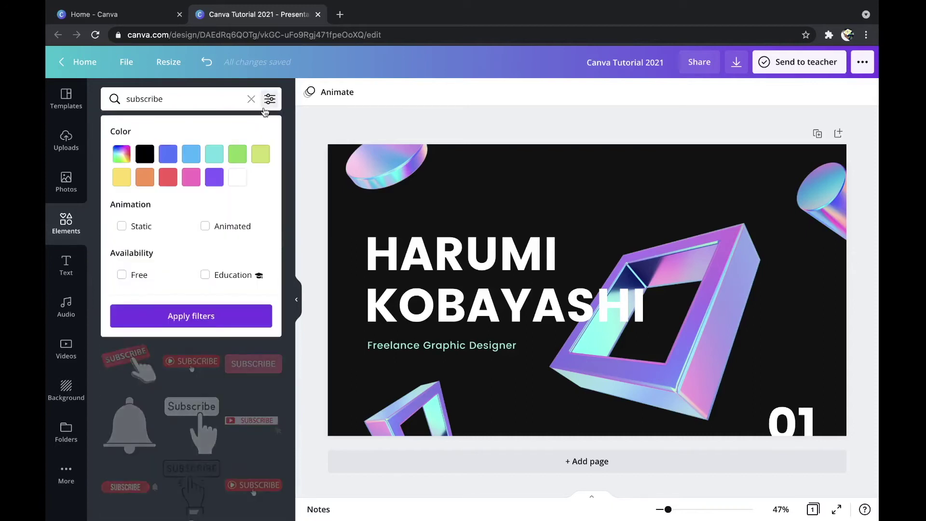
pyautogui.click(124, 274)
pyautogui.click(138, 315)
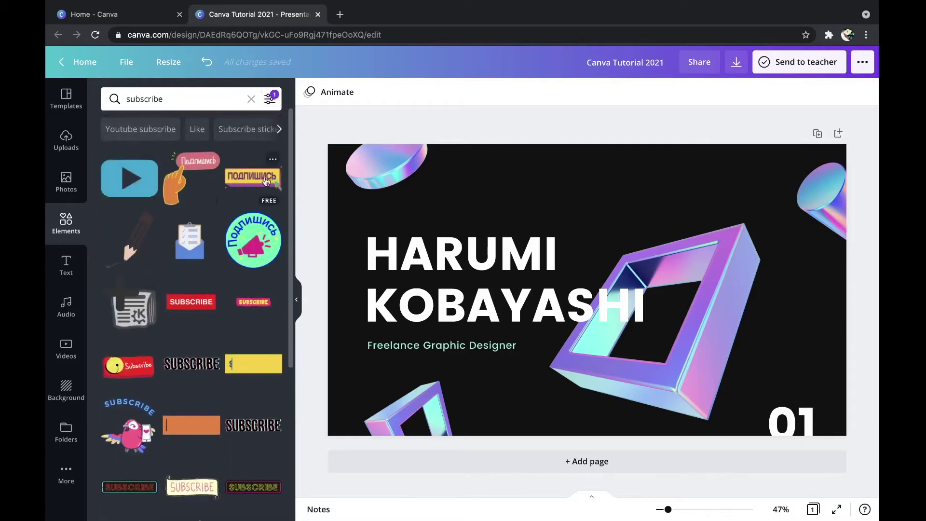
pyautogui.scroll(-2, 231, 270)
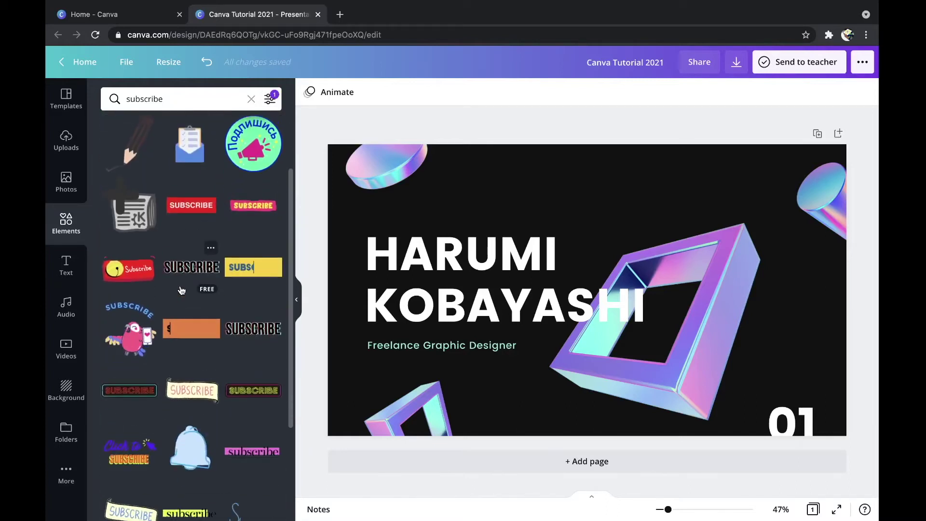
pyautogui.scroll(3, 181, 290)
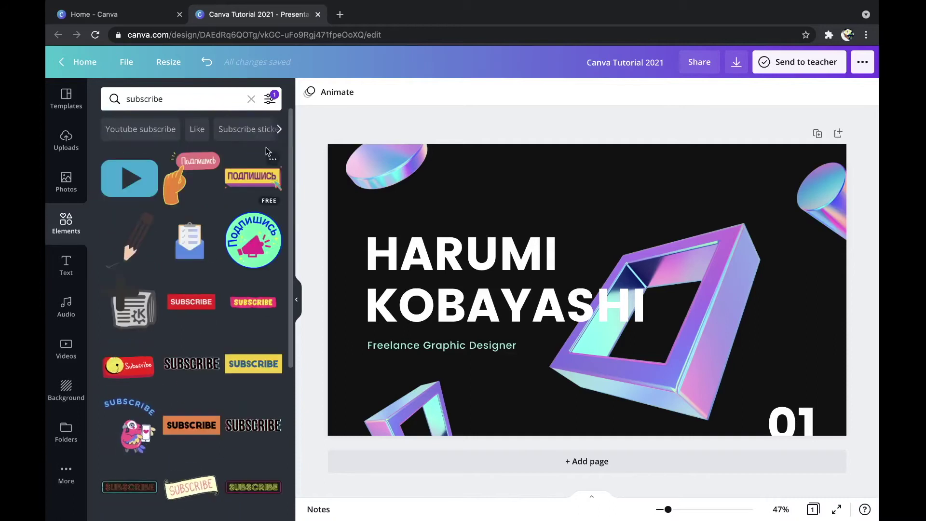
# Step: Add the Animated filter to the free subscribe elements
pyautogui.click(271, 99)
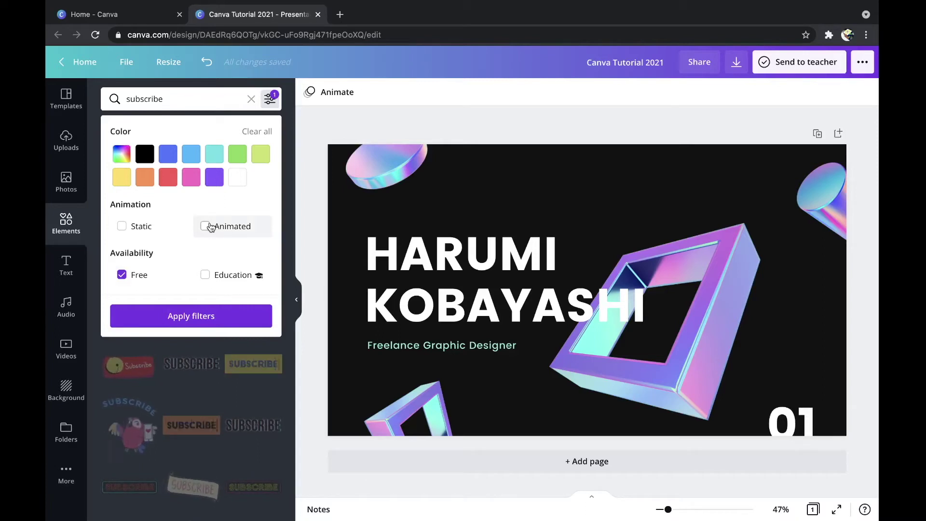
pyautogui.click(210, 227)
pyautogui.click(217, 317)
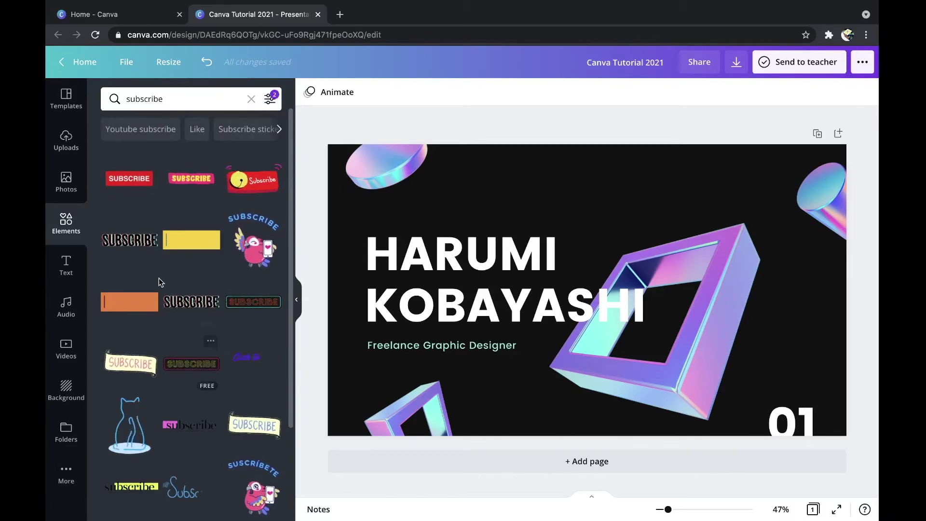
# Step: Try the animated black SUBSCRIBE lettering on the slide, shrinking and moving it over the title, and delete it
pyautogui.click(127, 240)
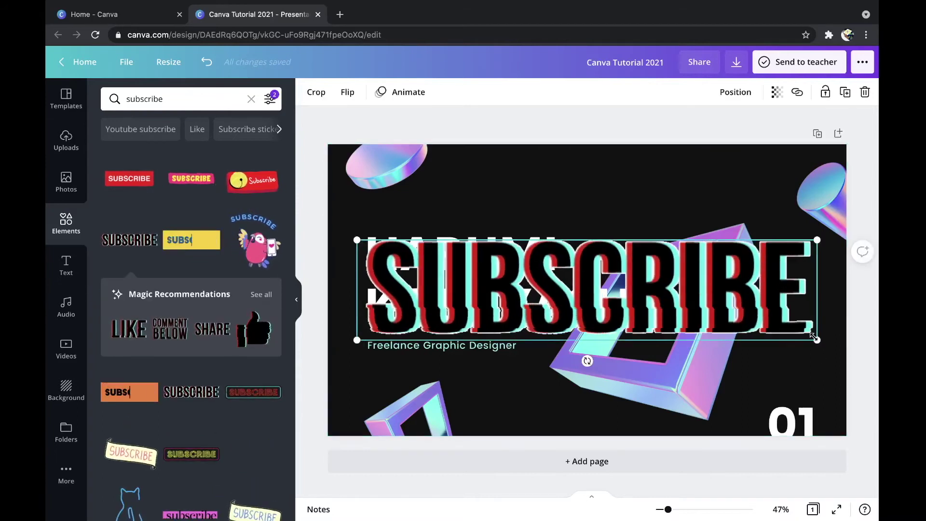
pyautogui.moveTo(815, 340); pyautogui.dragTo(548, 282)
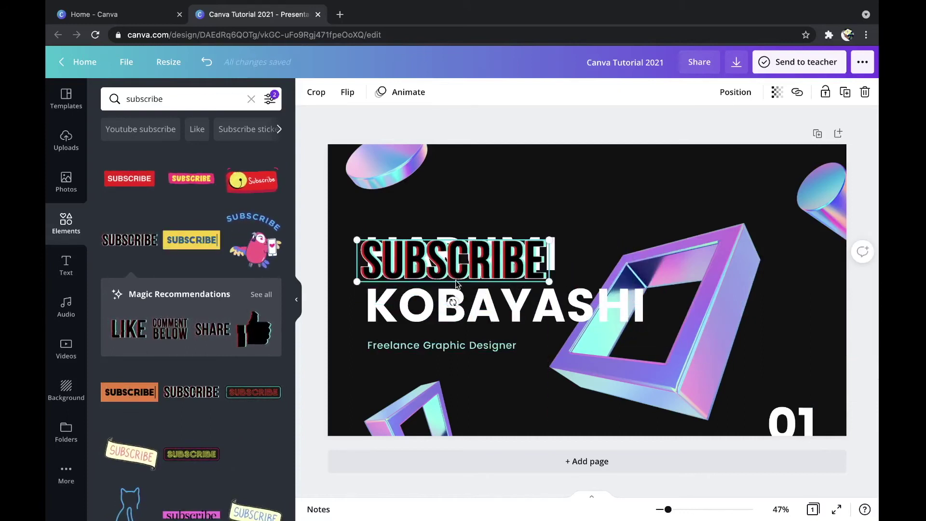
pyautogui.moveTo(458, 262); pyautogui.dragTo(553, 247)
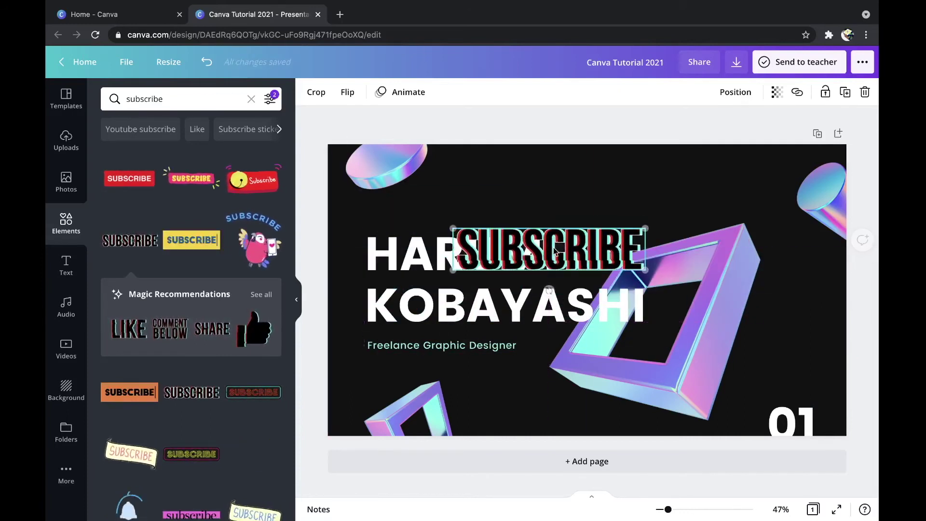
pyautogui.press('Delete')
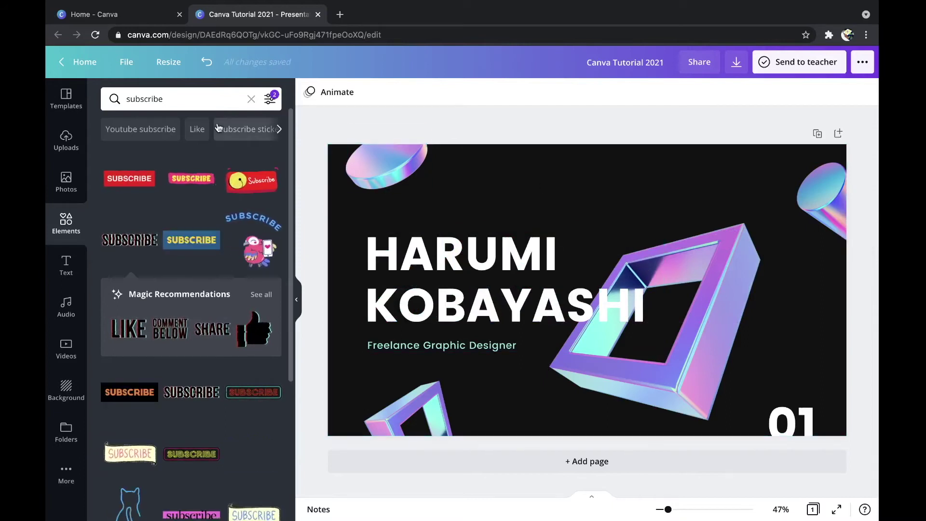
# Step: Check the further suggested searches for subscribe, clear the search, and look over the filtered element categories
pyautogui.click(277, 129)
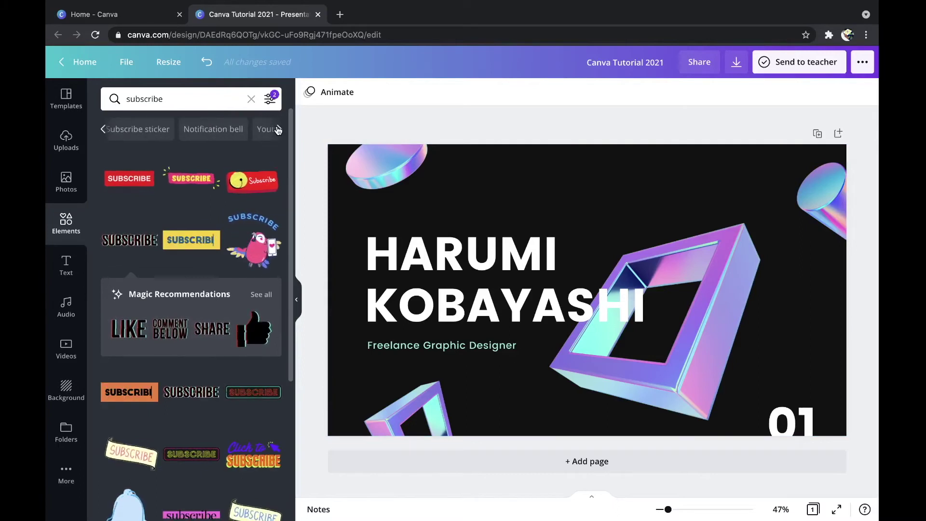
pyautogui.click(251, 99)
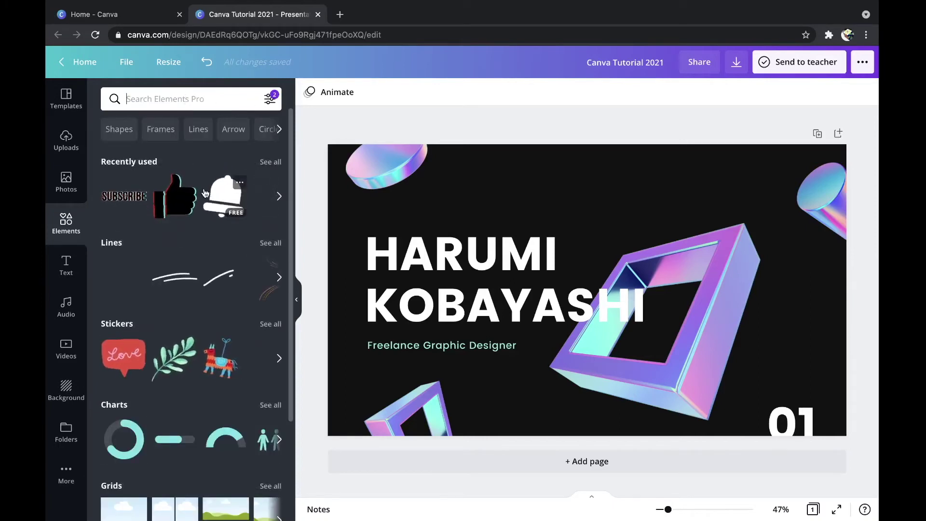
pyautogui.scroll(-2, 205, 193)
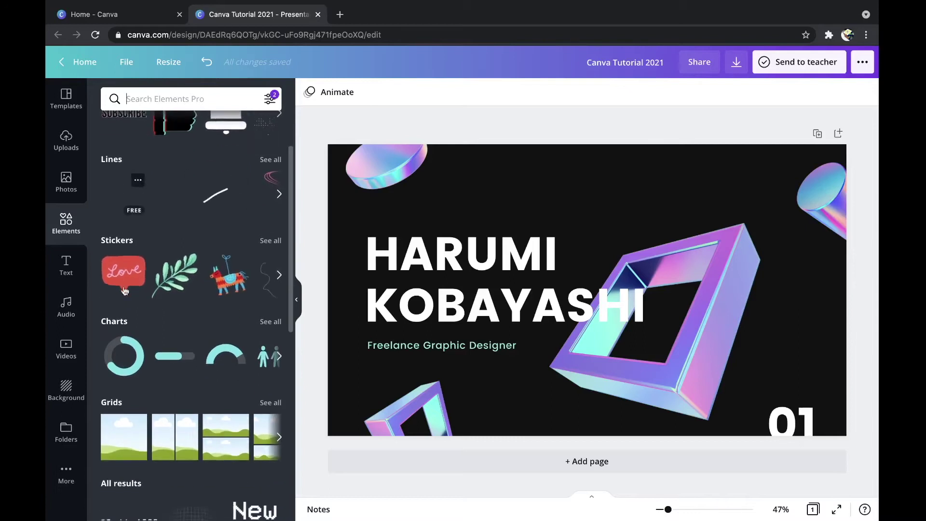
pyautogui.scroll(-3, 203, 309)
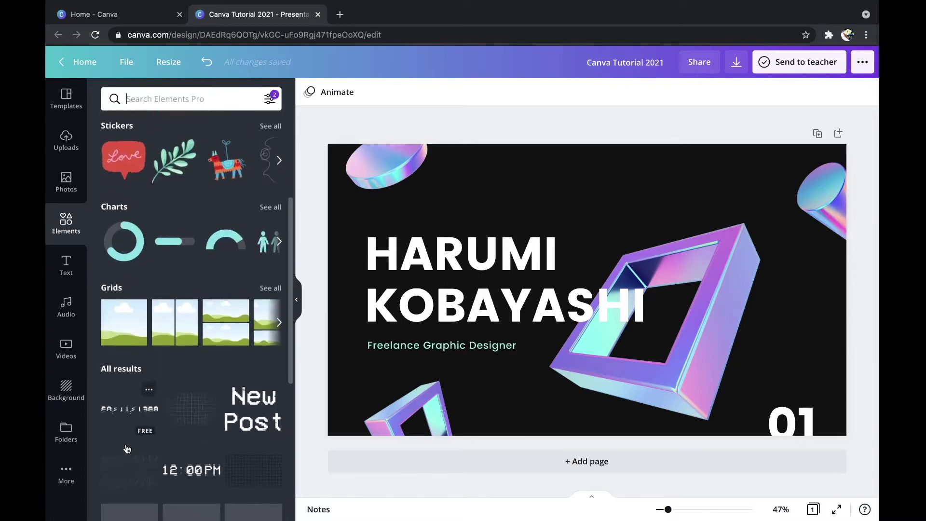
# Step: Try a two-row grid and the green leaf branch sticker on the slide, and undo both additions
pyautogui.click(278, 323)
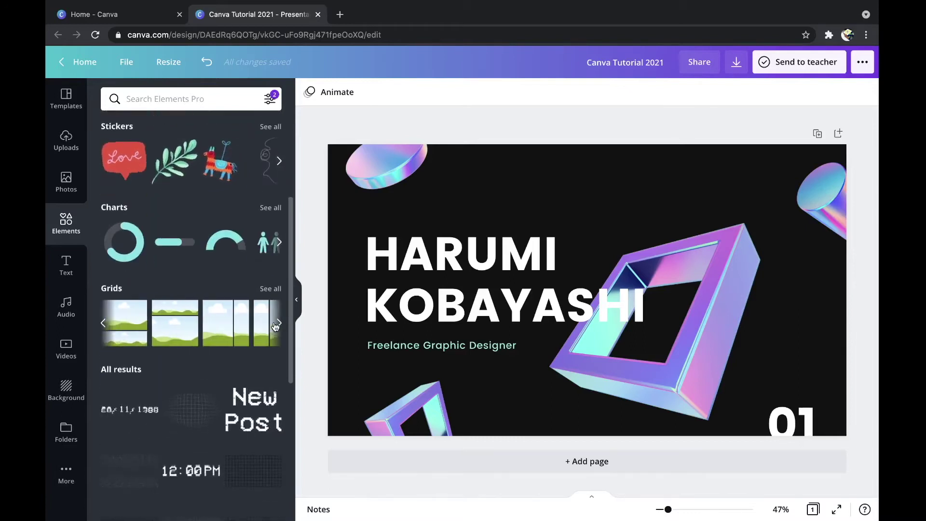
pyautogui.click(180, 328)
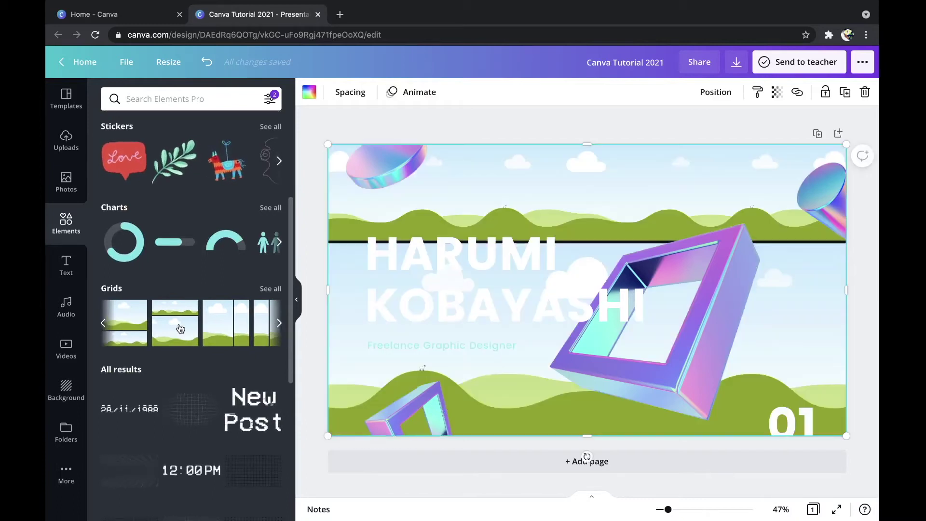
pyautogui.moveTo(166, 161); pyautogui.dragTo(475, 335)
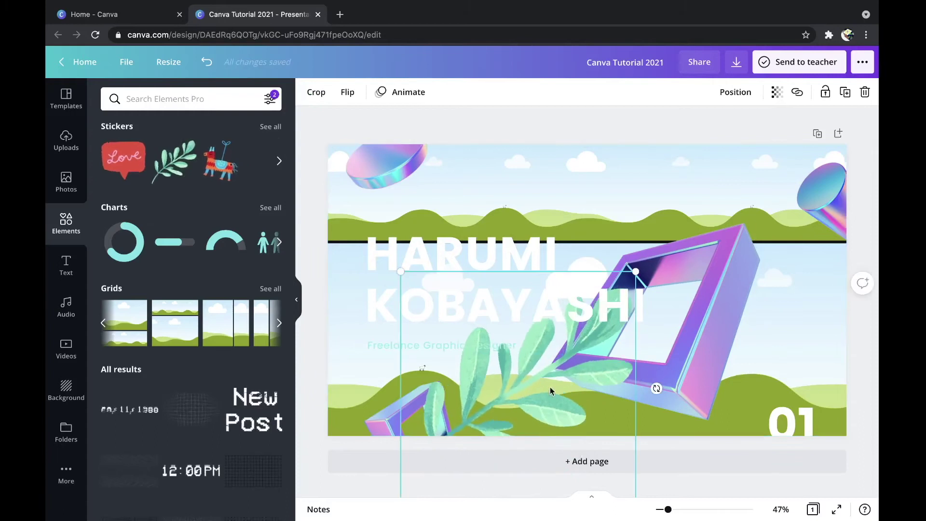
pyautogui.press('Delete')
pyautogui.hotkey('ctrl', 'z')
pyautogui.hotkey('ctrl', 'z')
pyautogui.hotkey('ctrl', 'z')
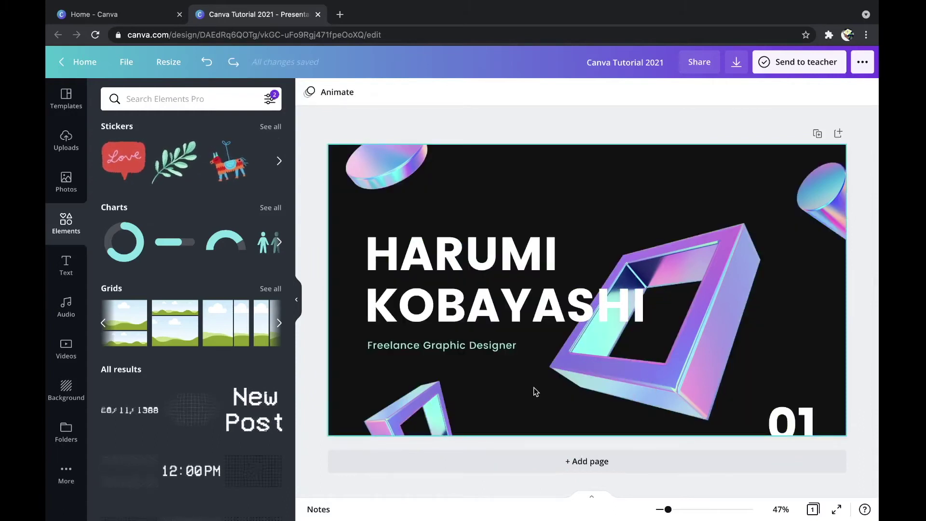
# Step: Try the free animated Instagram icon from the element results on the slide and delete it
pyautogui.scroll(-5, 229, 354)
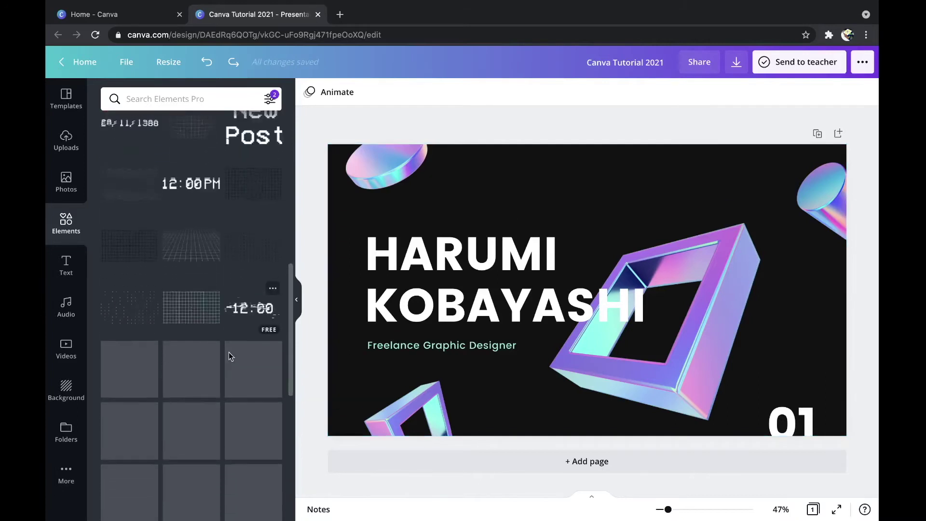
pyautogui.scroll(-1, 230, 357)
pyautogui.scroll(-3, 230, 357)
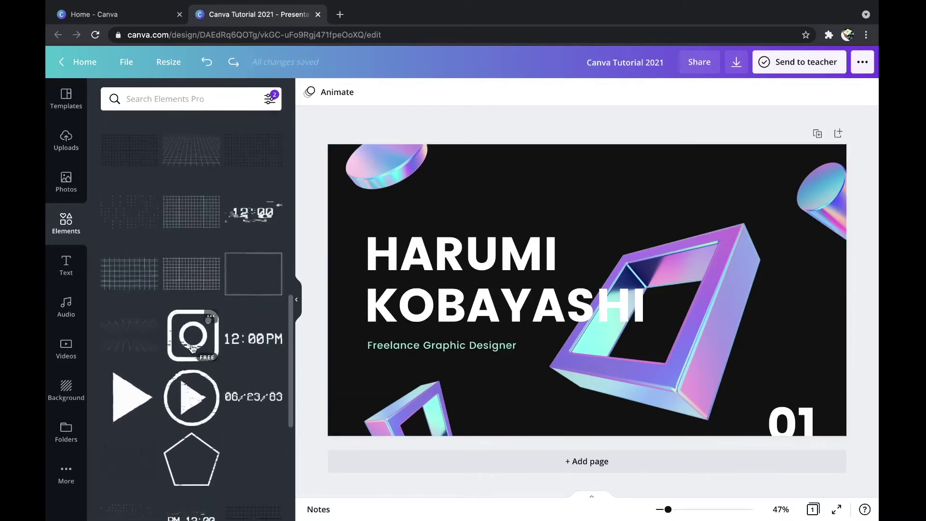
pyautogui.click(192, 347)
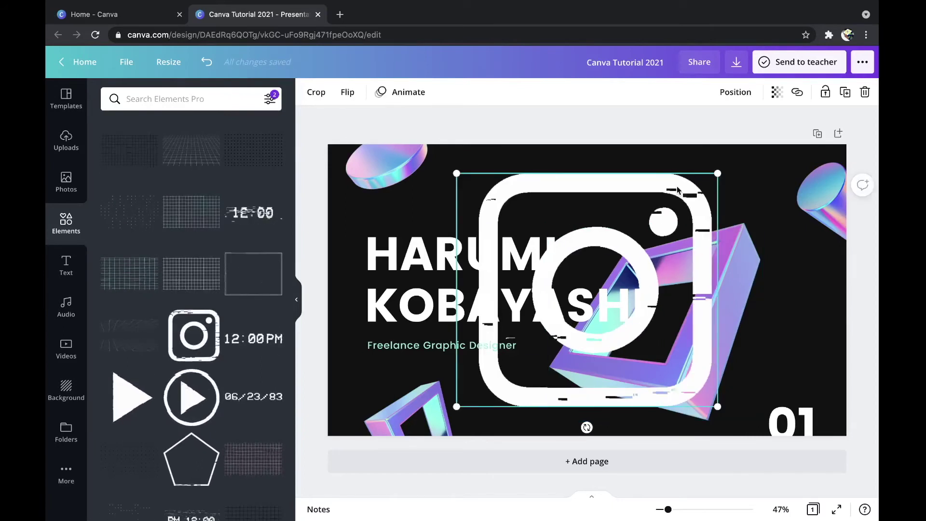
pyautogui.press('Delete')
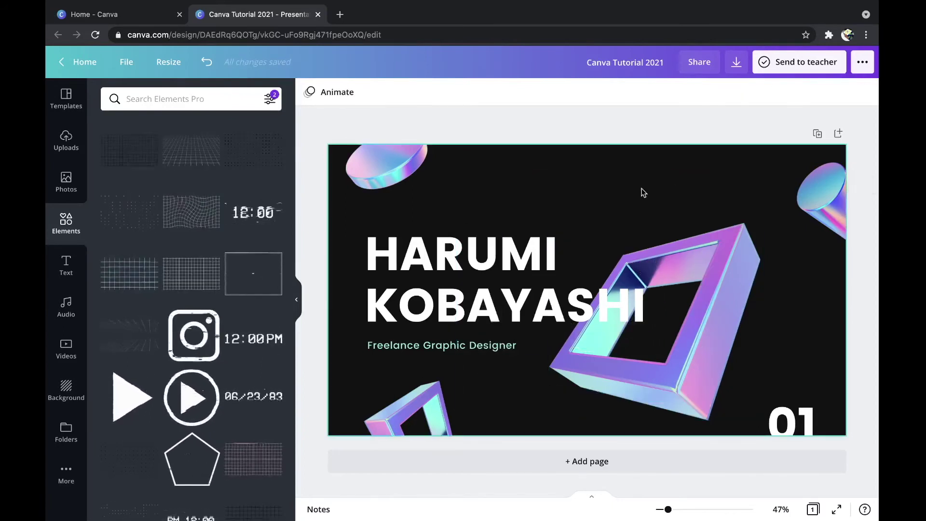
# Step: Look over the text options, from heading, subheading and body text to the recently used styles and font combinations
pyautogui.click(82, 274)
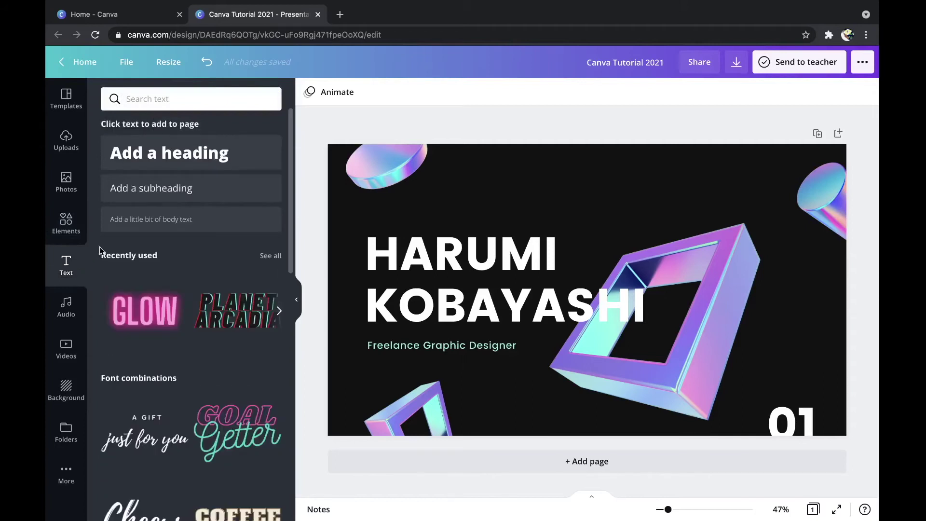
pyautogui.scroll(-10, 181, 187)
pyautogui.scroll(10, 180, 187)
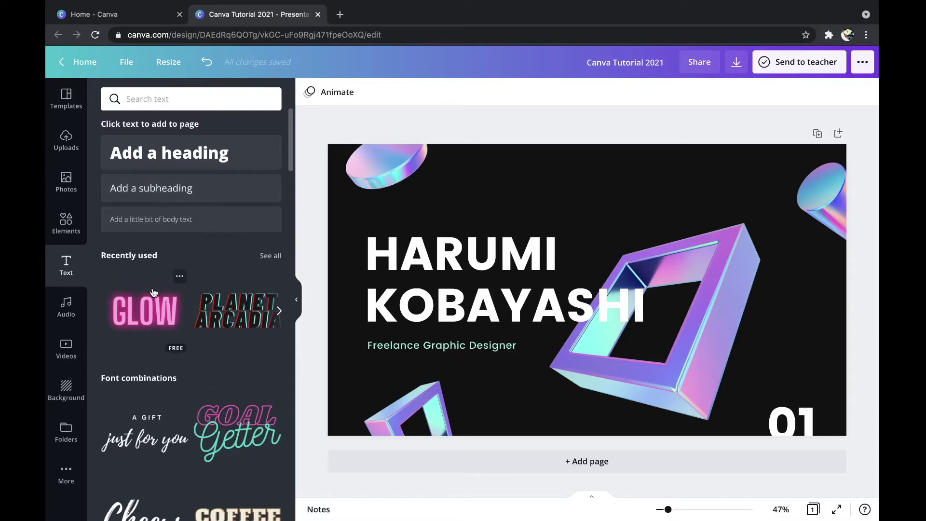
pyautogui.scroll(-2, 153, 302)
pyautogui.scroll(2, 154, 302)
pyautogui.scroll(-4, 192, 313)
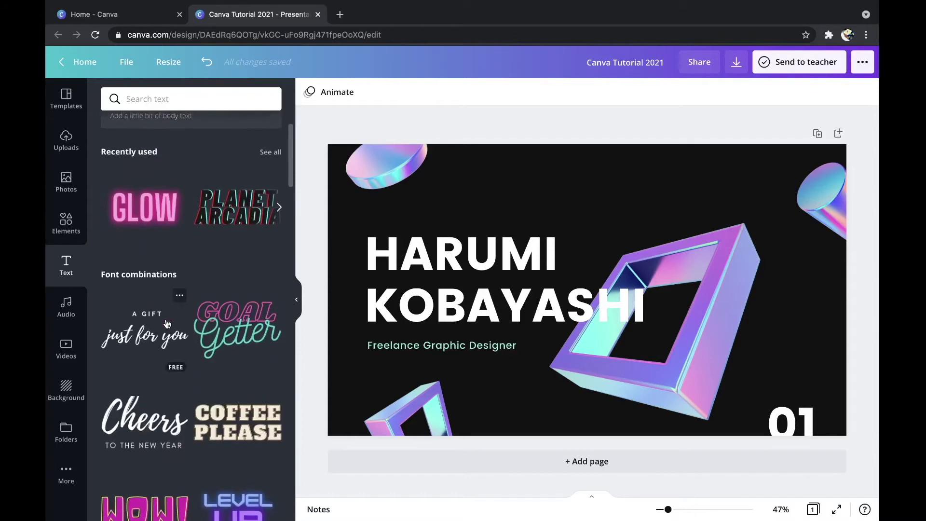
pyautogui.scroll(-10, 207, 313)
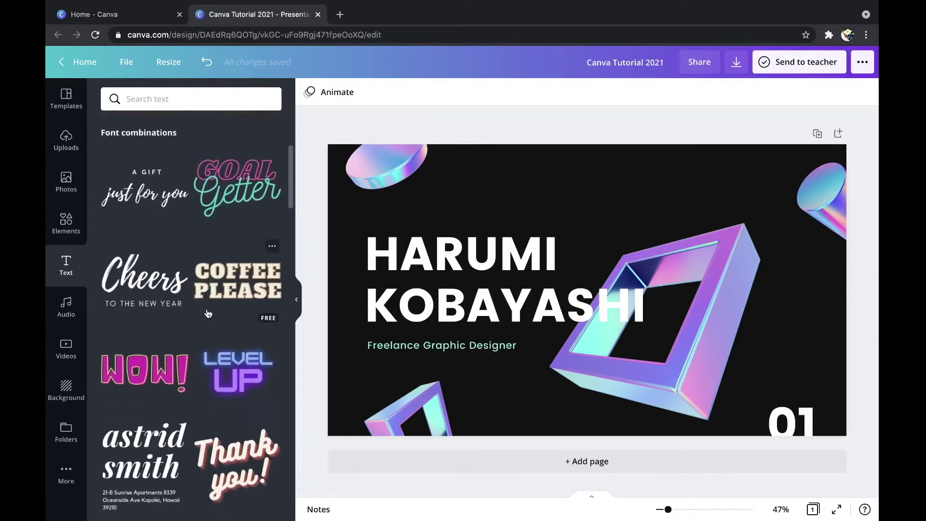
pyautogui.scroll(-2, 207, 313)
pyautogui.scroll(15, 207, 313)
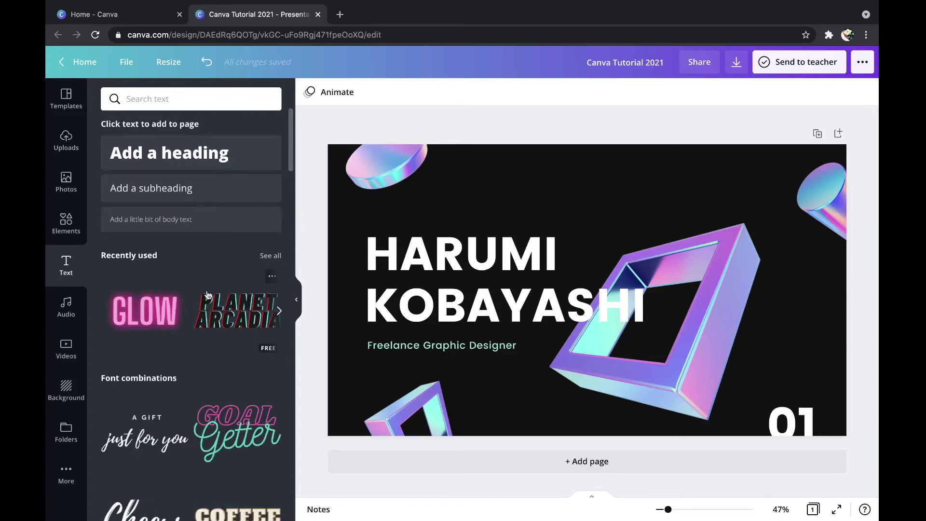
# Step: Add a heading to the slide reading "whatever we want"
pyautogui.click(229, 169)
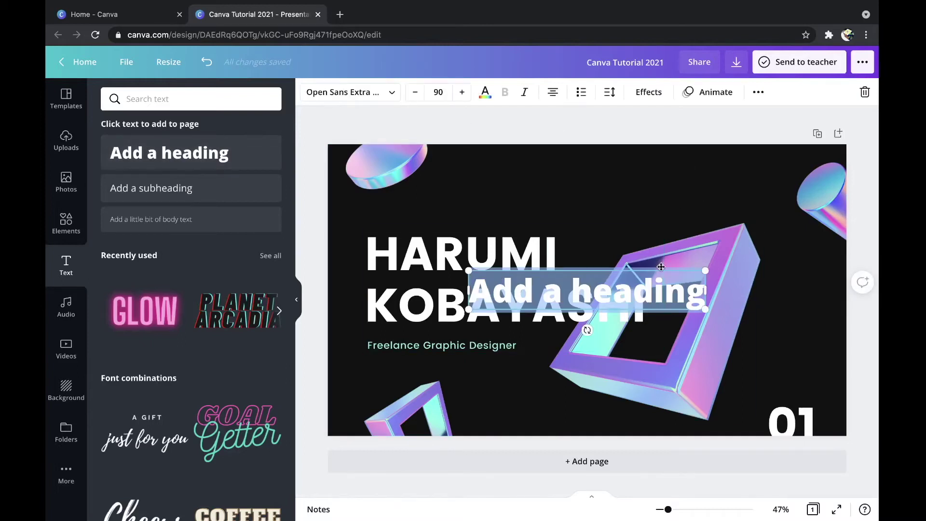
pyautogui.press('BackSpace')
pyautogui.write('asdfjh')
pyautogui.press('BackSpace')
pyautogui.press('BackSpace')
pyautogui.press('BackSpace')
pyautogui.press('BackSpace')
pyautogui.press('BackSpace')
pyautogui.press('BackSpace')
pyautogui.write('whatev')
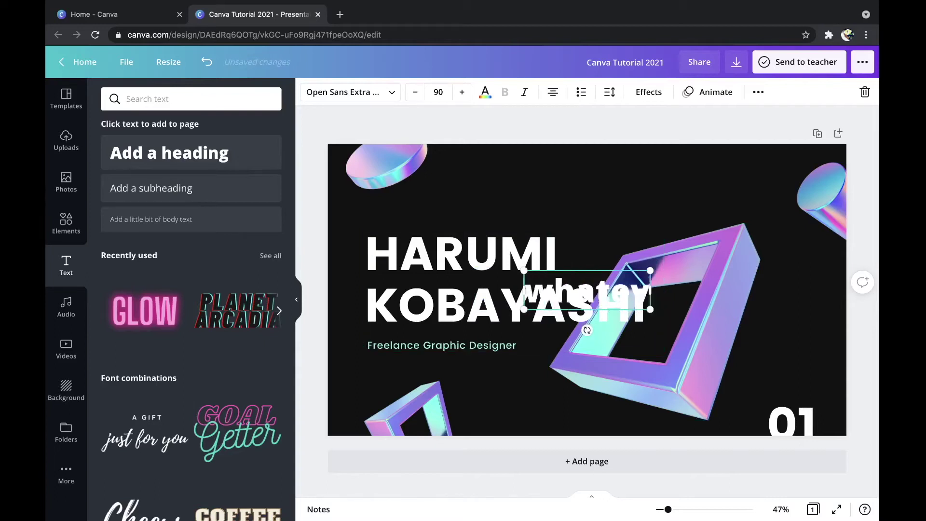
pyautogui.write('er we want')
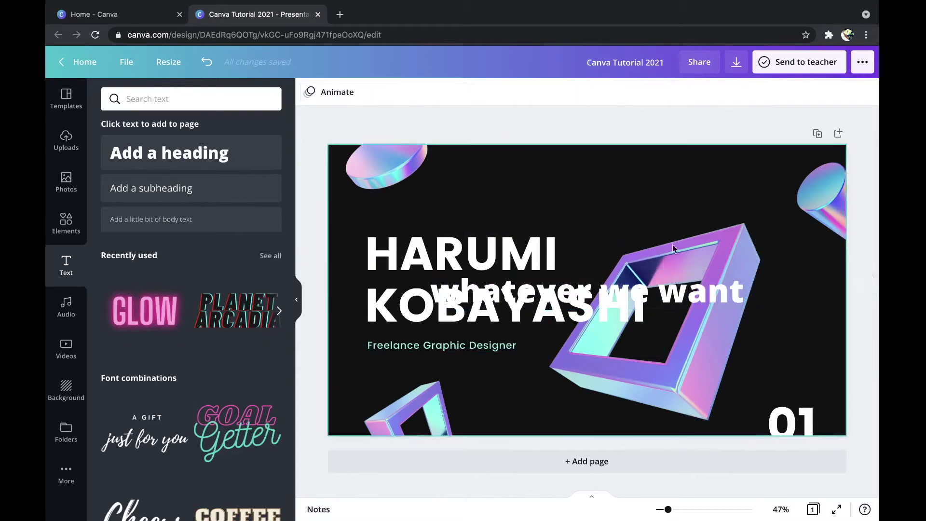
# Step: Move the "whatever we want" heading into the empty area above the slide's large title
pyautogui.moveTo(612, 289); pyautogui.dragTo(630, 188)
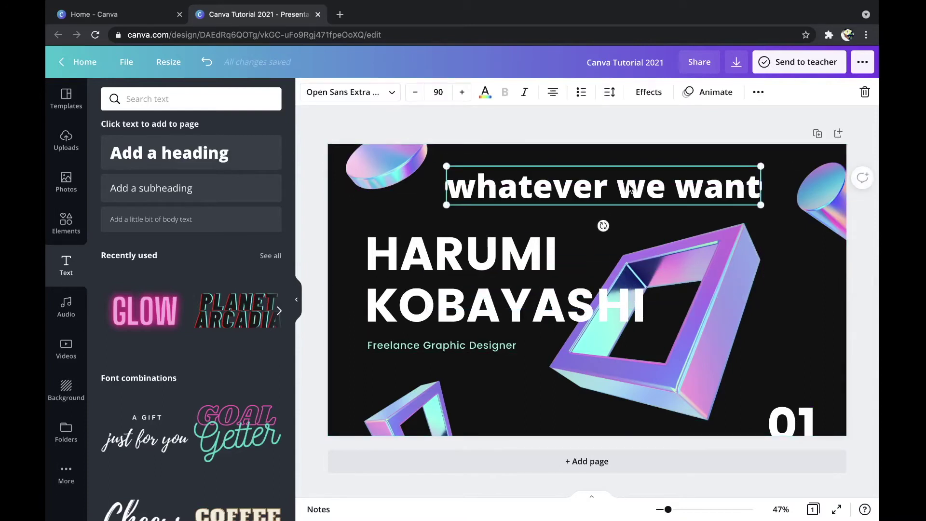
pyautogui.click(605, 134)
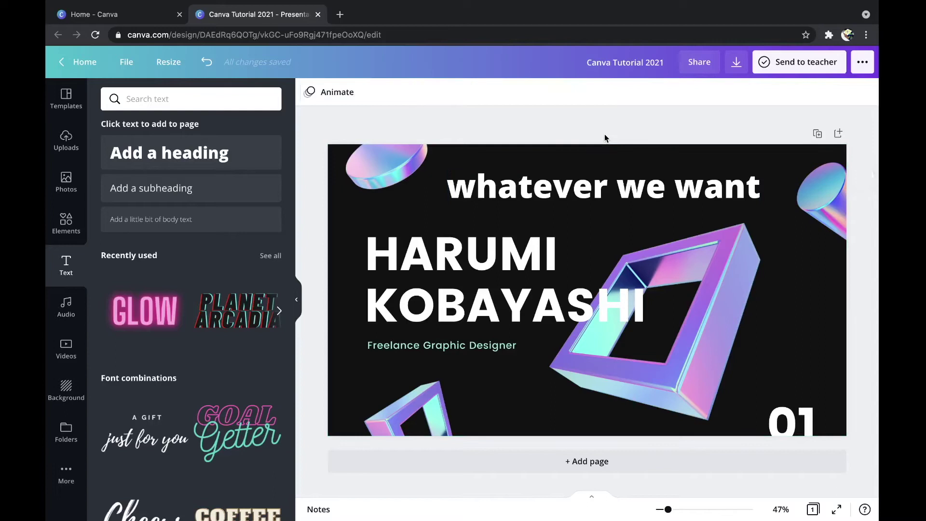
pyautogui.click(578, 175)
pyautogui.moveTo(578, 174); pyautogui.dragTo(593, 190)
pyautogui.doubleClick(592, 180)
pyautogui.click(632, 182)
pyautogui.click(630, 132)
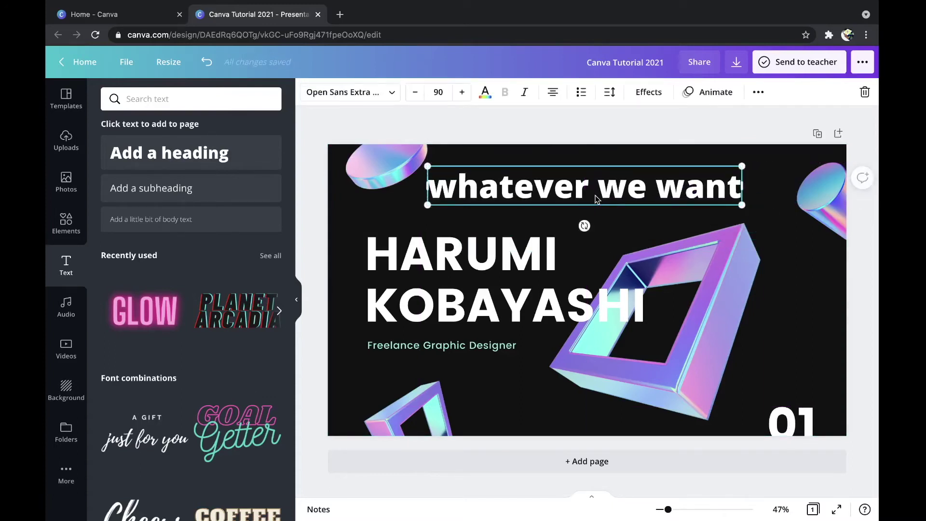
# Step: Look through the fonts available for the "whatever we want" heading and close the list without changing the font
pyautogui.click(380, 91)
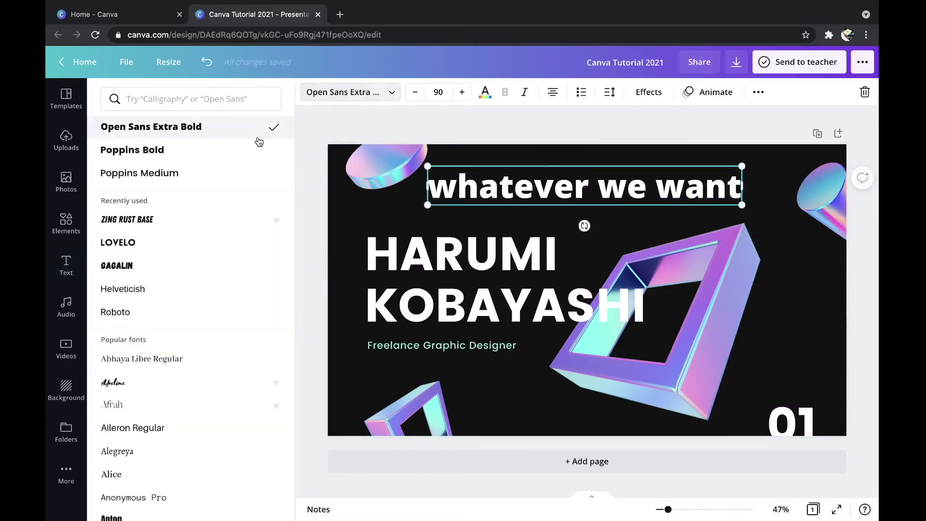
pyautogui.scroll(-10, 199, 261)
pyautogui.scroll(10, 200, 277)
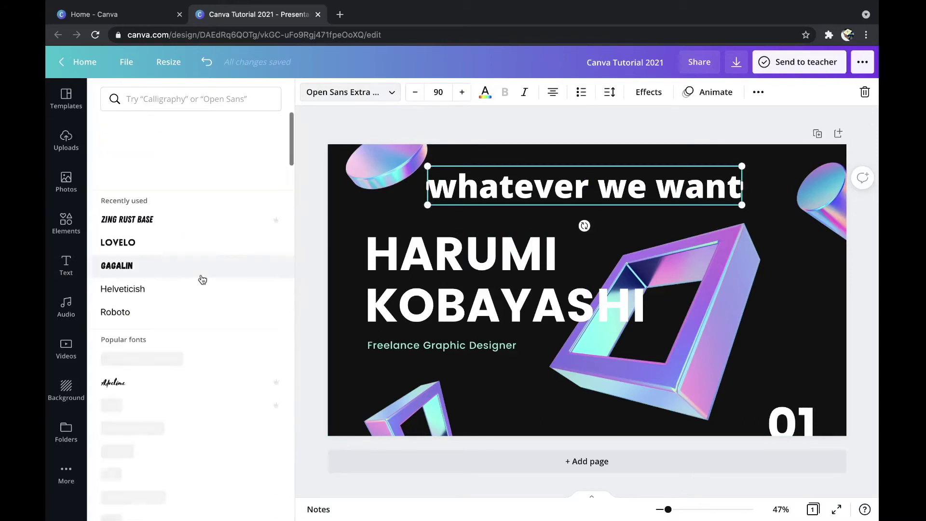
pyautogui.press('Escape')
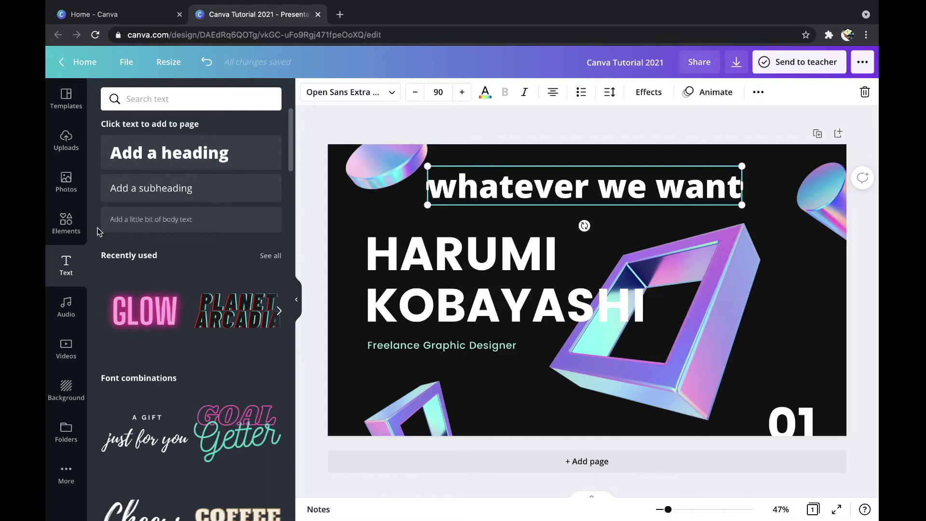
# Step: Add a default subheading and a default body text line beneath the "whatever we want" heading
pyautogui.click(135, 193)
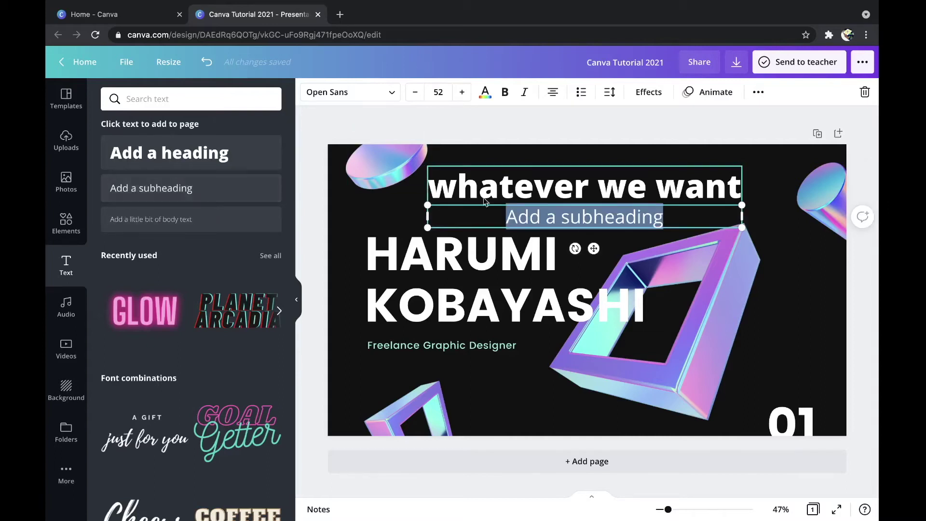
pyautogui.click(126, 226)
pyautogui.click(437, 118)
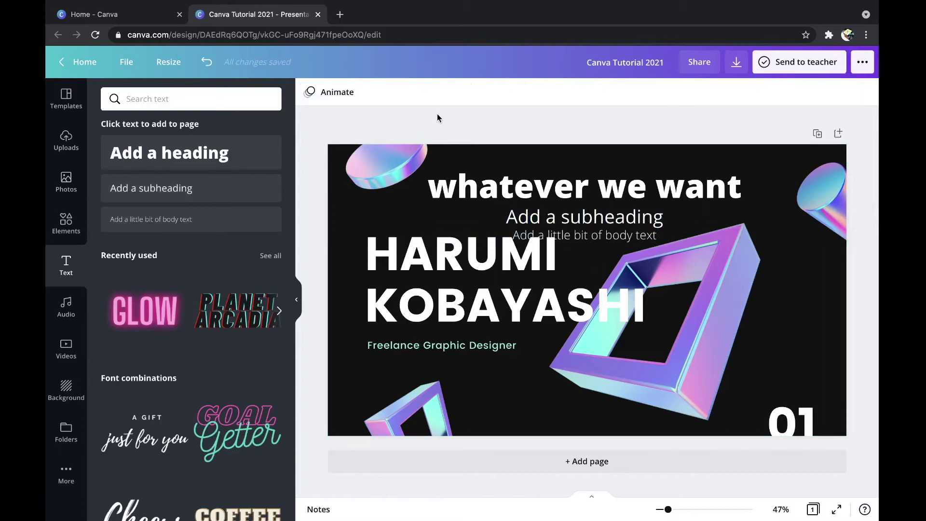
# Step: Add the PLANET ARCADIA text style, replace ARCADIA with "ASDFLKA JSDFKAJDF;KLJADF", and tilt the text block counterclockwise
pyautogui.scroll(-10, 128, 336)
pyautogui.scroll(10, 128, 335)
pyautogui.click(242, 308)
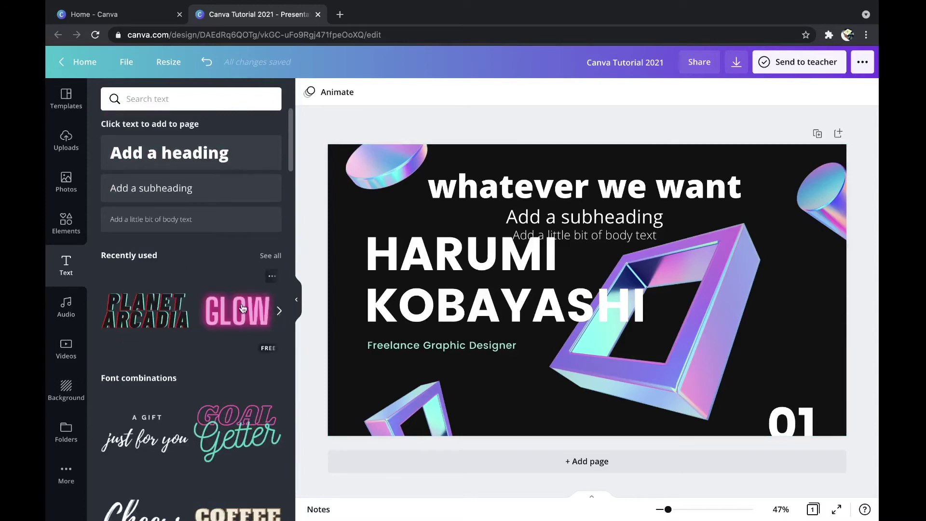
pyautogui.moveTo(730, 359); pyautogui.dragTo(711, 355)
pyautogui.doubleClick(625, 314)
pyautogui.write('ASDFLKA JSDFKAJDF;KLJADF')
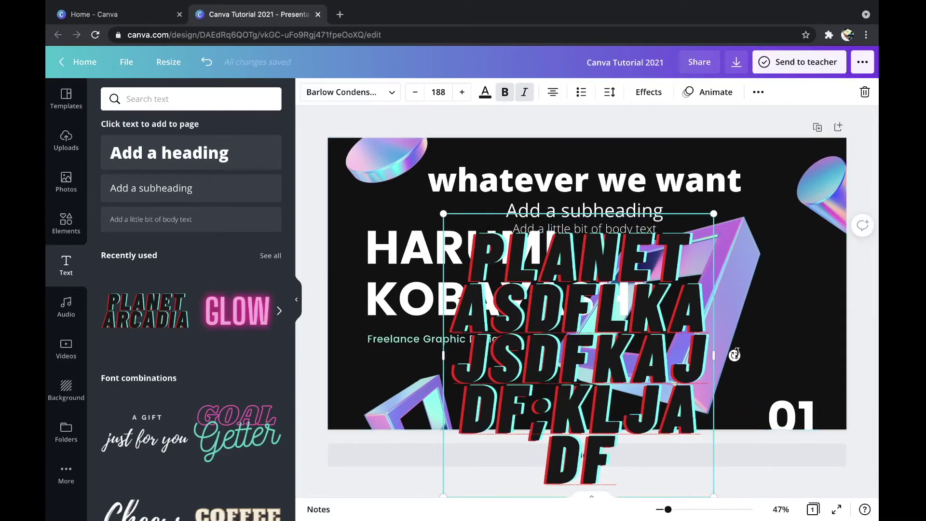
pyautogui.moveTo(734, 355); pyautogui.dragTo(845, 322)
pyautogui.click(844, 322)
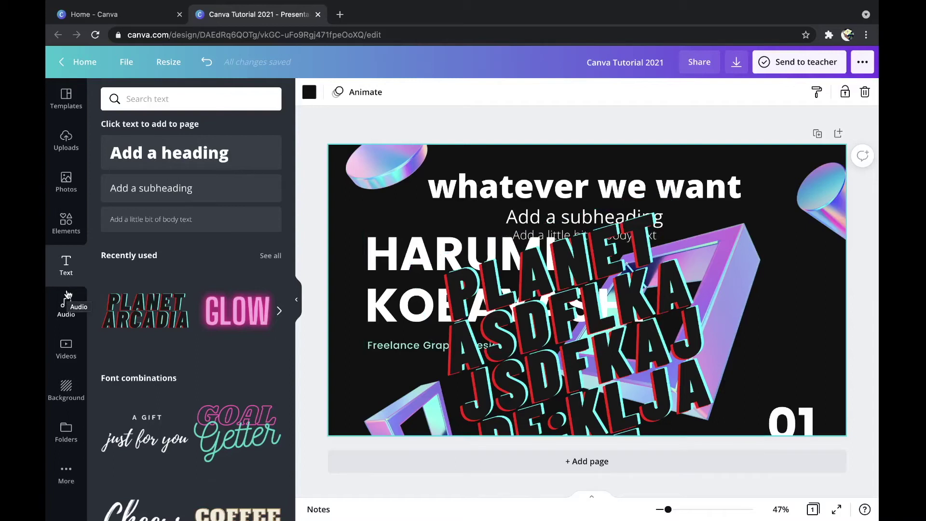
# Step: Browse the audio library's track categories, such as Epic, Travel, YouTube and Happy
pyautogui.click(67, 300)
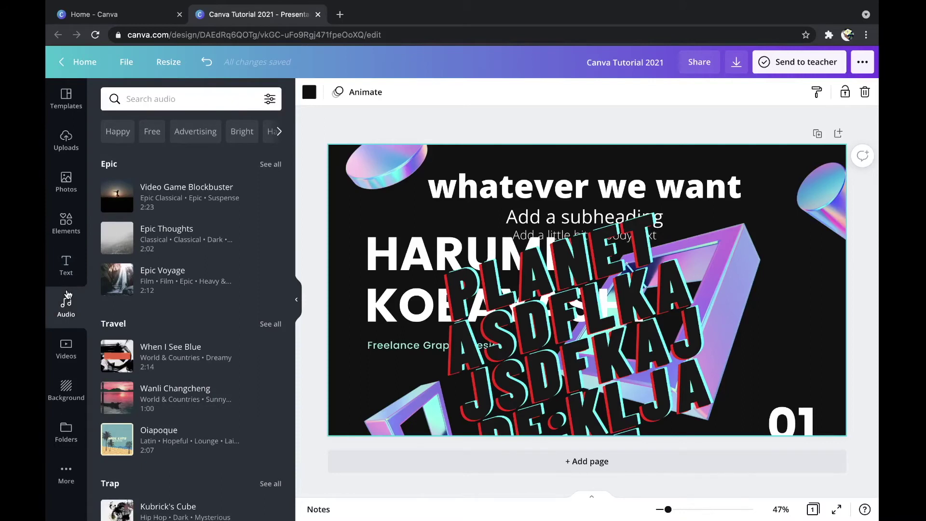
pyautogui.scroll(-10, 205, 214)
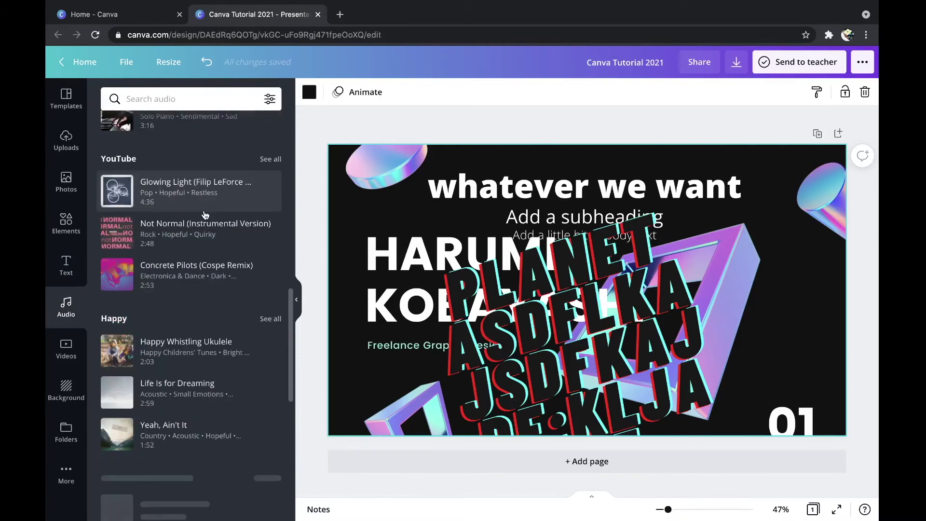
pyautogui.scroll(11, 205, 215)
pyautogui.moveTo(205, 215)
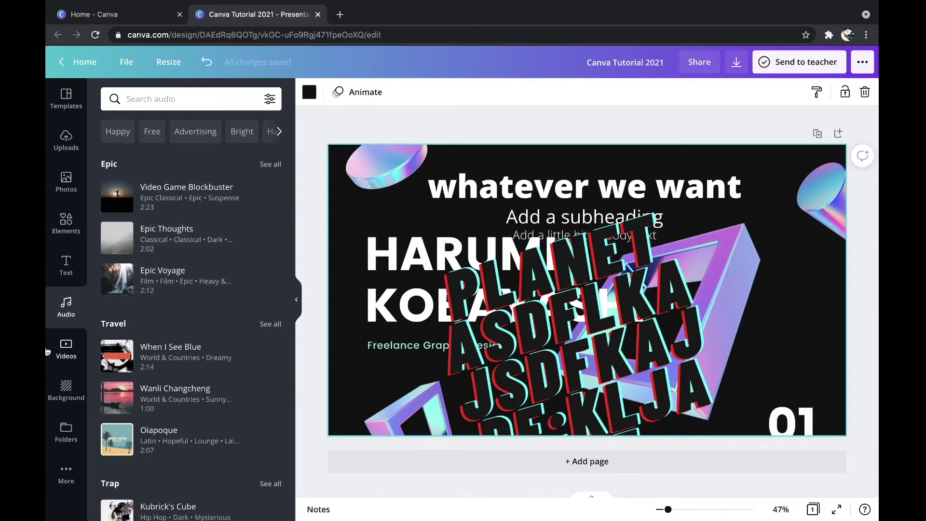
pyautogui.scroll(-10, 220, 233)
pyautogui.scroll(10, 220, 234)
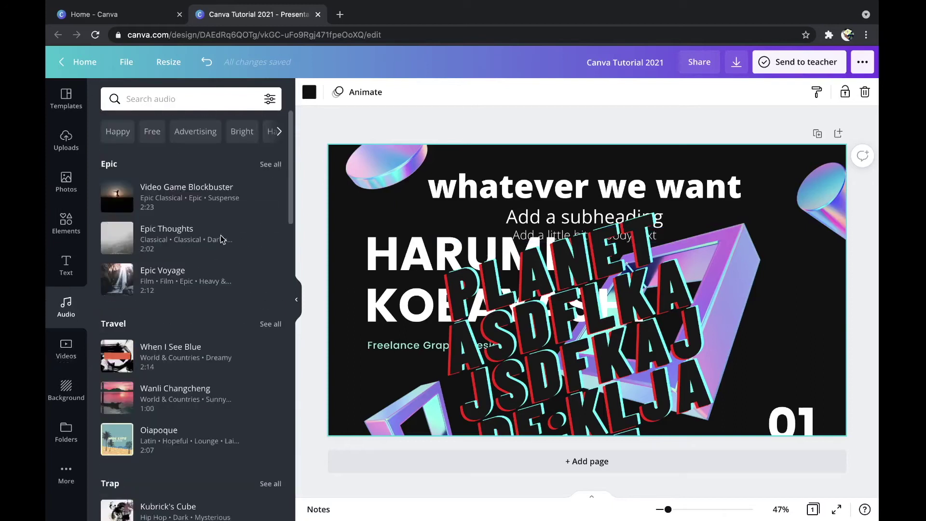
# Step: Search the audio library for adventure, look over the tracks, and clear the search
pyautogui.click(196, 100)
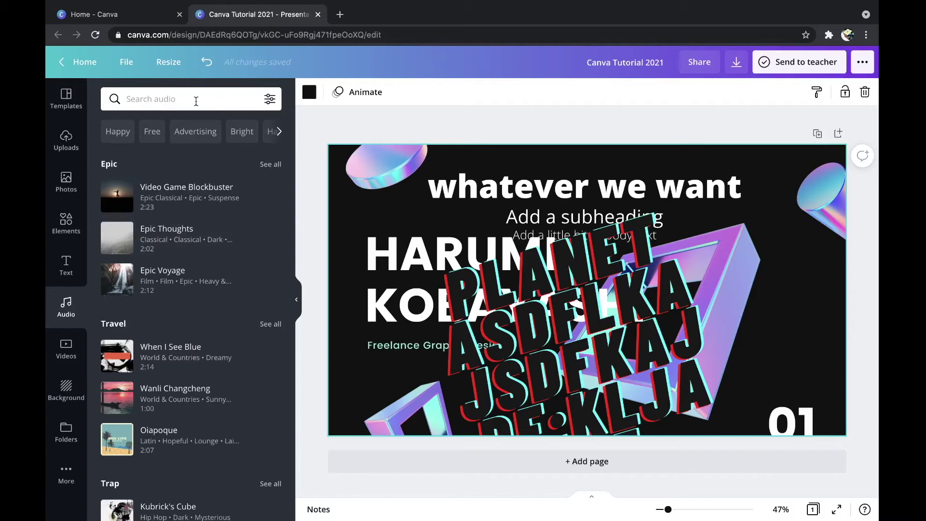
pyautogui.write('adve')
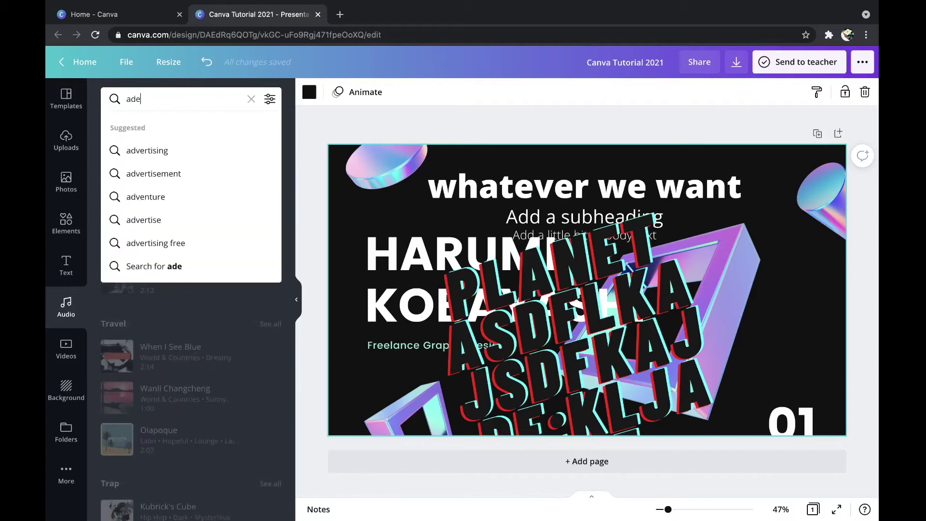
pyautogui.press('BackSpace')
pyautogui.write('enture')
pyautogui.press('Return')
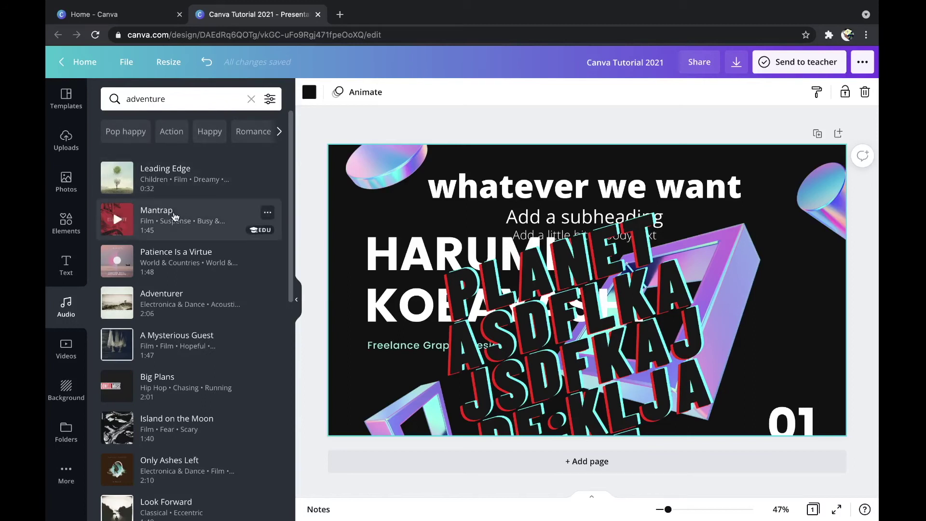
pyautogui.scroll(-5, 174, 250)
pyautogui.scroll(5, 231, 244)
pyautogui.click(252, 99)
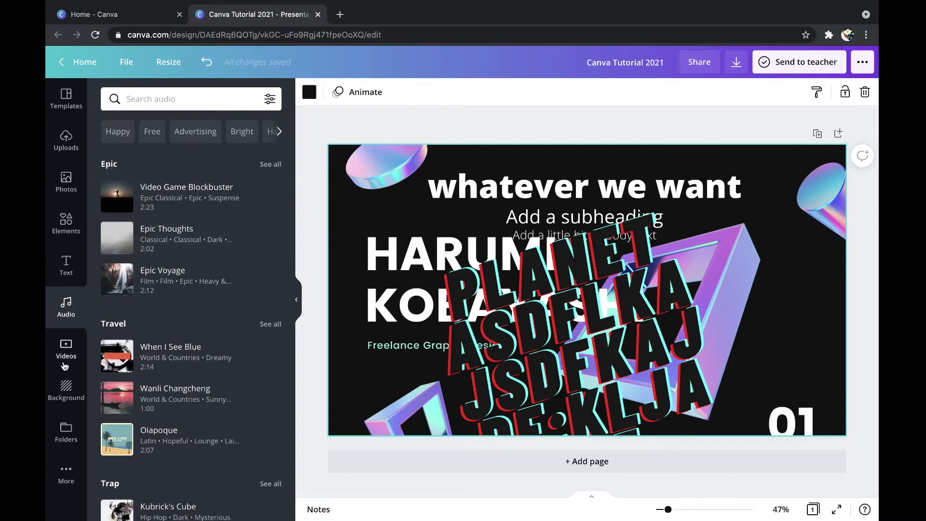
# Step: Browse the video library's categories, from Aerial Shots and Beach through Mountains and People to Sky, Sports and Timelapse
pyautogui.click(65, 359)
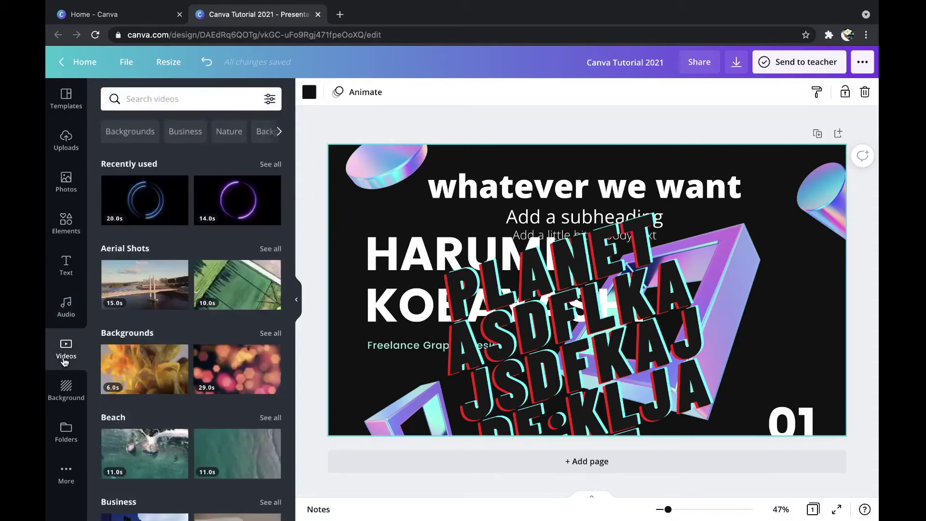
pyautogui.scroll(-5, 200, 232)
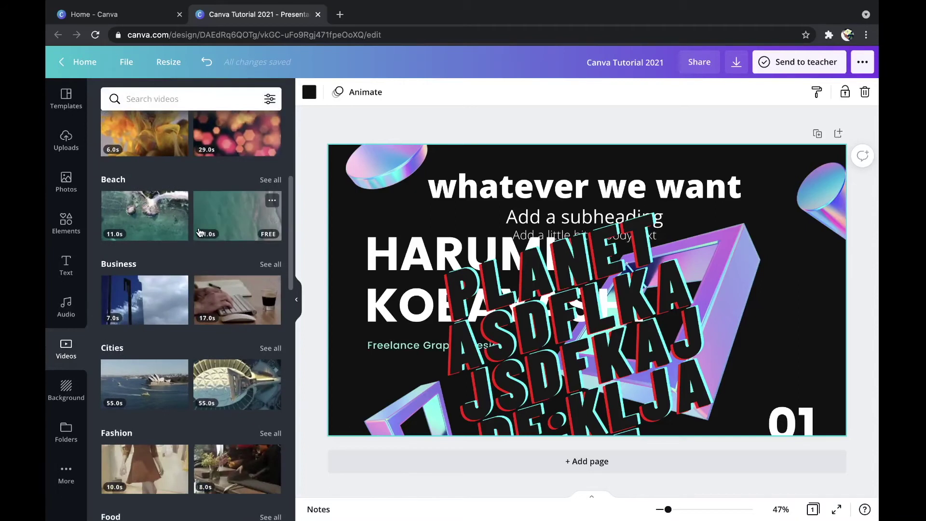
pyautogui.scroll(-1, 200, 232)
pyautogui.scroll(-4, 212, 265)
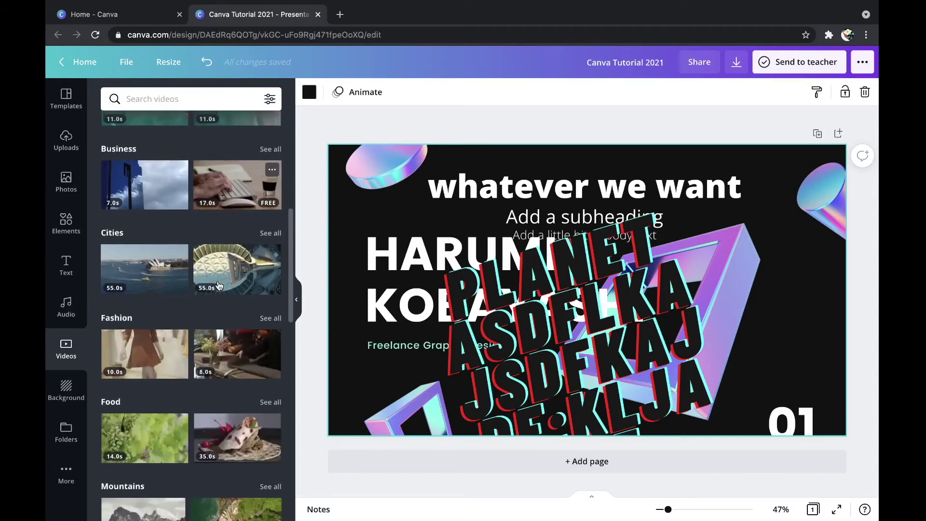
pyautogui.scroll(-5, 218, 284)
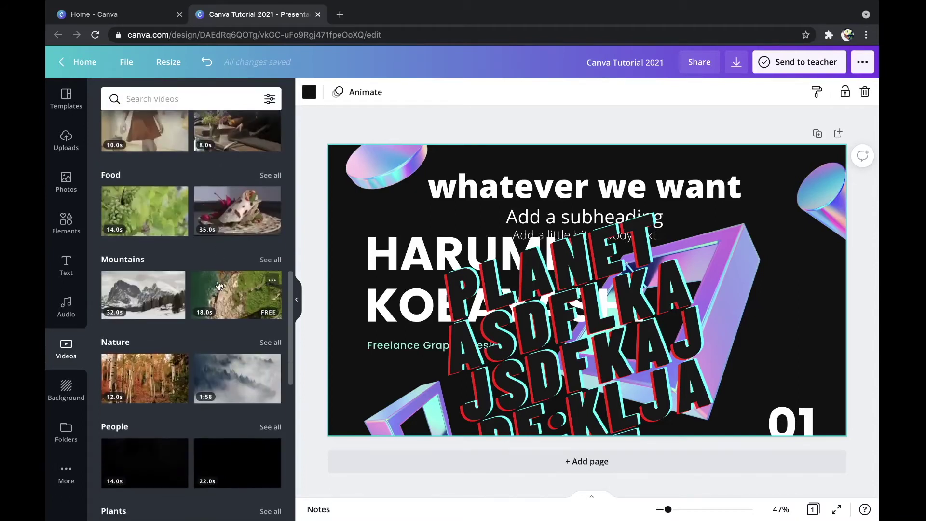
pyautogui.scroll(-2, 218, 285)
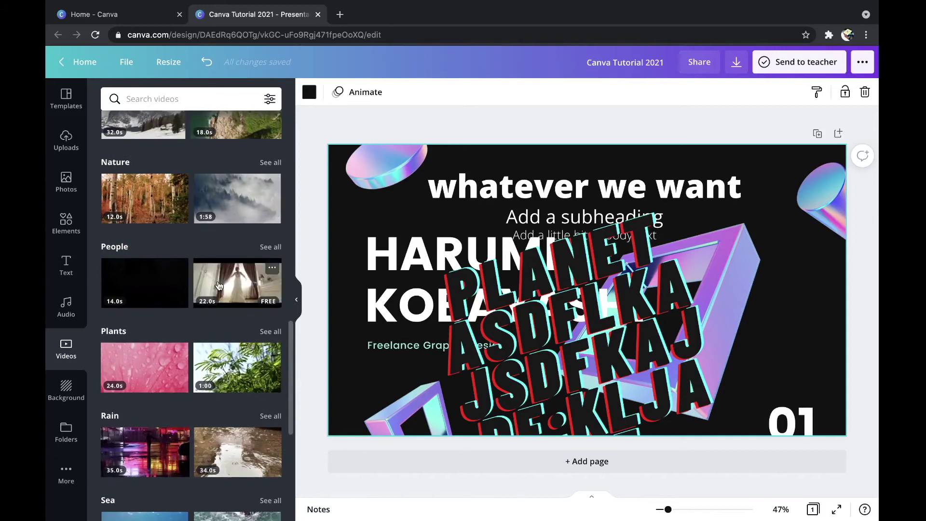
pyautogui.scroll(-9, 219, 403)
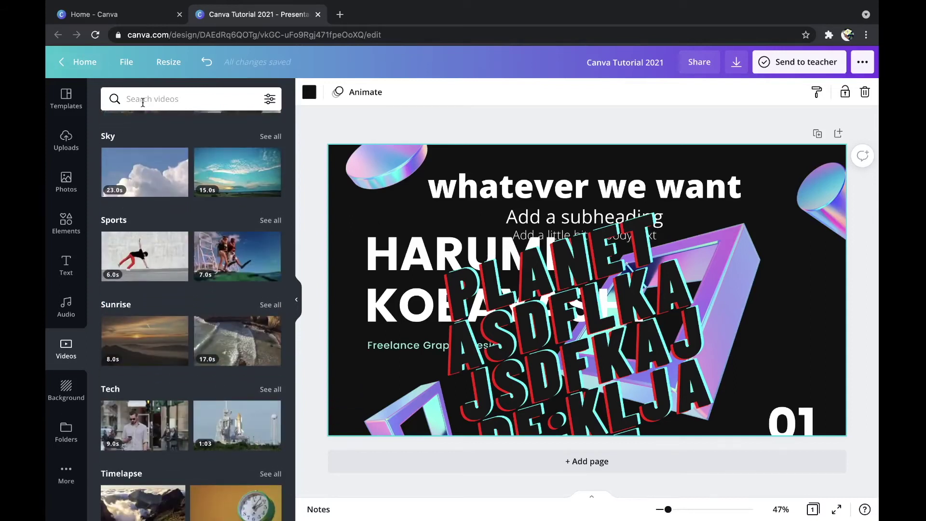
# Step: Search the video library for drone, look over the clips, and clear the search
pyautogui.write('dr')
pyautogui.click(159, 172)
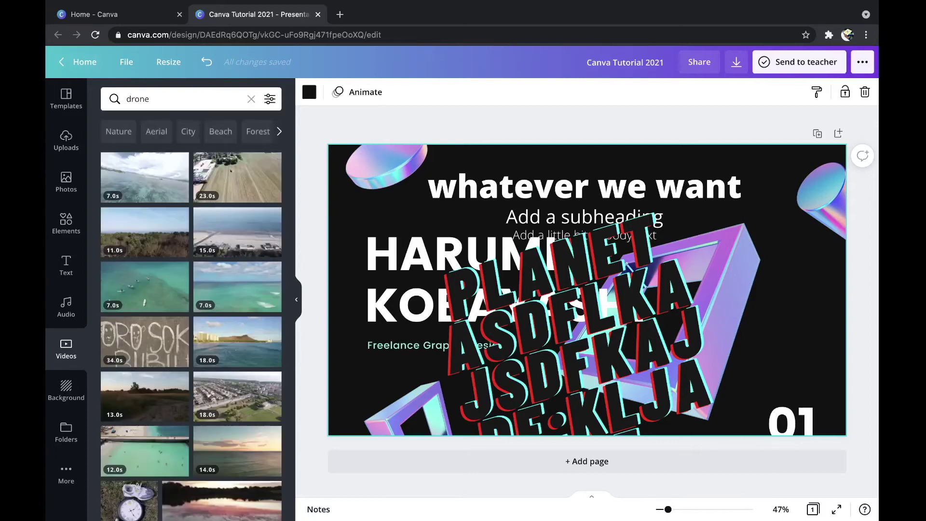
pyautogui.scroll(-5, 159, 172)
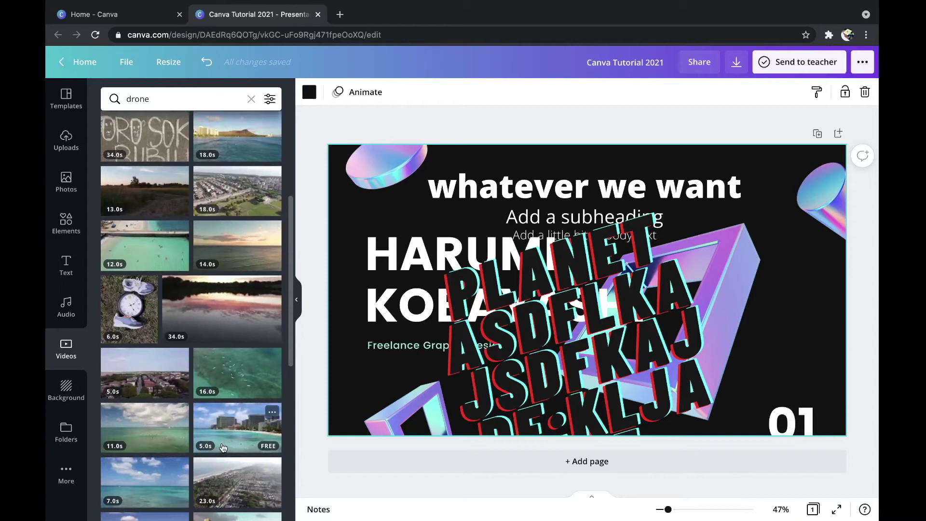
pyautogui.scroll(-4, 223, 448)
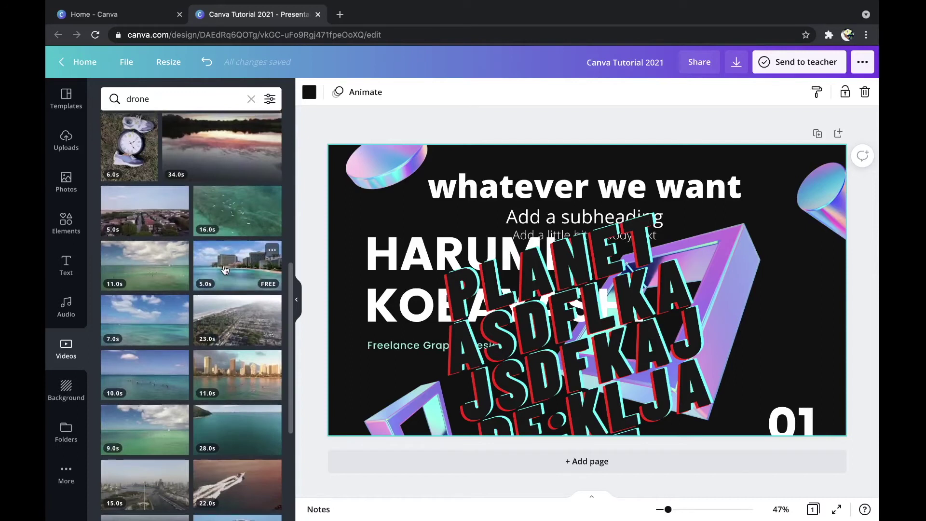
pyautogui.scroll(9, 224, 269)
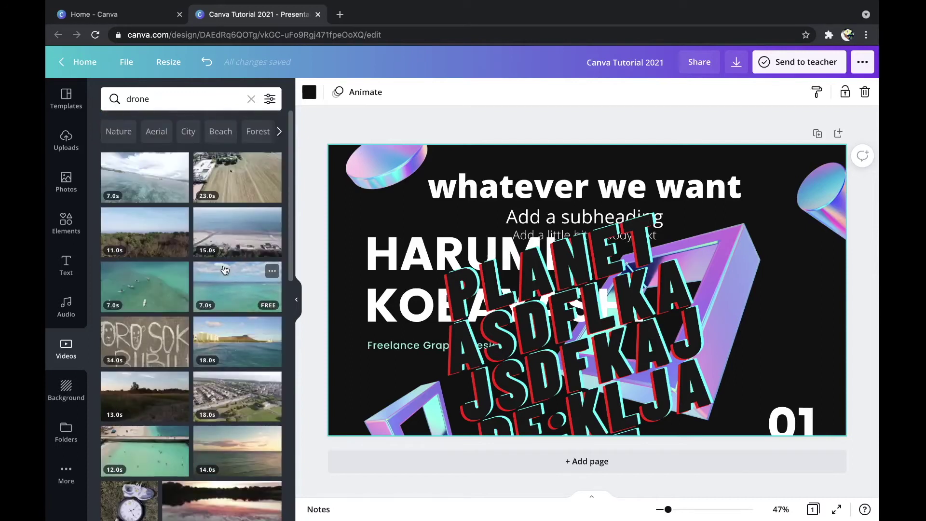
pyautogui.click(249, 100)
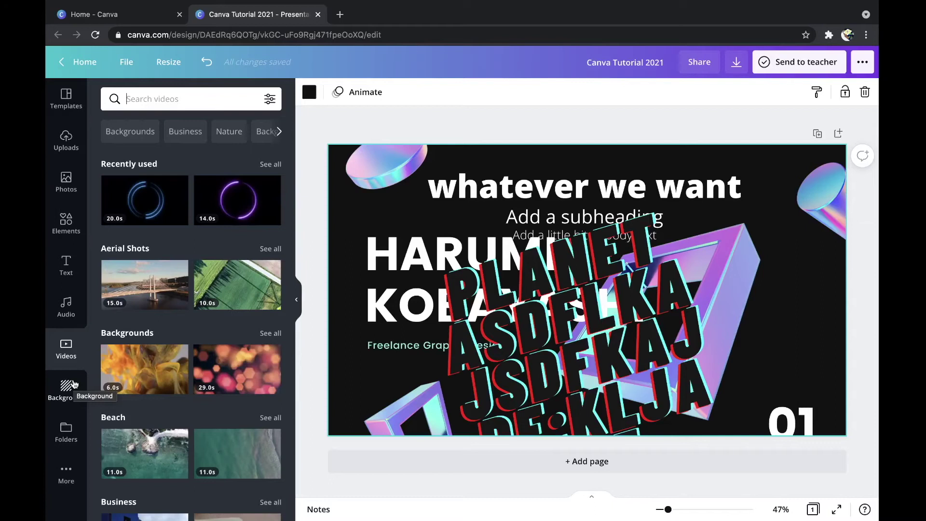
# Step: Browse the background library's categories, such as Landscapes, Patterns, Gradients, Abstract, Textures and Flowers
pyautogui.click(66, 386)
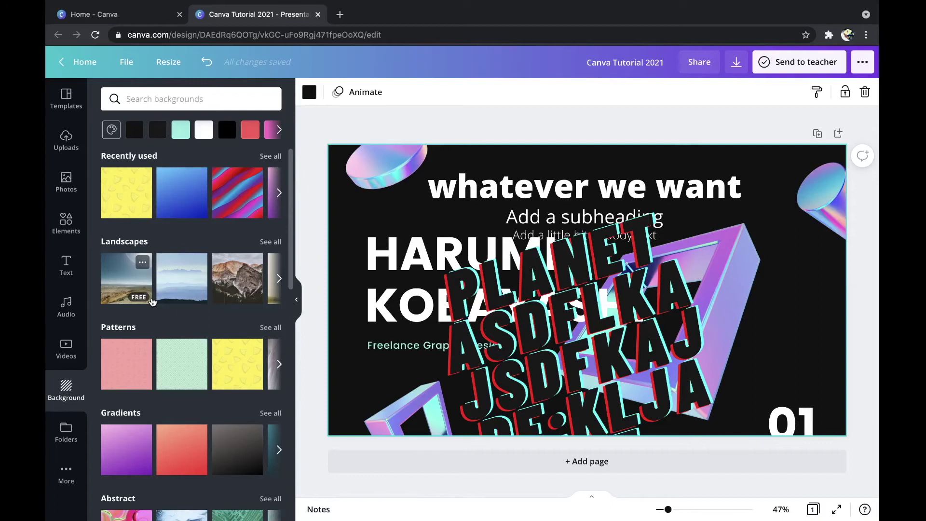
pyautogui.scroll(-5, 159, 296)
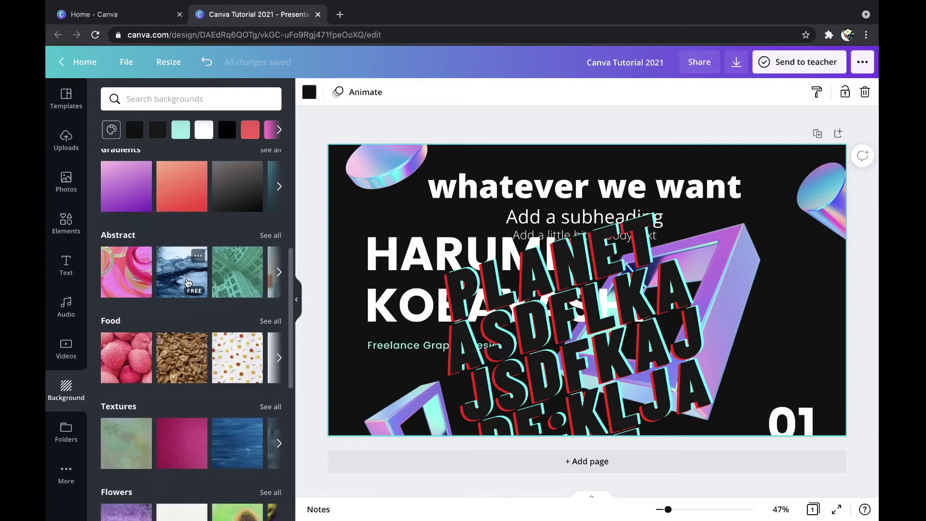
pyautogui.scroll(5, 188, 283)
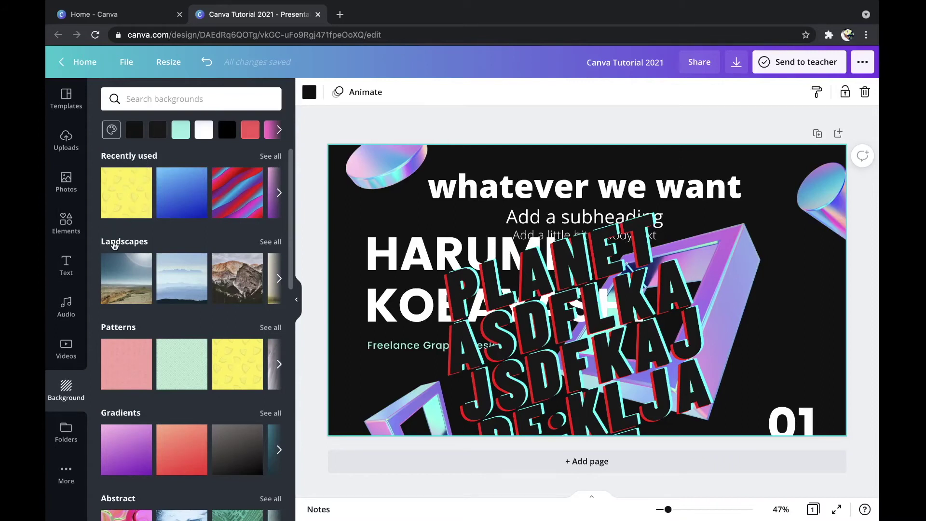
pyautogui.scroll(-5, 120, 289)
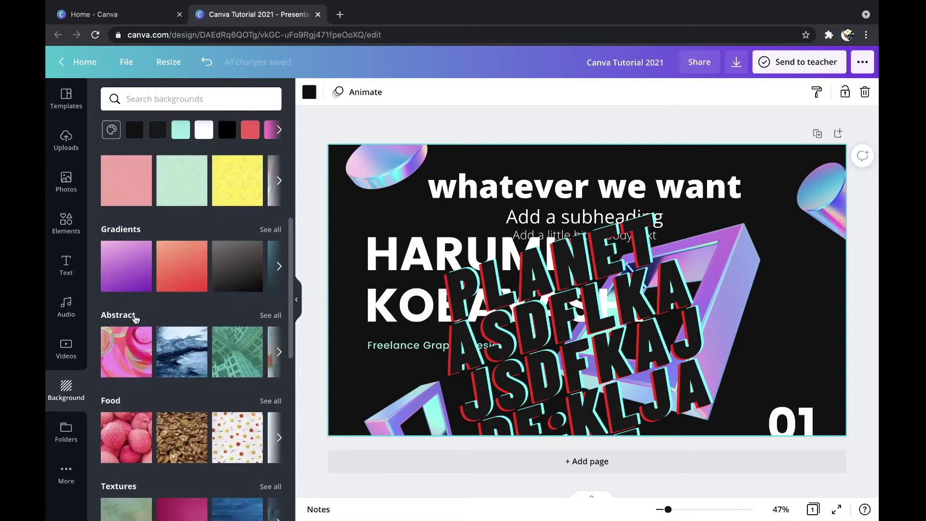
pyautogui.scroll(-5, 136, 318)
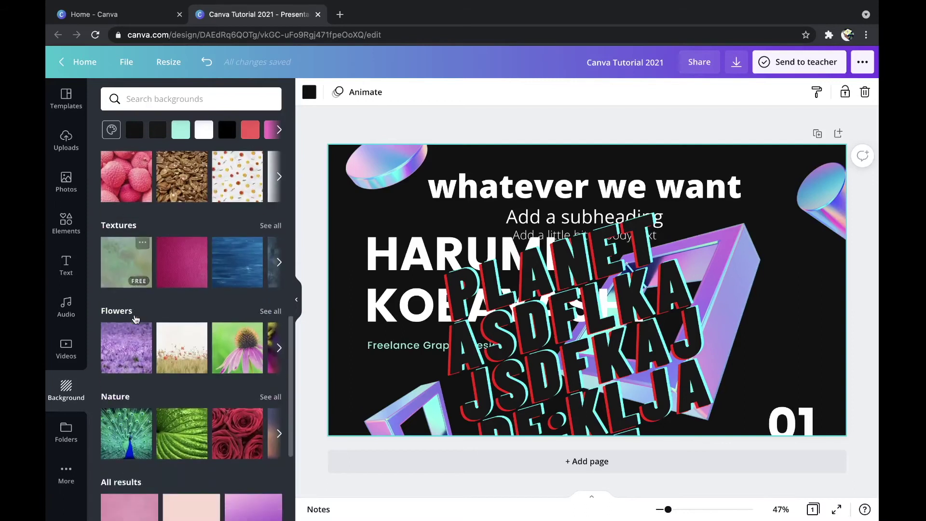
pyautogui.scroll(-10, 136, 318)
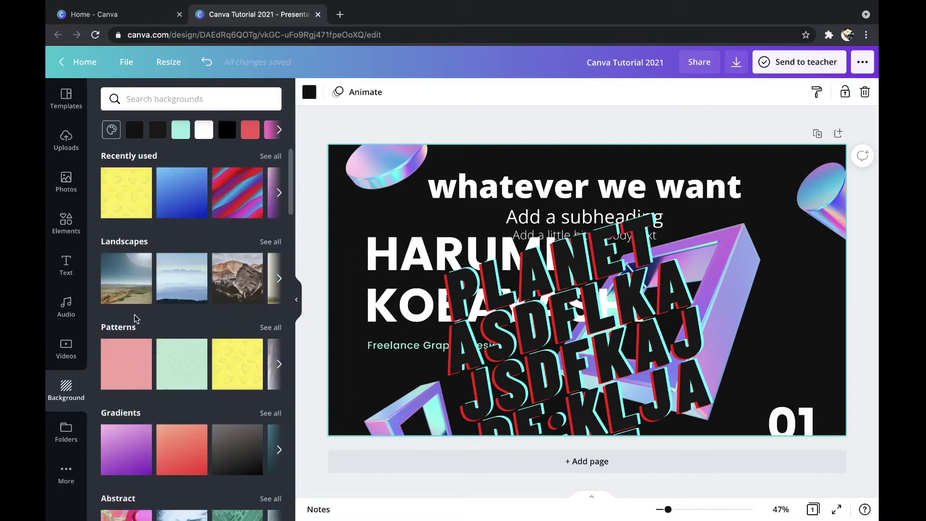
# Step: Try the yellow-orange and red options from the Gradients backgrounds, and settle on the purple-to-green polygon background for the page
pyautogui.click(120, 415)
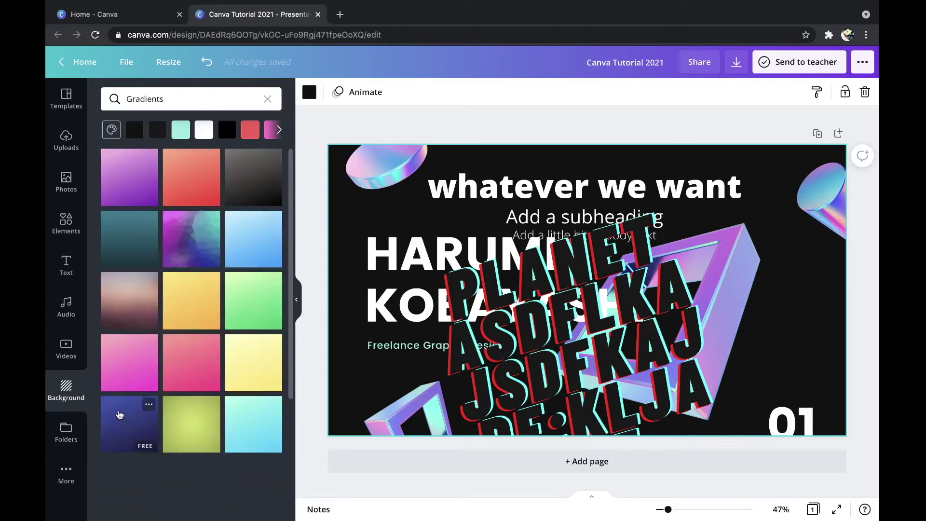
pyautogui.click(187, 289)
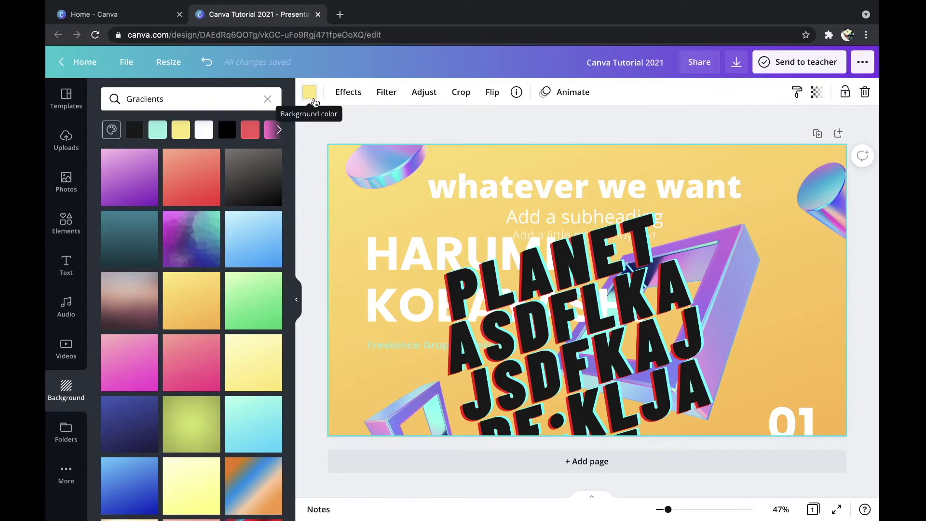
pyautogui.click(188, 233)
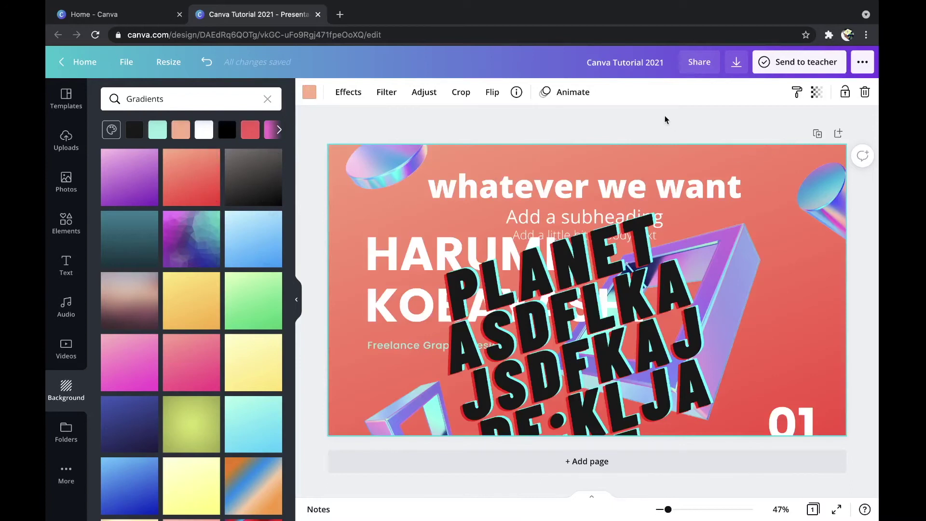
pyautogui.click(193, 236)
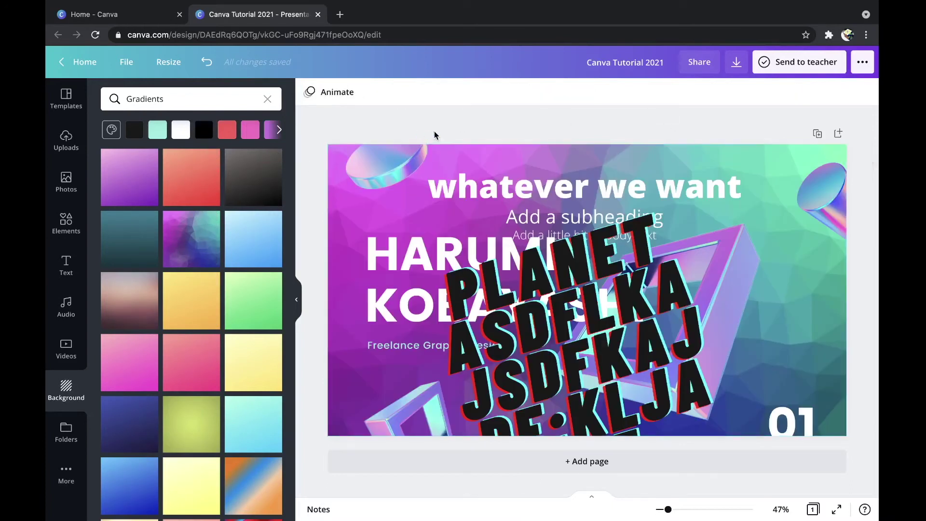
# Step: Look through the account's folders, including the ones shared with you
pyautogui.click(58, 436)
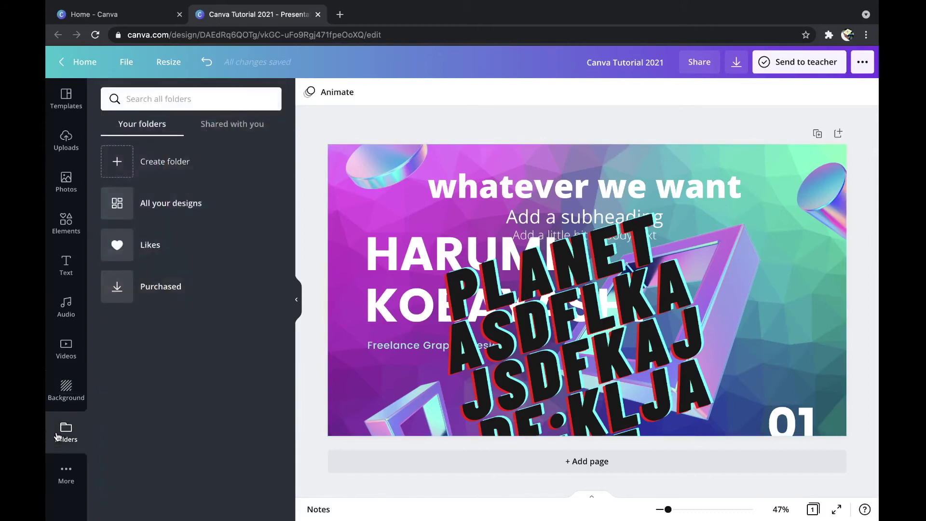
pyautogui.click(232, 127)
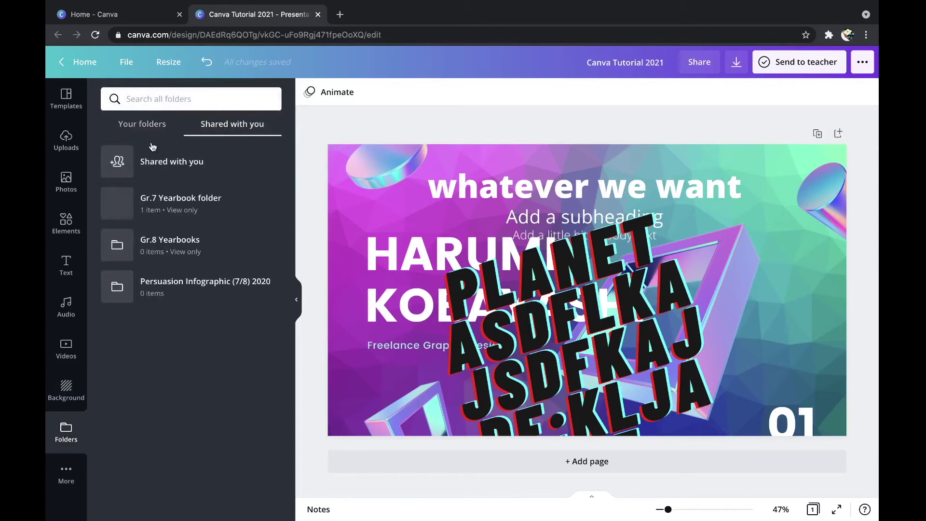
pyautogui.click(146, 132)
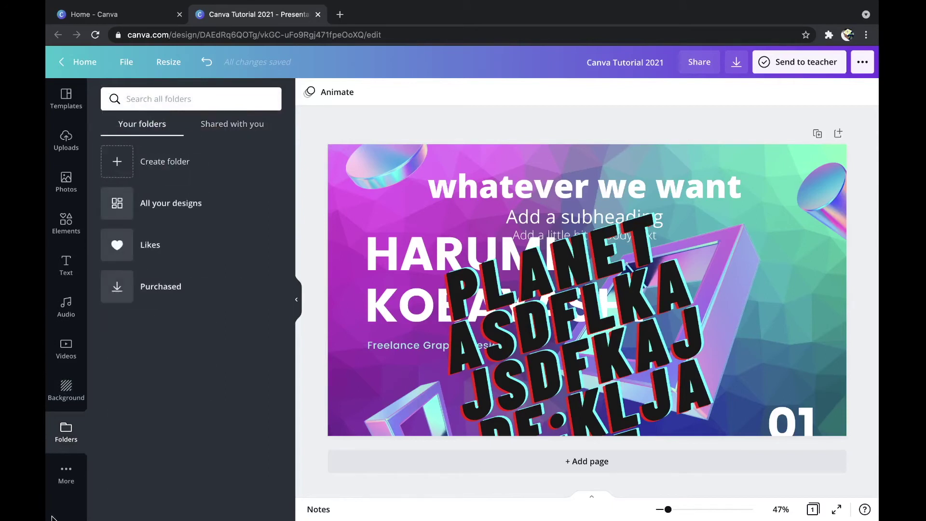
# Step: Examine the additional Canva apps and integrations, from Styles and Charts to the suggested ones such as YouTube, Flickr and Box
pyautogui.click(55, 470)
pyautogui.scroll(-5, 181, 297)
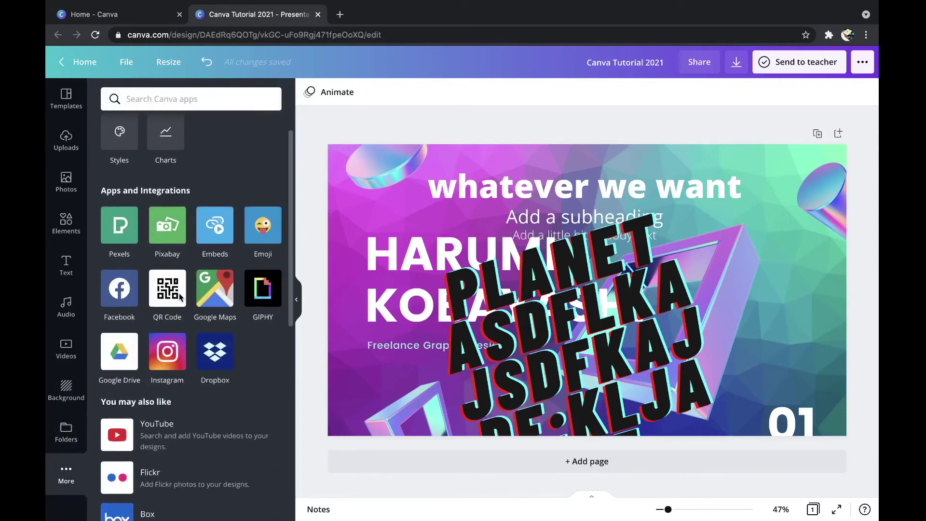
pyautogui.scroll(-3, 181, 296)
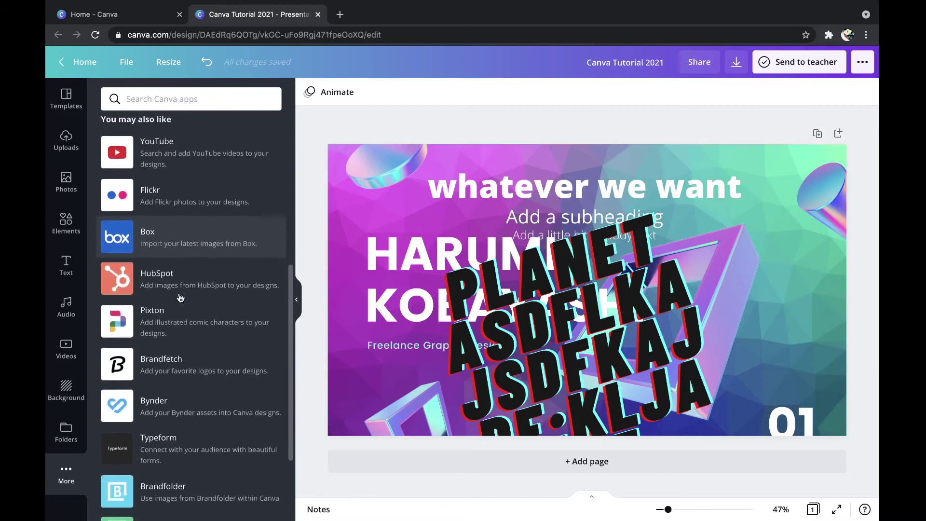
pyautogui.scroll(-5, 181, 298)
pyautogui.scroll(15, 182, 297)
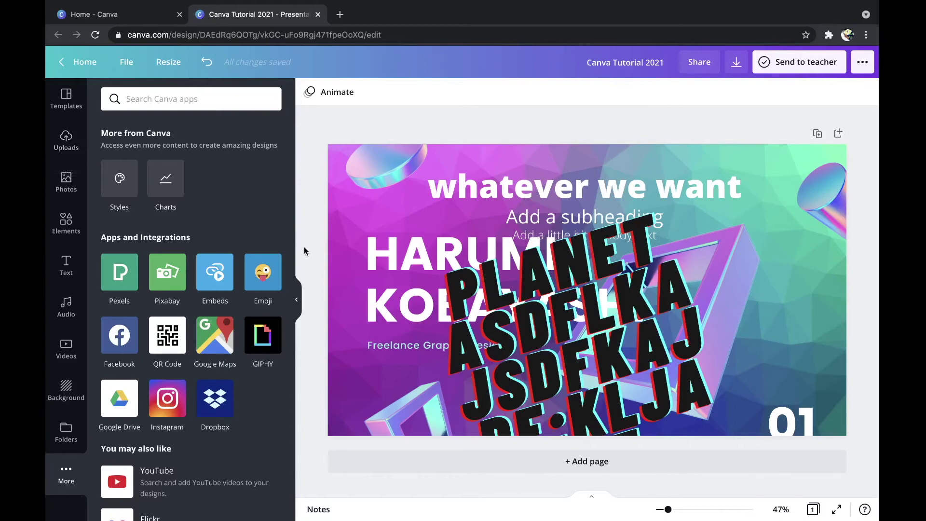
# Step: Collapse the side panel and add a blank second page below the designed page
pyautogui.click(298, 302)
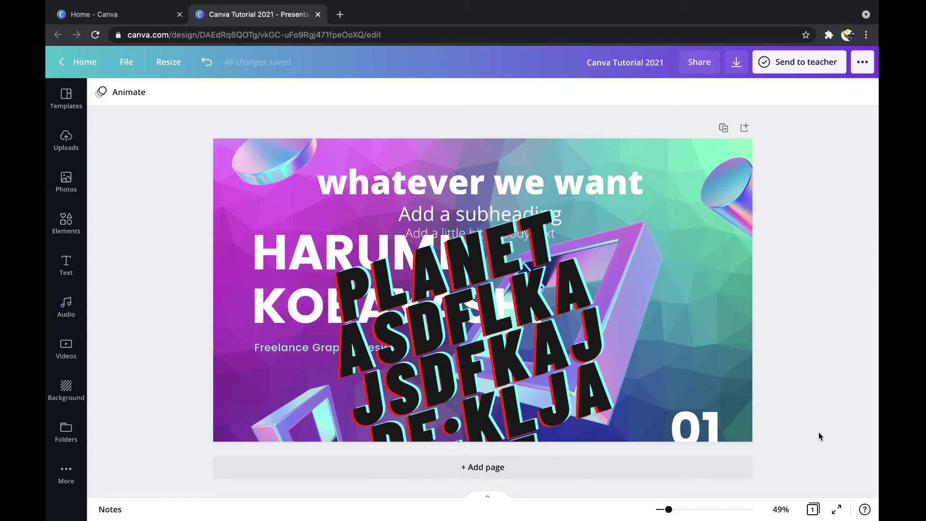
pyautogui.click(716, 467)
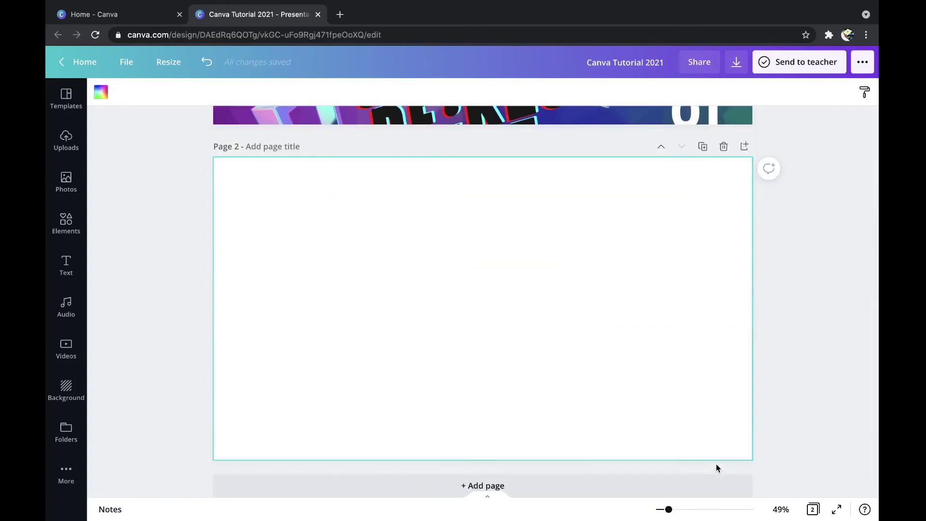
pyautogui.scroll(6, 715, 468)
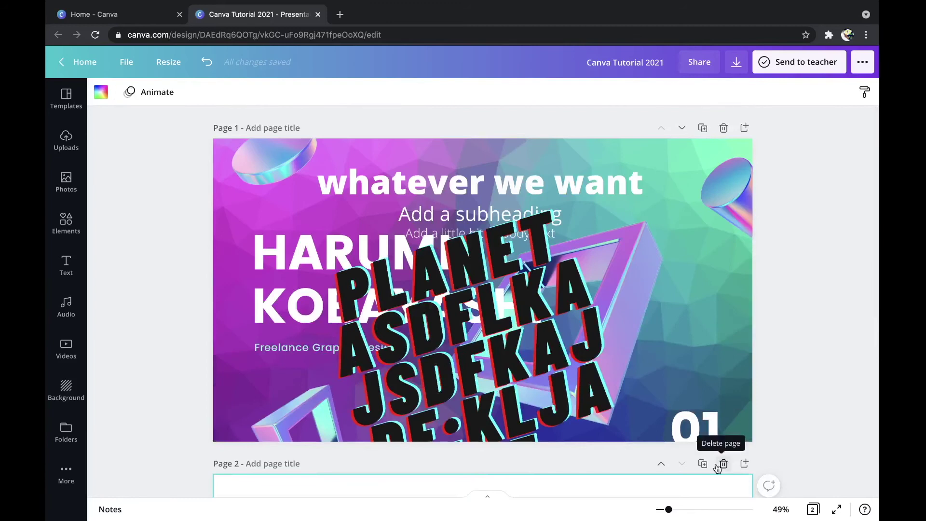
pyautogui.scroll(-6, 717, 467)
pyautogui.scroll(6, 717, 468)
pyautogui.scroll(-6, 718, 468)
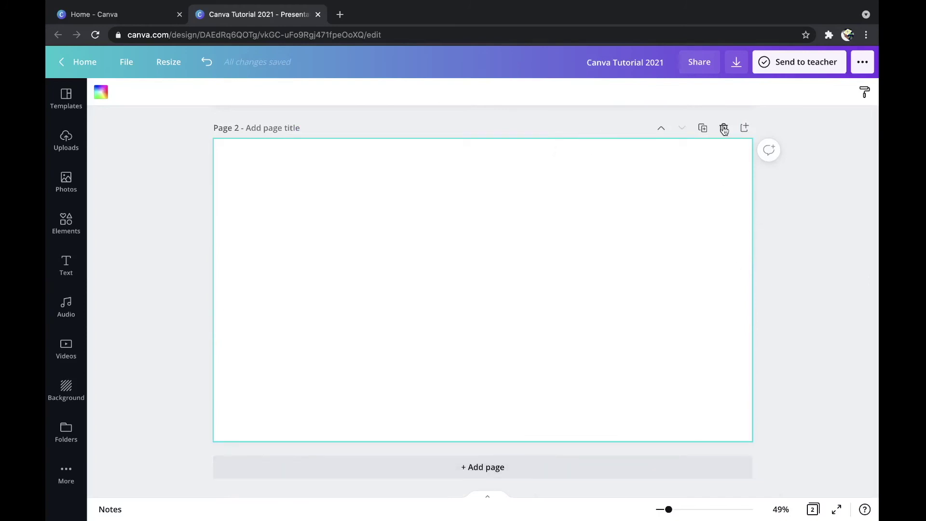
# Step: Move the blank page ahead of the designed page, and return it to second position
pyautogui.click(665, 129)
pyautogui.scroll(-1, 688, 391)
pyautogui.scroll(1, 688, 391)
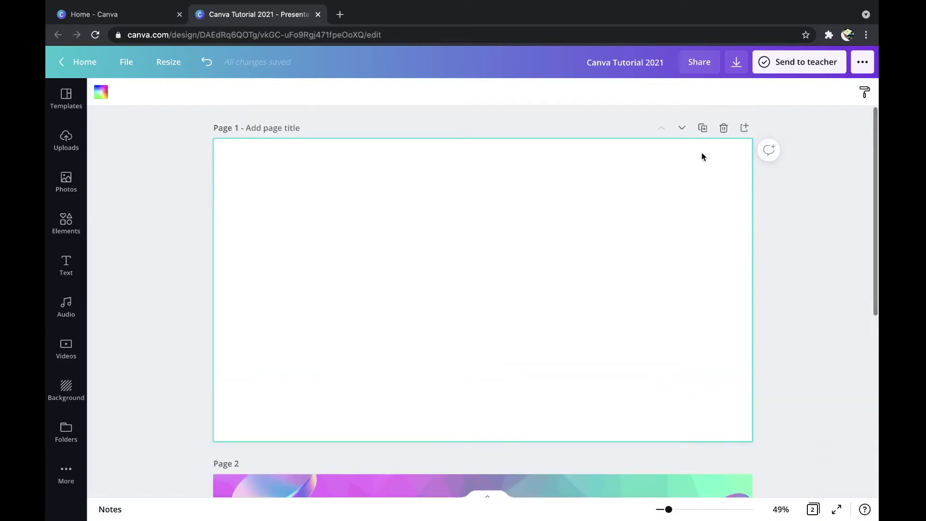
pyautogui.click(684, 130)
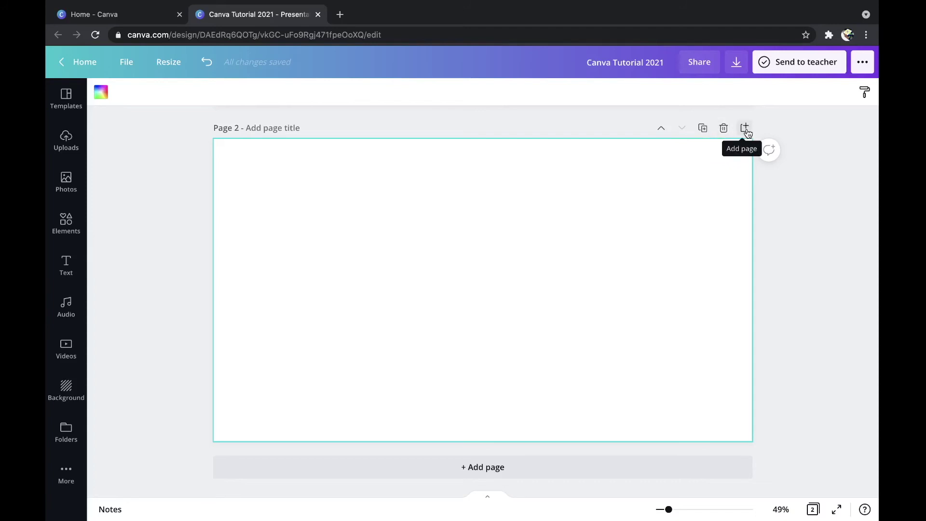
# Step: Post the comment "this is a comment" on the blank second page
pyautogui.click(771, 149)
pyautogui.write('this is a comment')
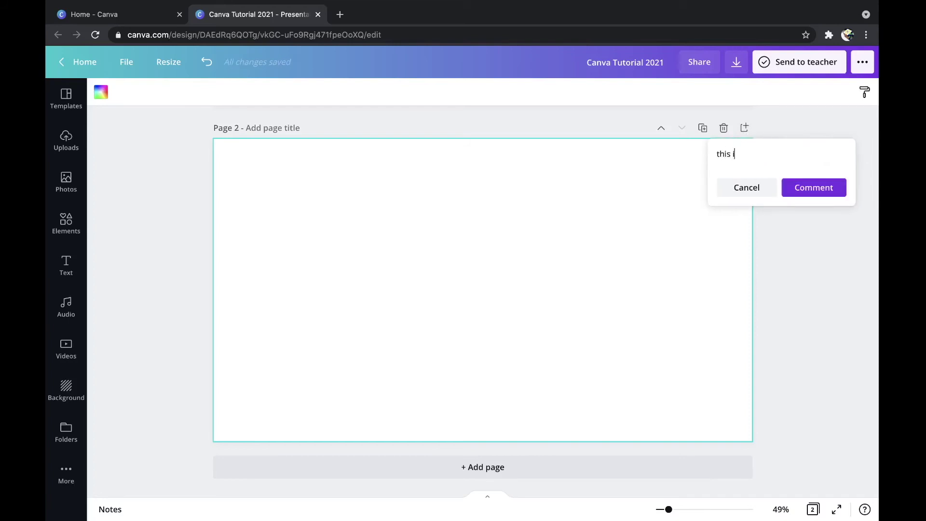
pyautogui.click(809, 185)
pyautogui.click(808, 298)
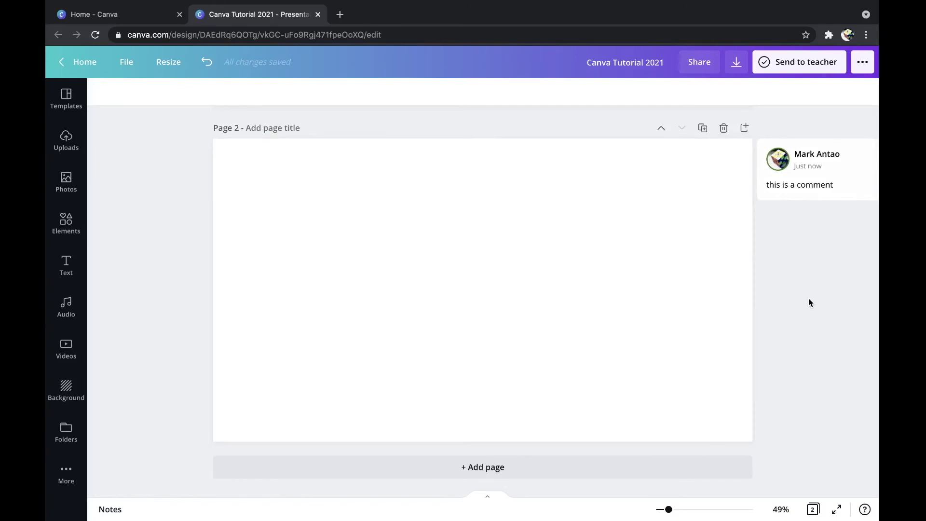
# Step: Delete the blank second page that carries the comment
pyautogui.scroll(7, 808, 302)
pyautogui.scroll(-3, 808, 302)
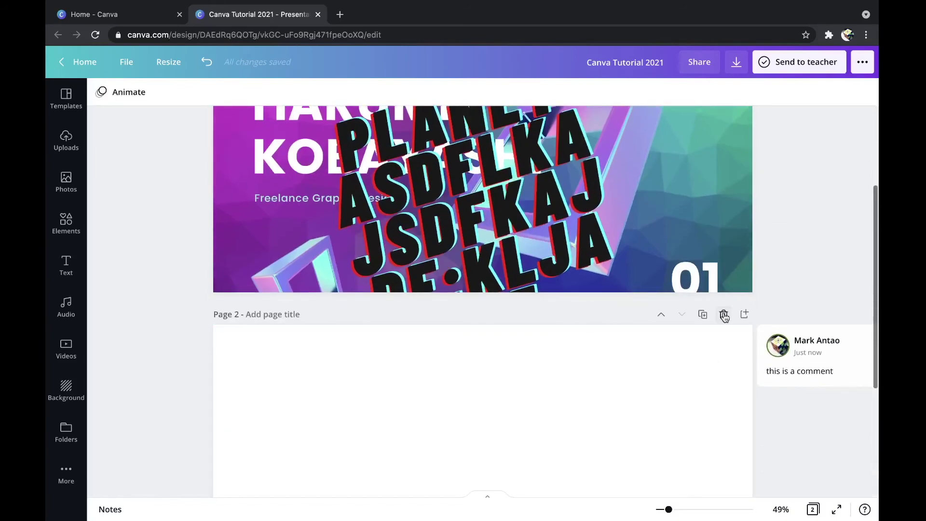
pyautogui.click(724, 315)
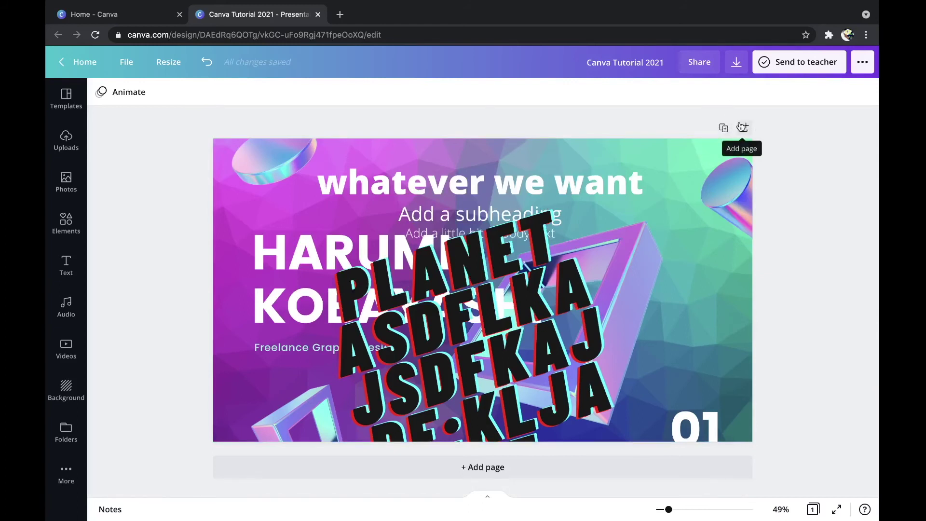
# Step: Duplicate the designed page and delete the large tilted PLANET text from the copy
pyautogui.click(724, 128)
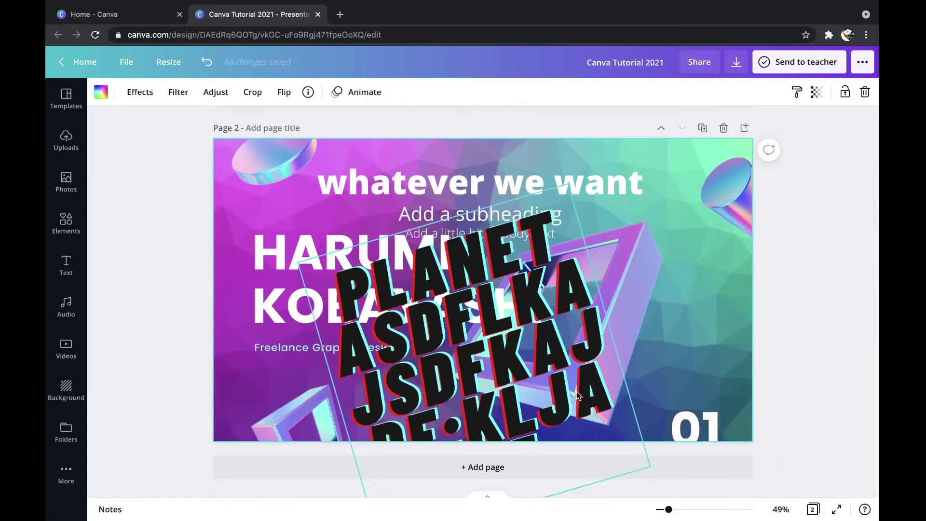
pyautogui.press('Delete')
pyautogui.scroll(5, 578, 393)
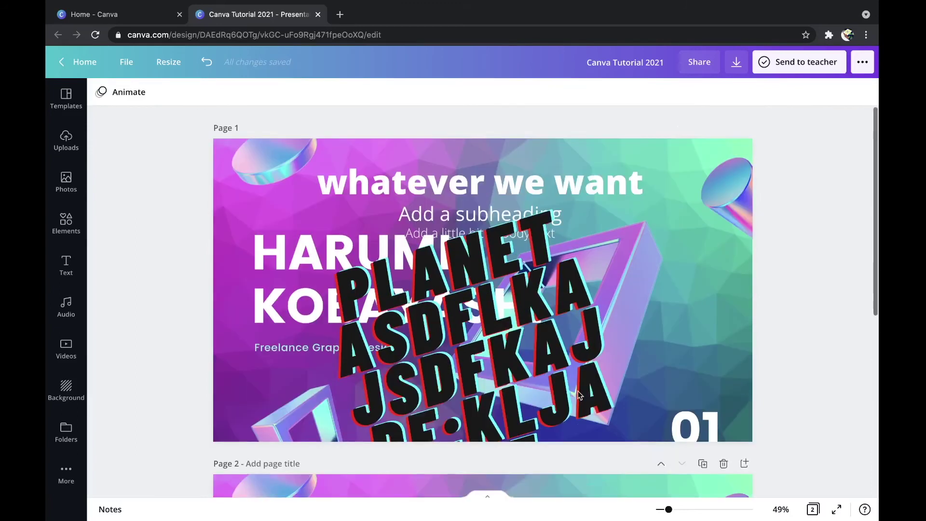
pyautogui.scroll(-5, 578, 393)
pyautogui.scroll(5, 578, 391)
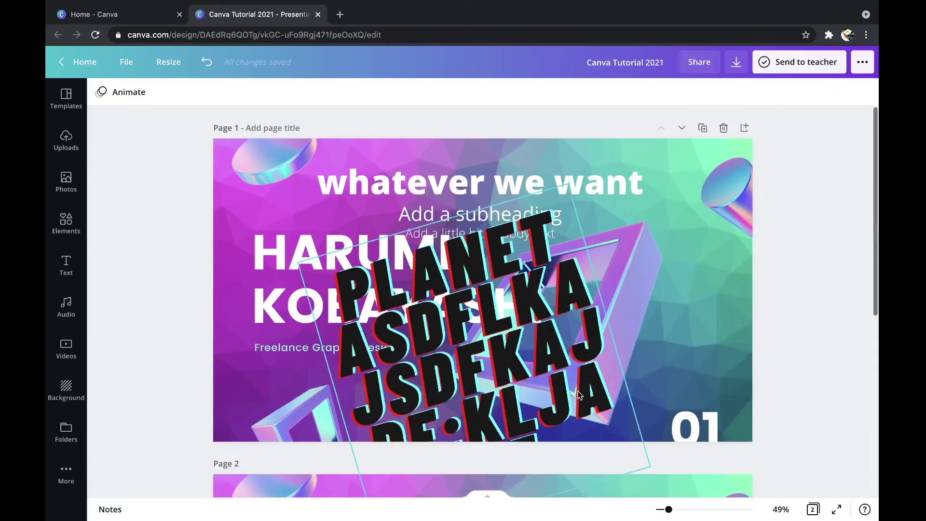
pyautogui.scroll(-5, 578, 391)
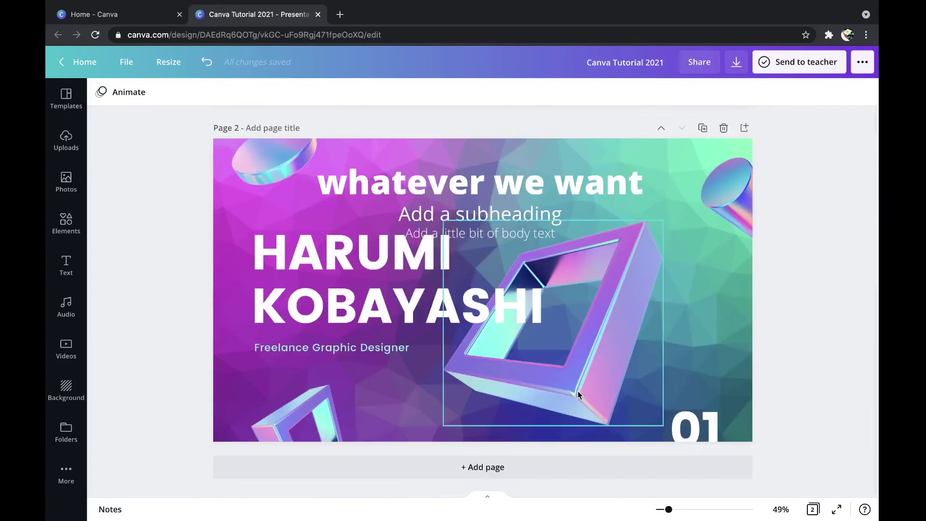
pyautogui.scroll(5, 578, 394)
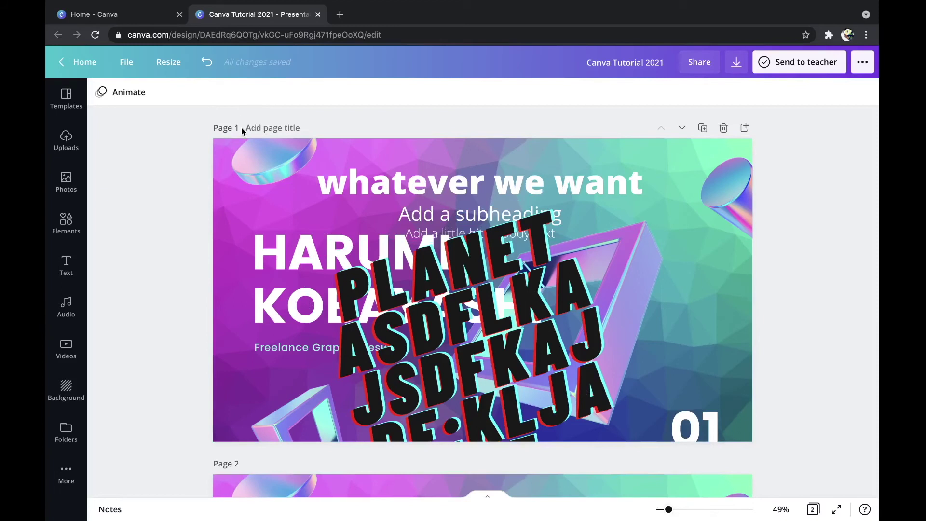
# Step: Title the first page "First Page" and the second page "First Page second draft"
pyautogui.scroll(-5, 266, 126)
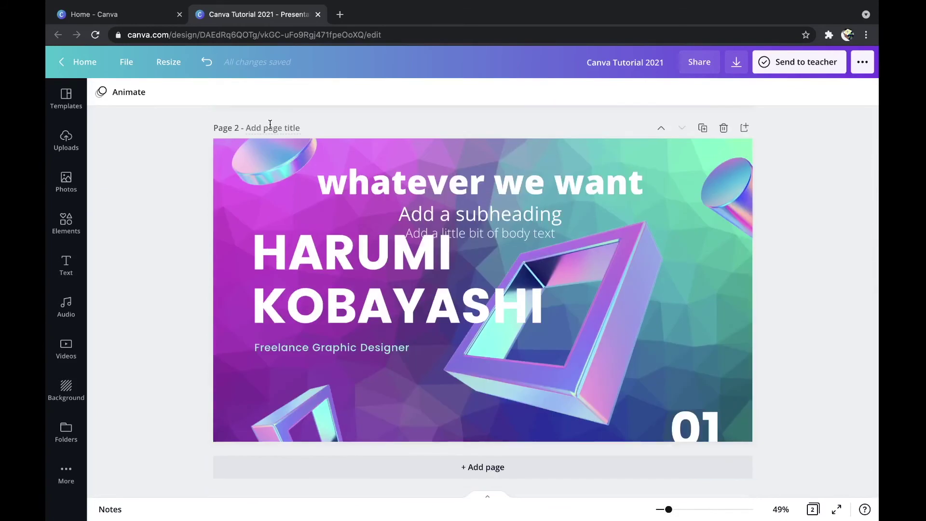
pyautogui.scroll(5, 270, 125)
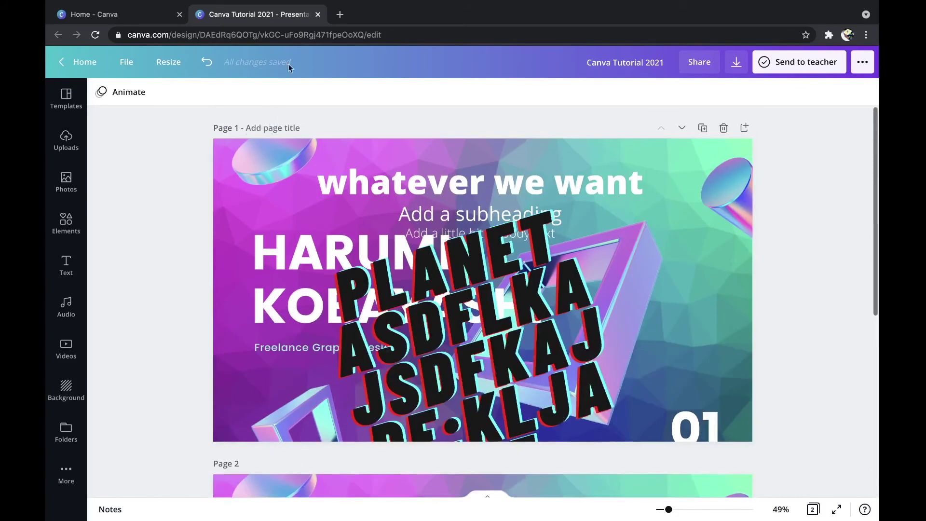
pyautogui.click(279, 132)
pyautogui.write('First Page')
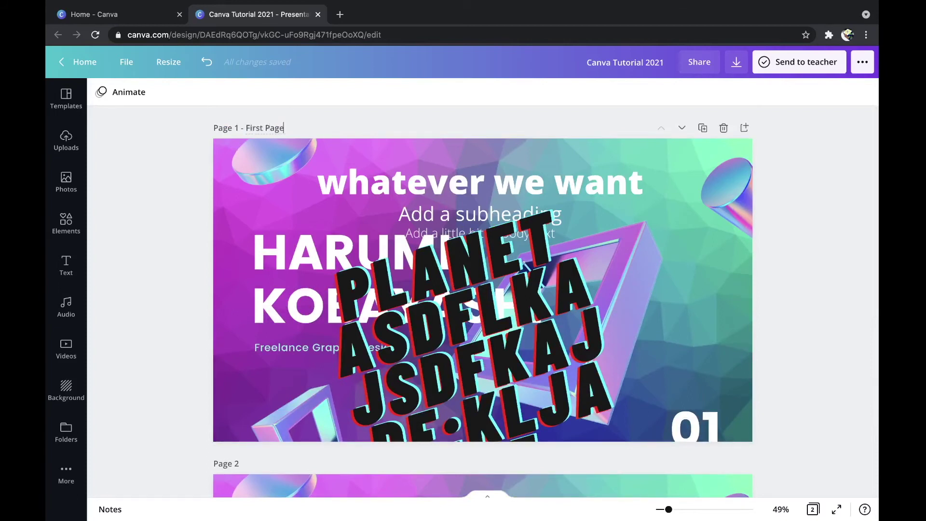
pyautogui.scroll(-5, 296, 233)
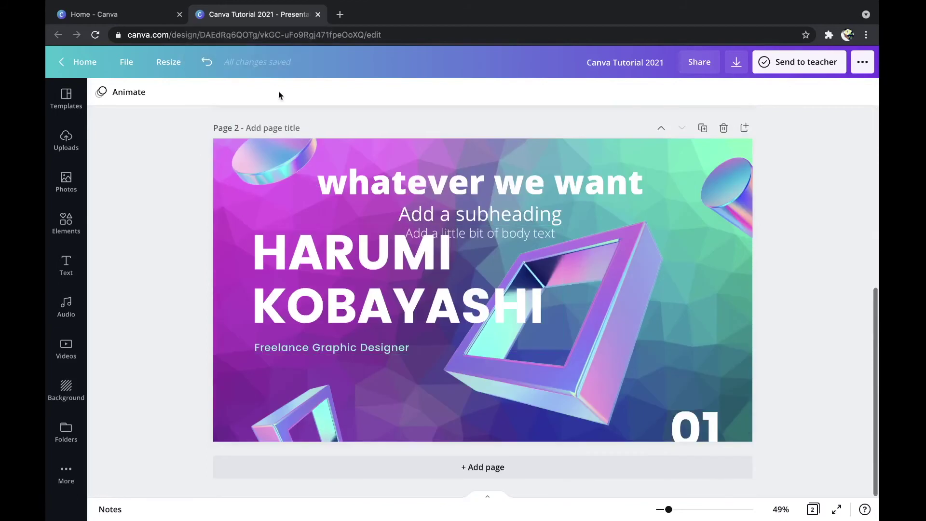
pyautogui.write('First')
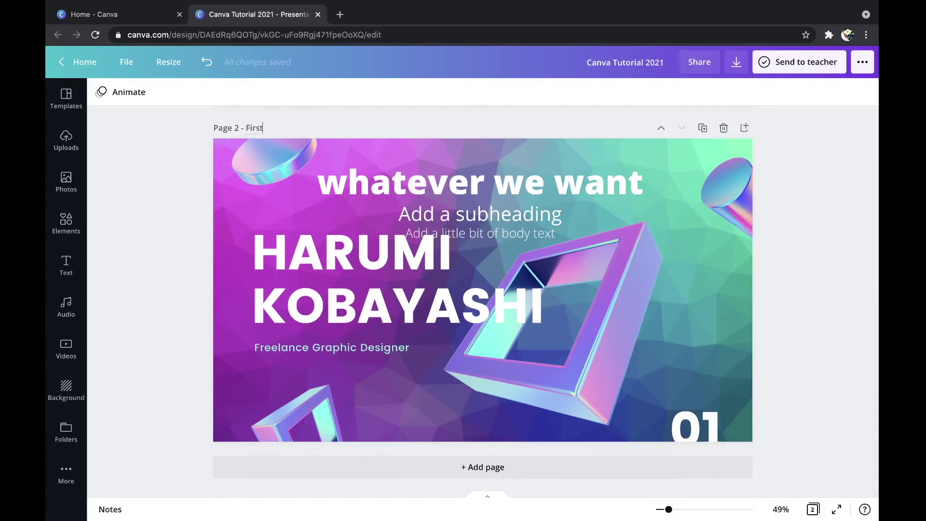
pyautogui.write(' Page second draft')
pyautogui.scroll(5, 158, 261)
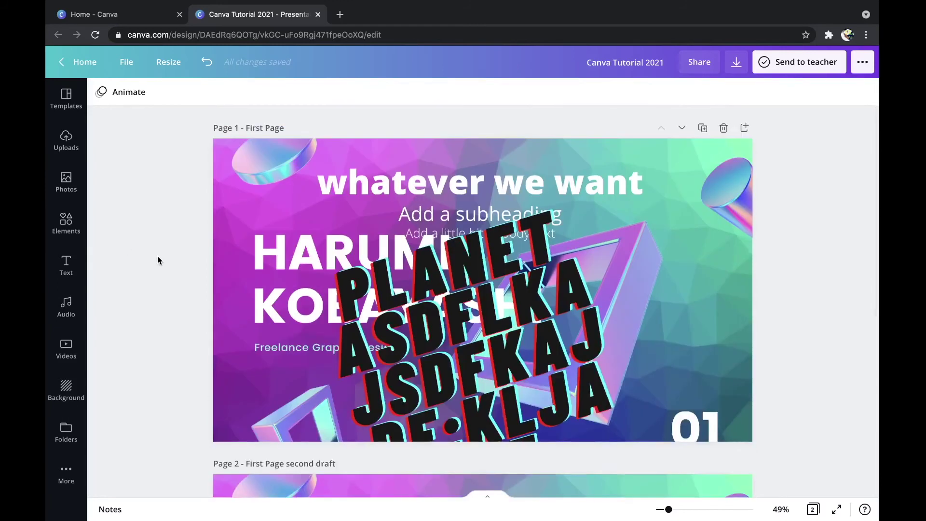
# Step: Reduce the canvas zoom to 42%, and raise it to 46%
pyautogui.scroll(-5, 158, 260)
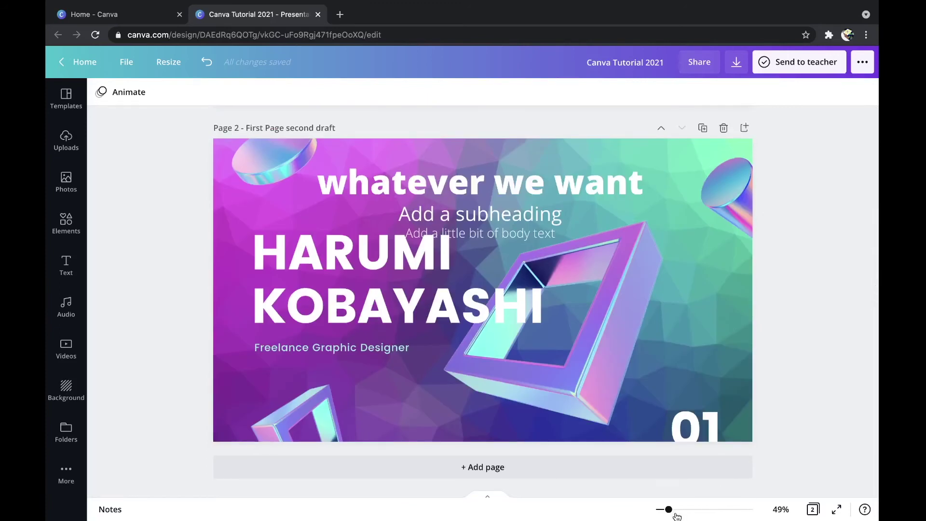
pyautogui.moveTo(674, 512)
pyautogui.mouseDown()
pyautogui.moveTo(760, 506)
pyautogui.moveTo(804, 488)
pyautogui.moveTo(752, 488)
pyautogui.moveTo(620, 514)
pyautogui.moveTo(675, 509)
pyautogui.moveTo(666, 509)
pyautogui.mouseUp()
pyautogui.scroll(3, 617, 375)
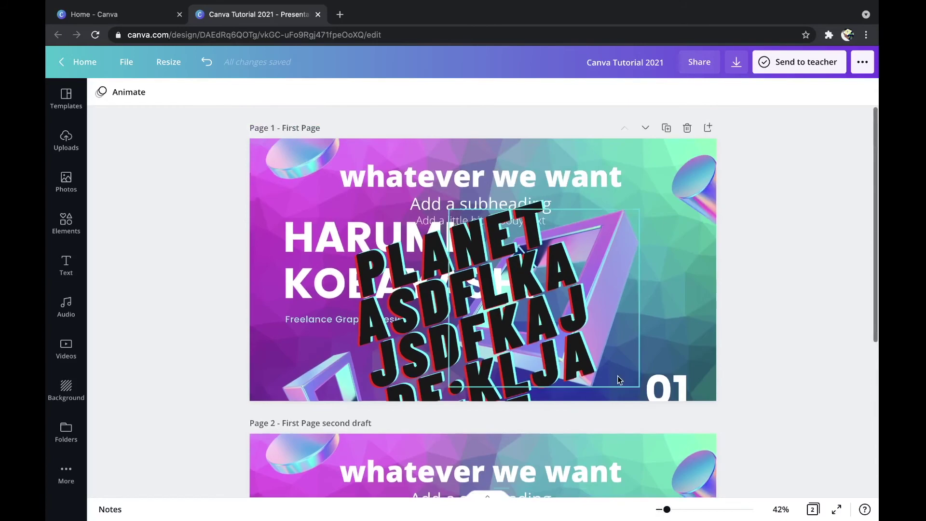
pyautogui.moveTo(666, 509); pyautogui.dragTo(667, 511)
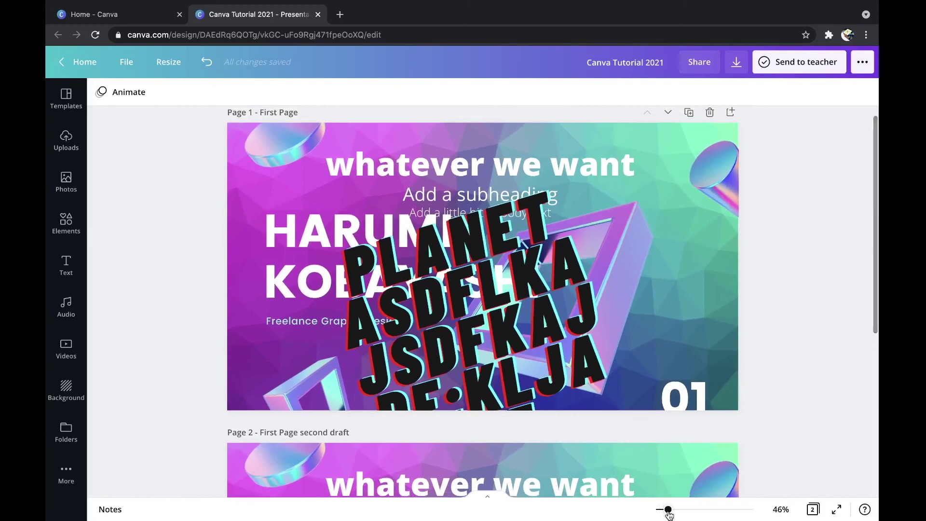
pyautogui.scroll(1, 838, 349)
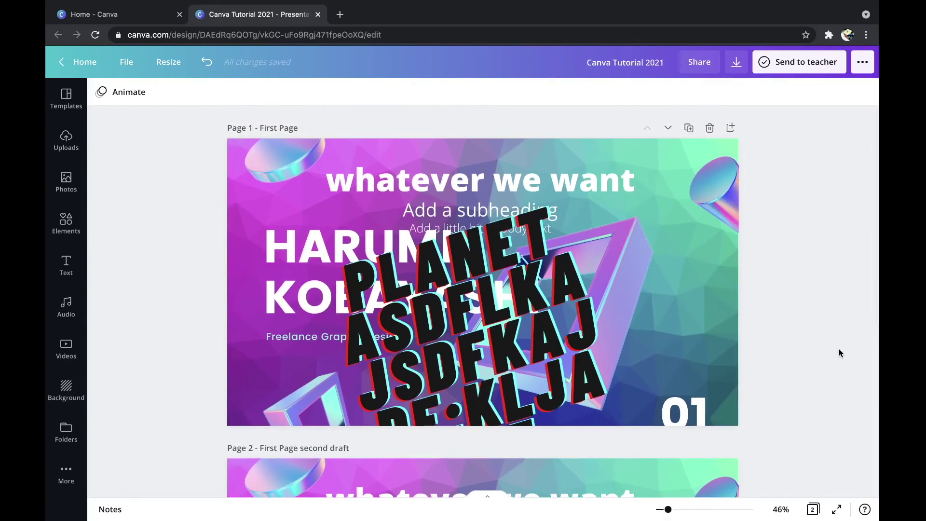
# Step: View the pages as a thumbnail grid, select and deselect the first page, and reopen the second page in the editor
pyautogui.click(813, 508)
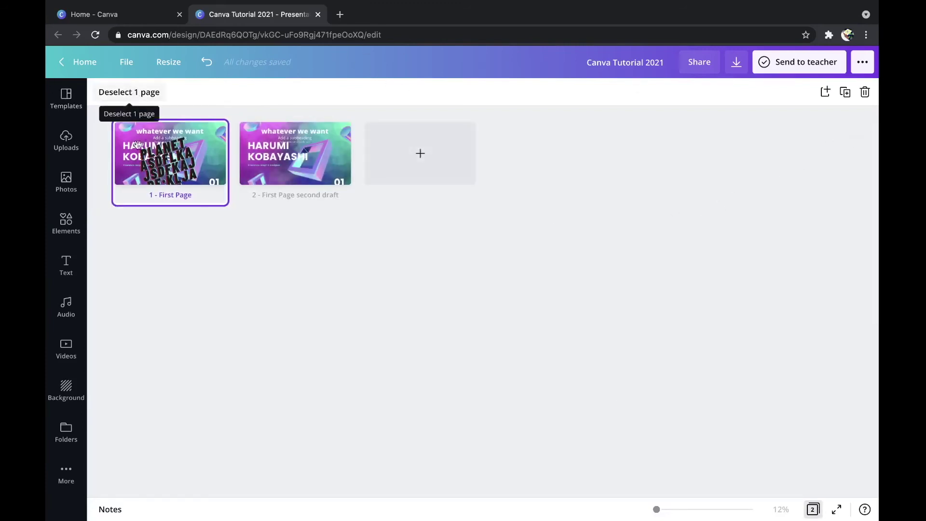
pyautogui.click(144, 161)
pyautogui.click(149, 156)
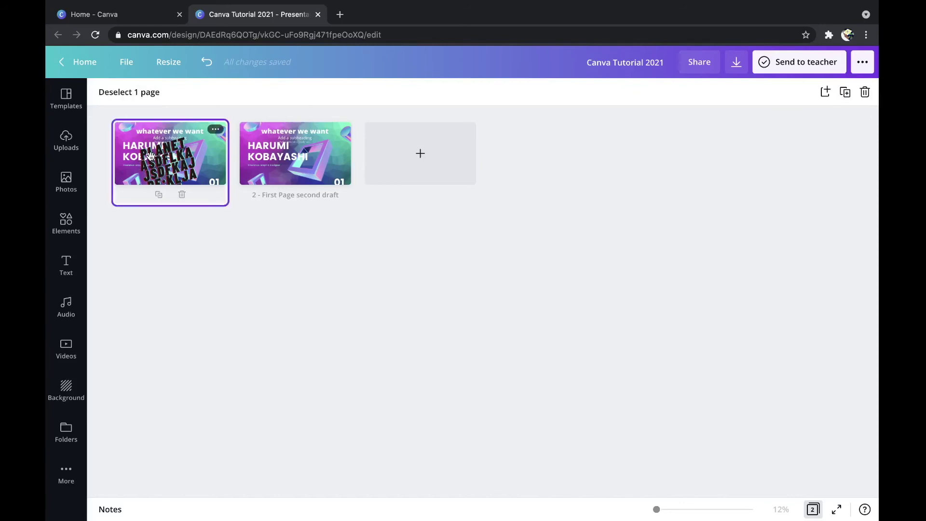
pyautogui.click(139, 92)
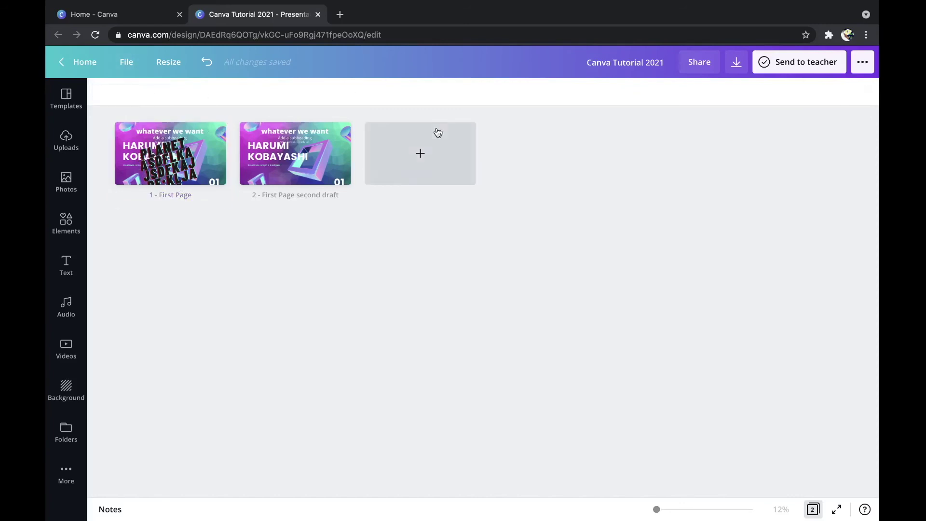
pyautogui.doubleClick(273, 155)
pyautogui.scroll(5, 542, 186)
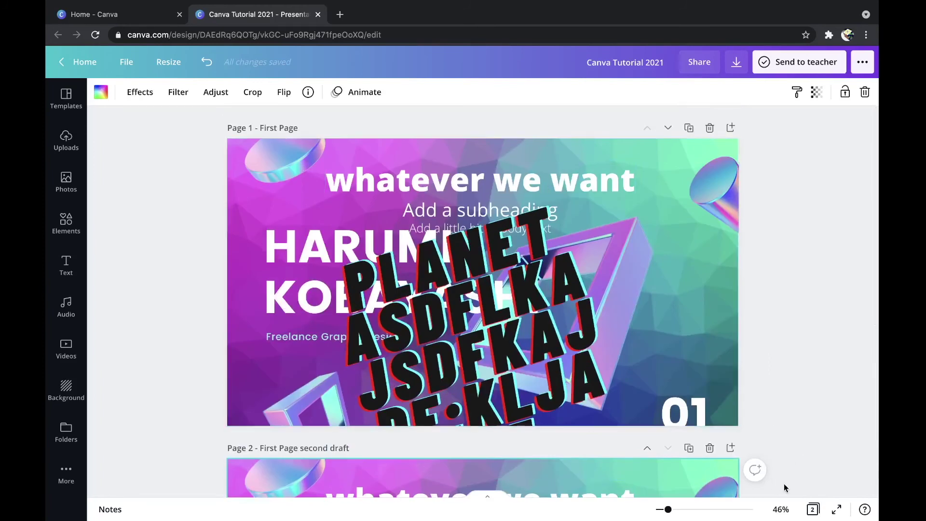
# Step: Preview the presentation in full screen and return to the editor
pyautogui.click(836, 510)
pyautogui.click(858, 265)
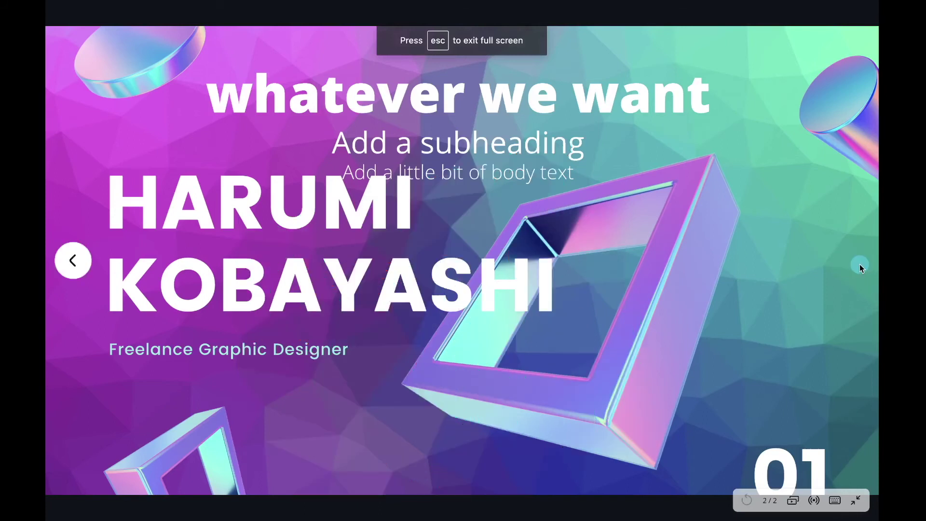
pyautogui.press('Escape')
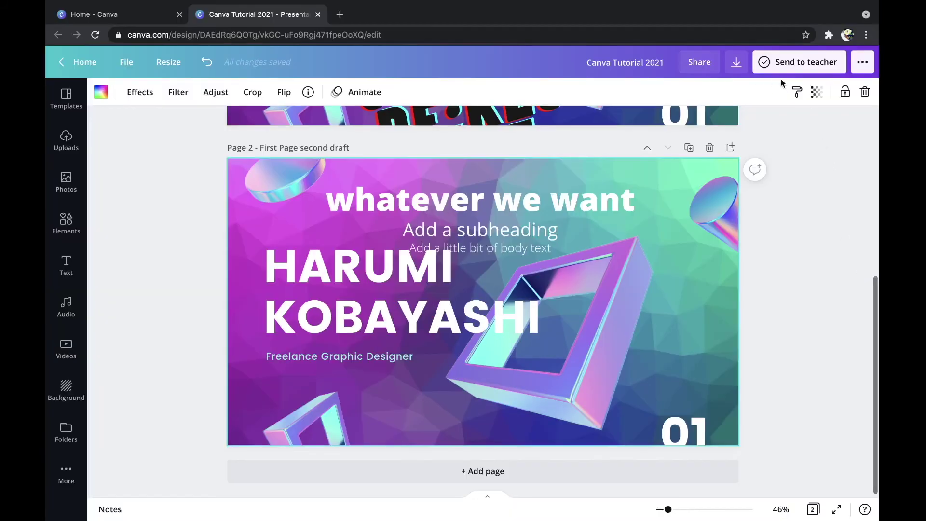
# Step: Examine the Present publishing options, including the presentation type and the view link, and close them
pyautogui.click(862, 62)
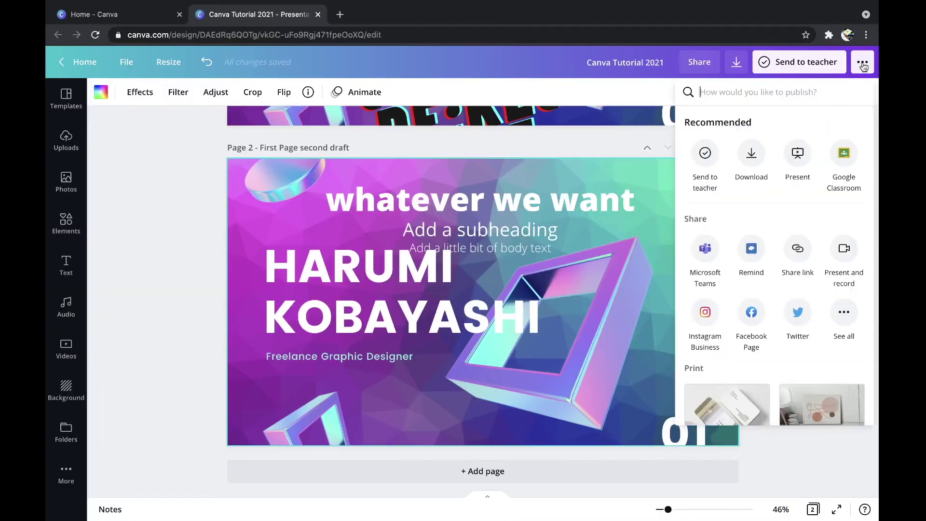
pyautogui.click(796, 157)
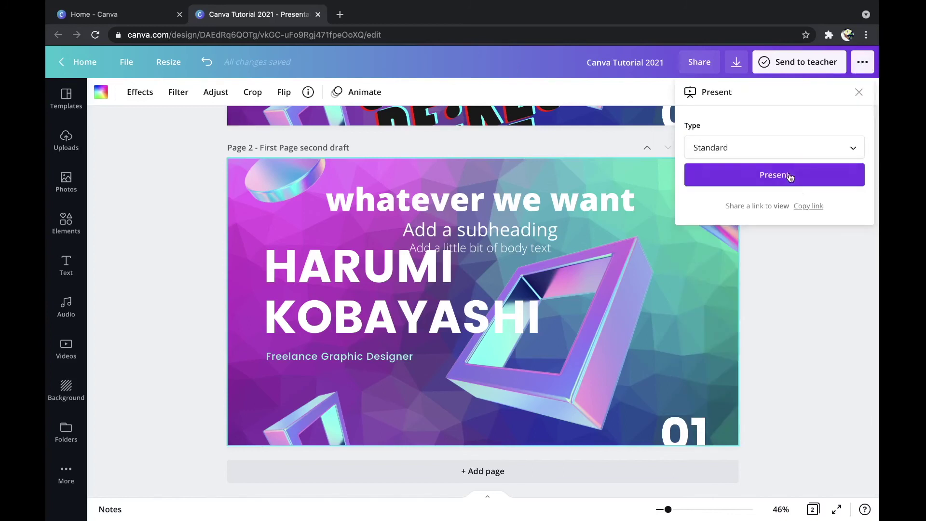
pyautogui.click(825, 308)
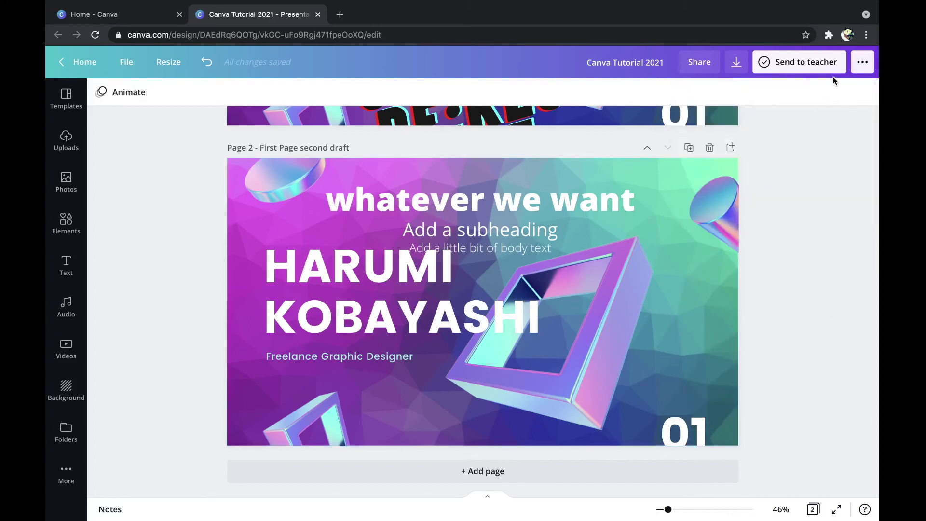
pyautogui.click(862, 62)
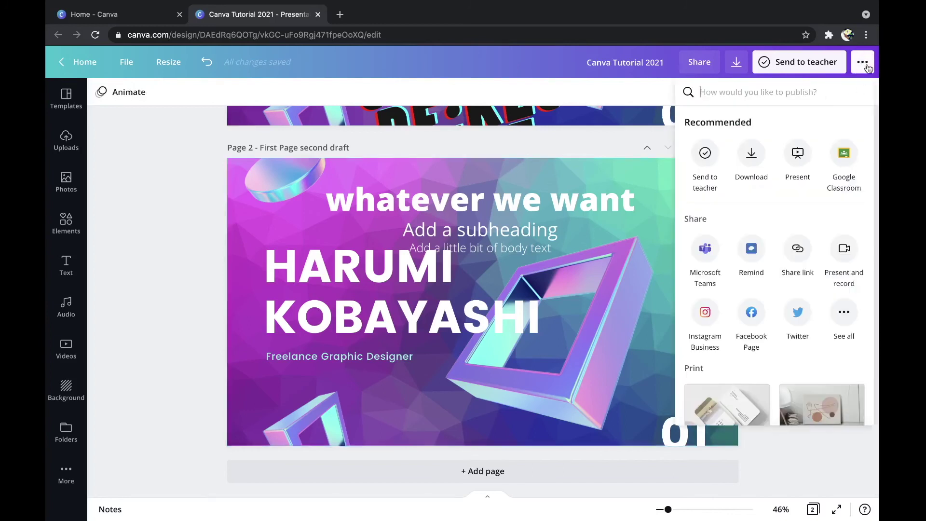
pyautogui.click(792, 160)
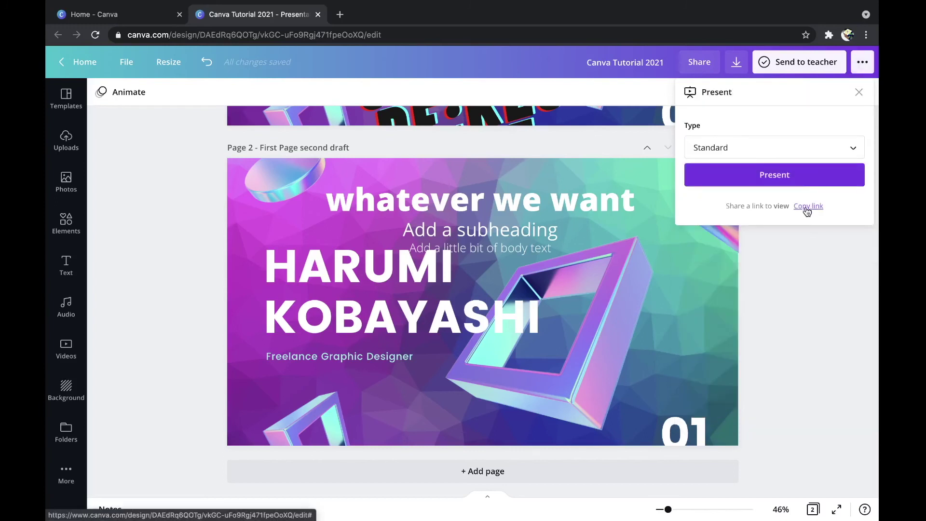
pyautogui.click(823, 278)
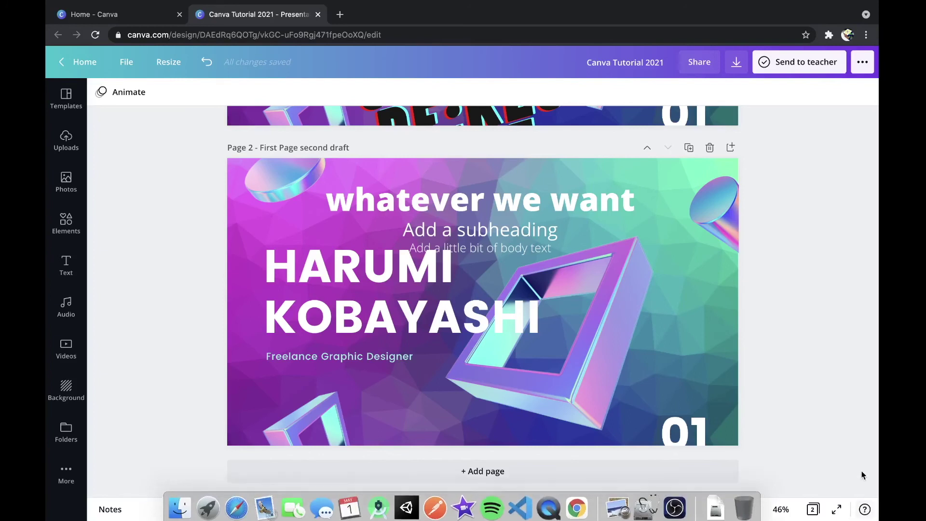
# Step: View the list of help topics and close it
pyautogui.click(864, 509)
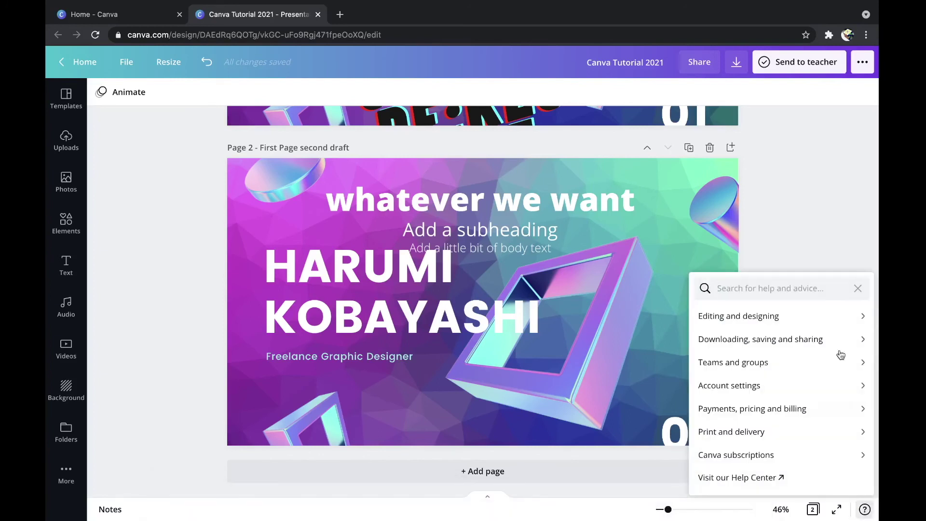
pyautogui.click(819, 242)
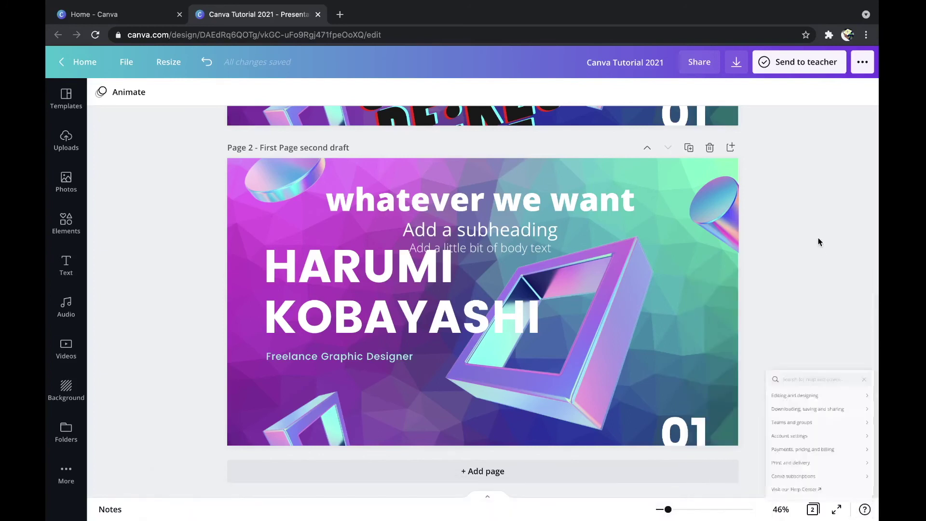
# Step: Copy the share link that lets others edit the design, and close the sharing options
pyautogui.scroll(6, 818, 242)
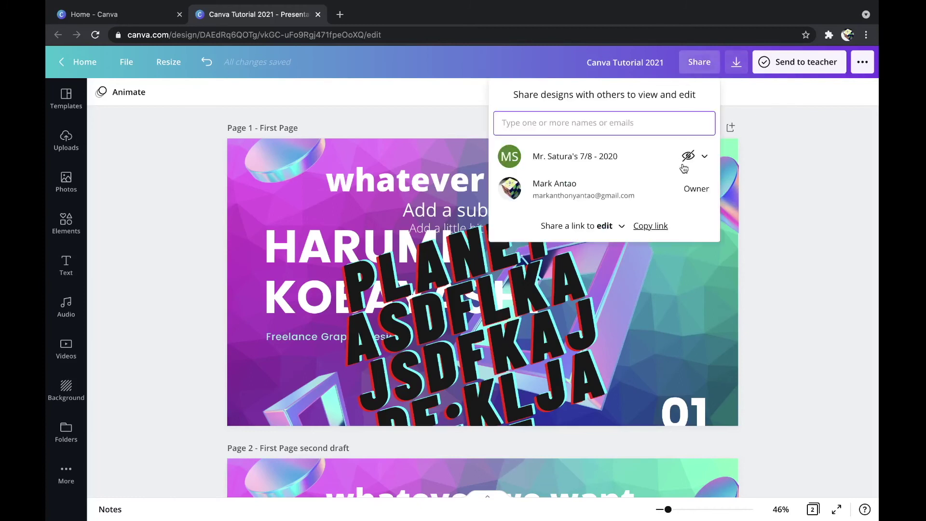
pyautogui.click(651, 226)
pyautogui.click(787, 238)
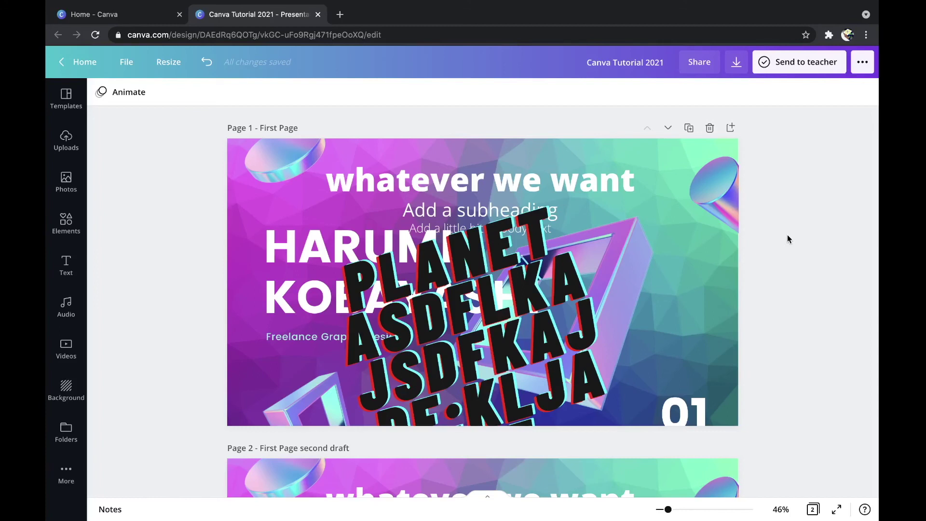
# Step: Examine the file types offered for downloading the design, keeping PNG as the selected type
pyautogui.scroll(-6, 786, 239)
pyautogui.scroll(6, 787, 240)
pyautogui.click(733, 66)
pyautogui.click(780, 143)
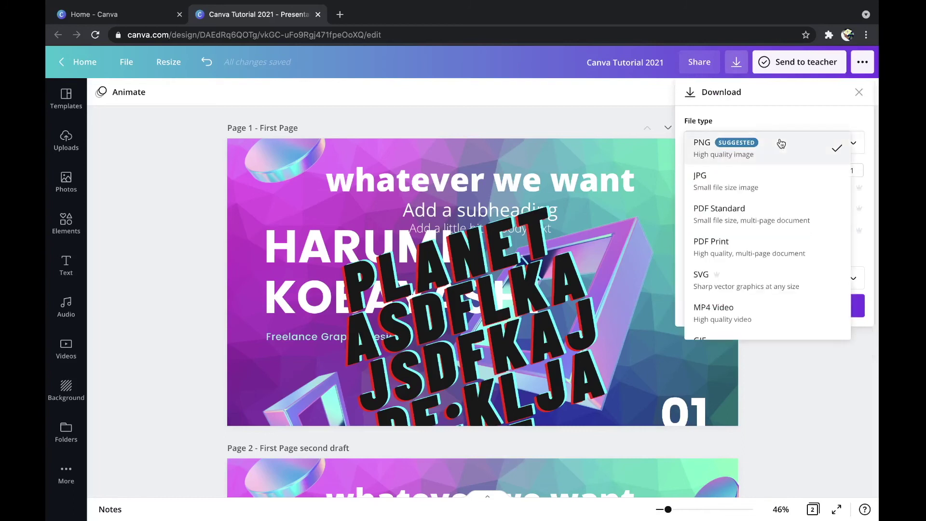
pyautogui.scroll(-2, 781, 187)
pyautogui.scroll(2, 781, 187)
pyautogui.scroll(-2, 781, 187)
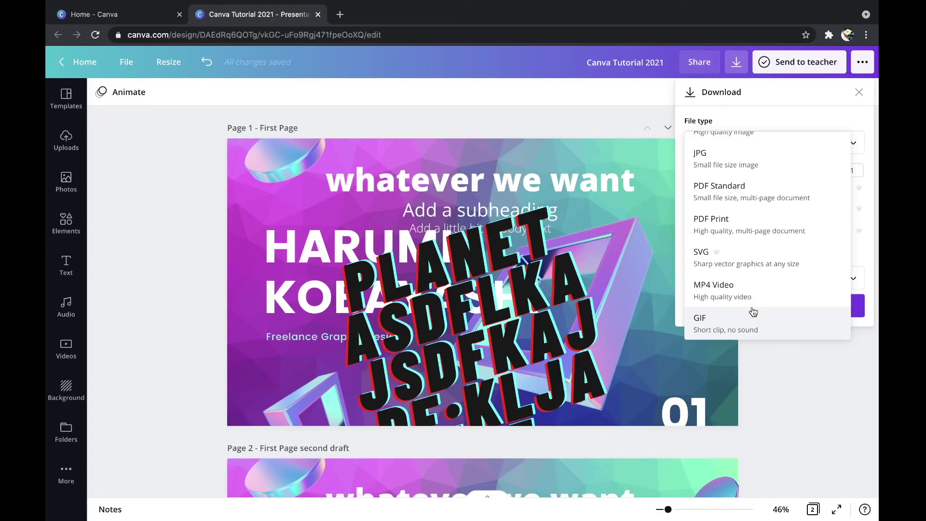
pyautogui.scroll(1, 761, 260)
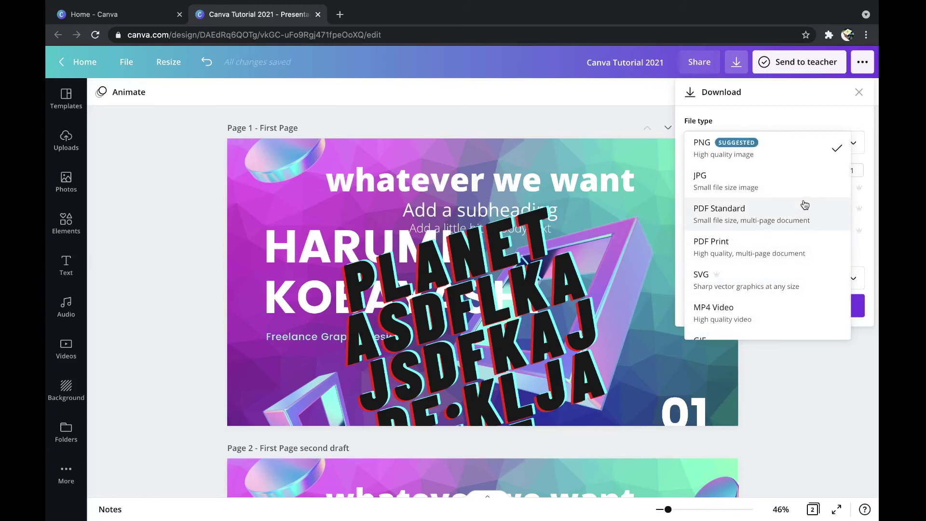
pyautogui.click(795, 142)
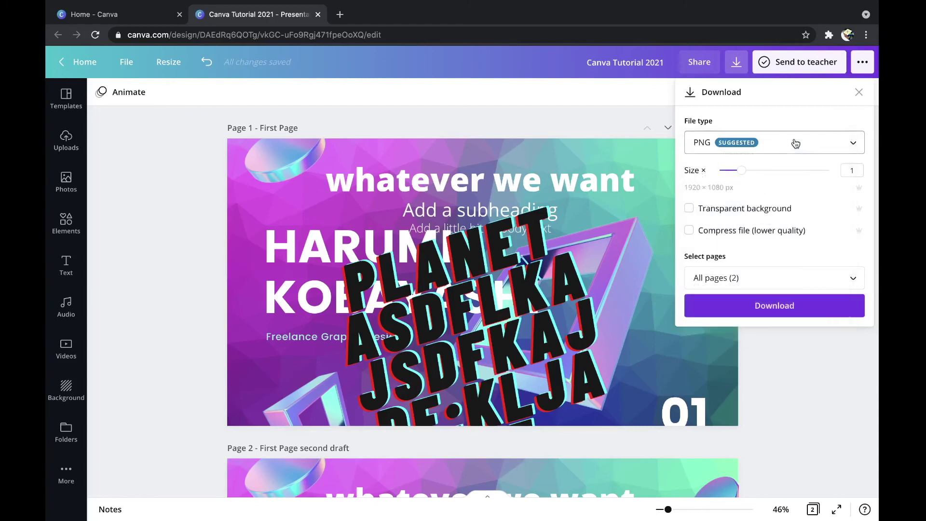
pyautogui.click(795, 143)
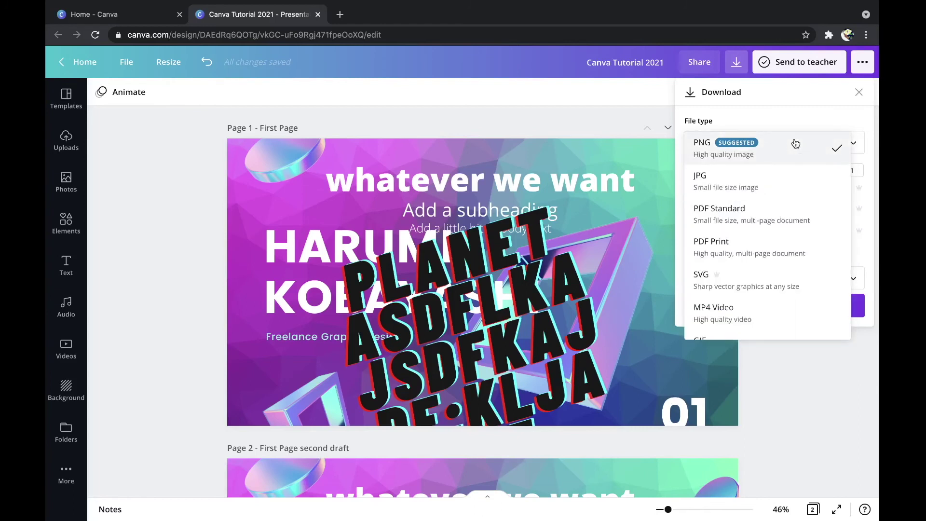
pyautogui.click(795, 144)
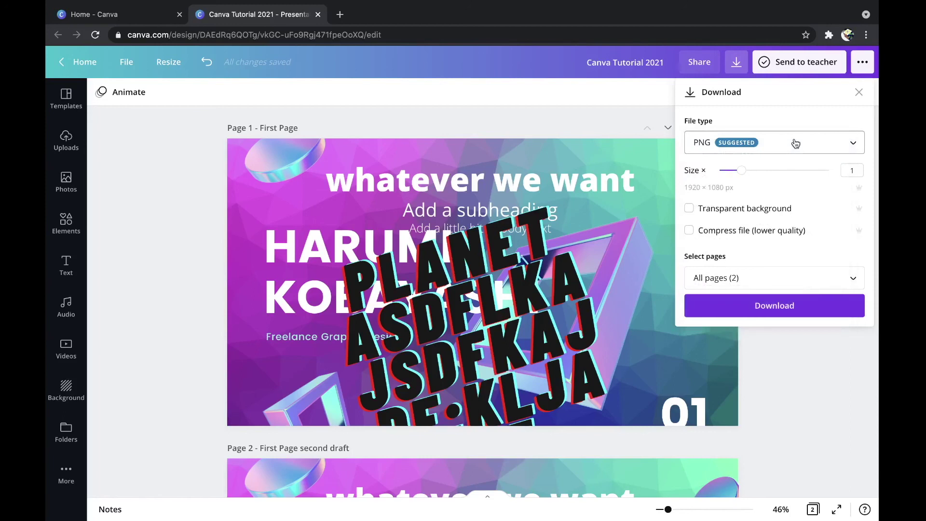
# Step: Try the transparent background, compression and individual page selection options for the PNG download, and close the download settings
pyautogui.click(688, 208)
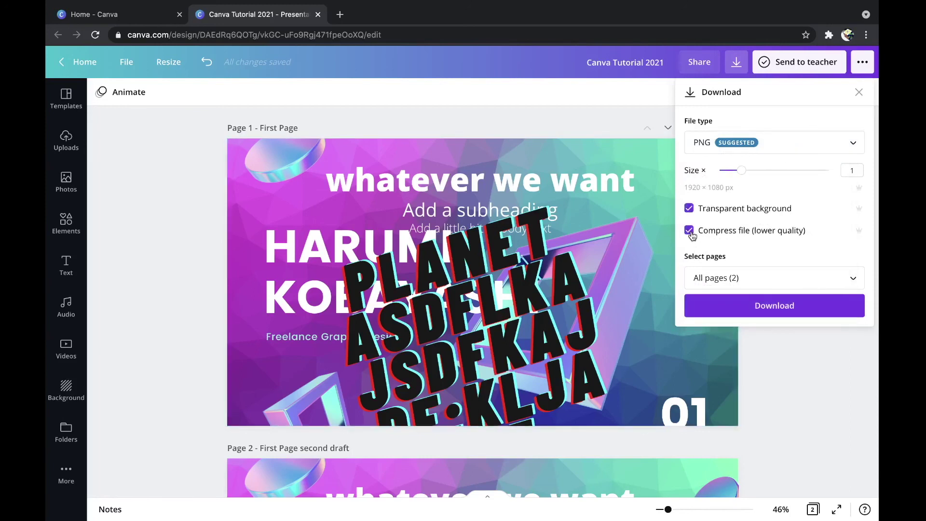
pyautogui.click(688, 211)
pyautogui.click(710, 276)
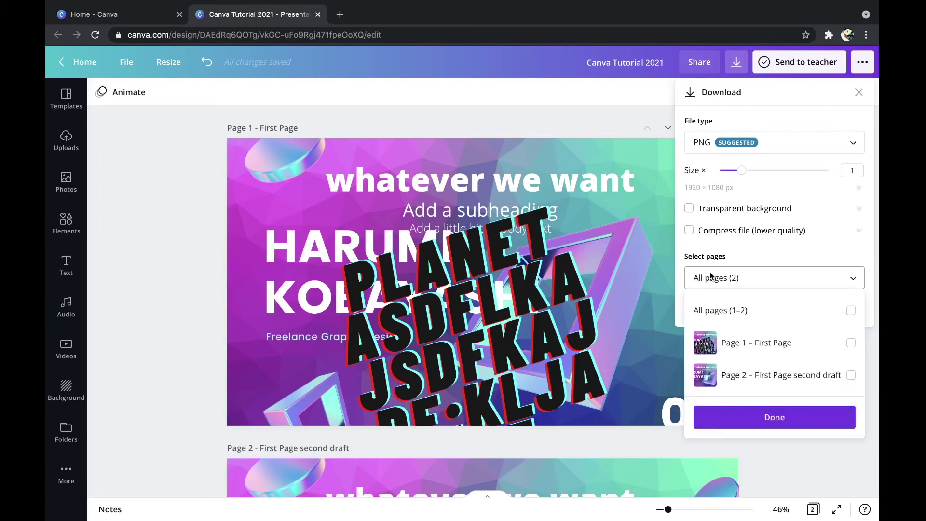
pyautogui.click(850, 343)
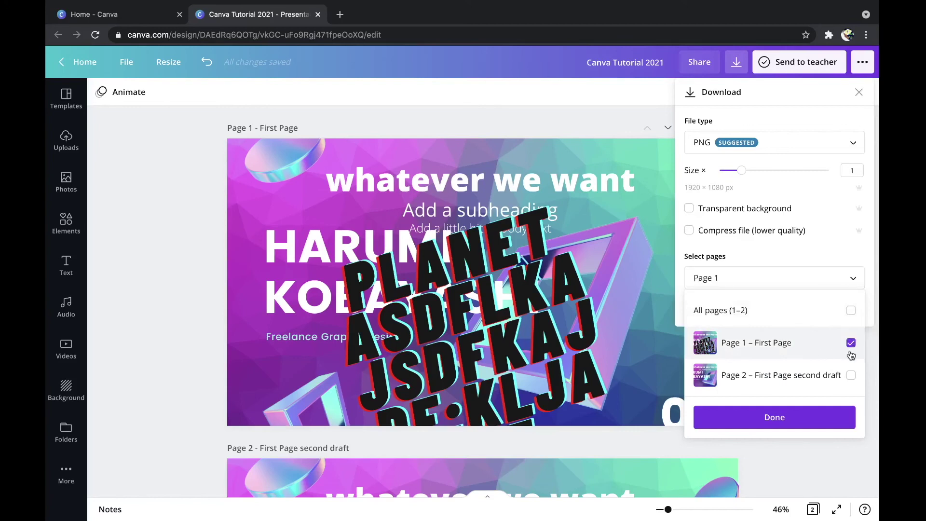
pyautogui.click(850, 344)
pyautogui.click(850, 375)
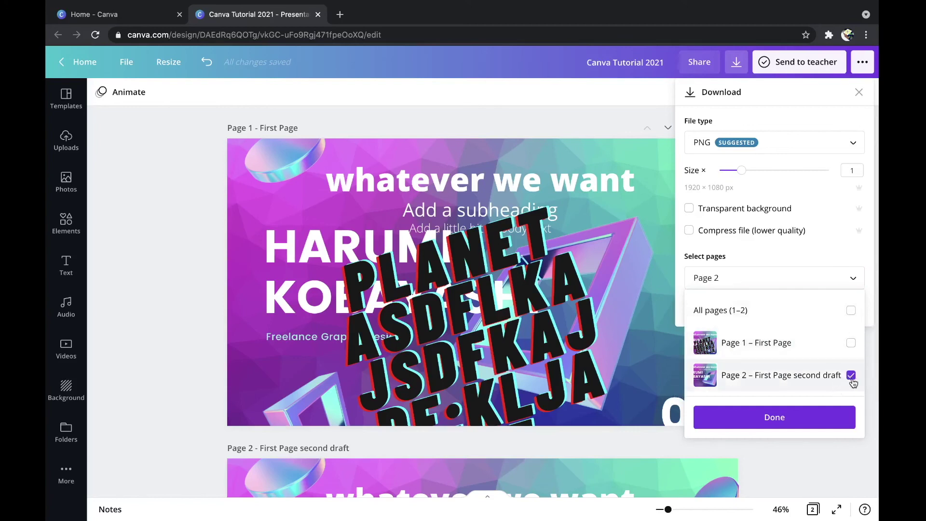
pyautogui.click(850, 376)
pyautogui.click(834, 283)
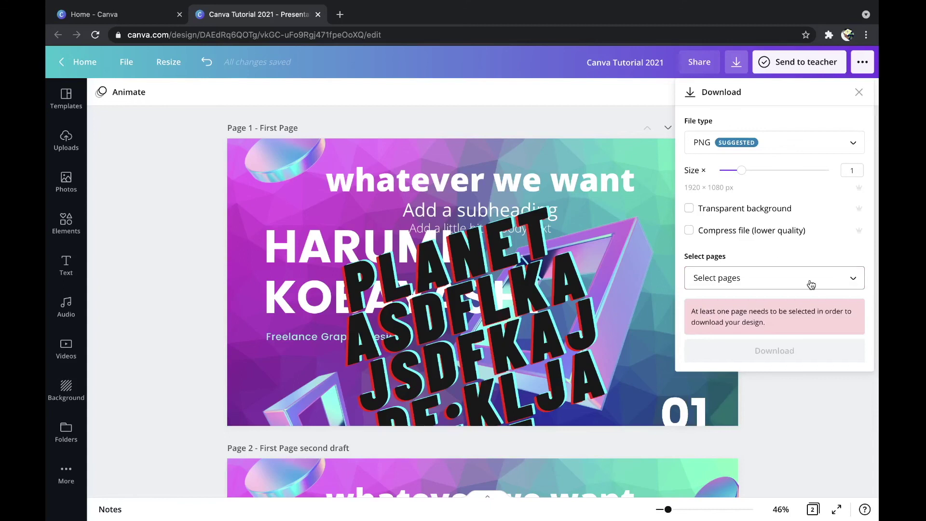
pyautogui.press('Escape')
# Step: Download all pages as PNG and save the zip archive as Canva Tutorial 2021 designs in the creative coding folder
pyautogui.click(735, 62)
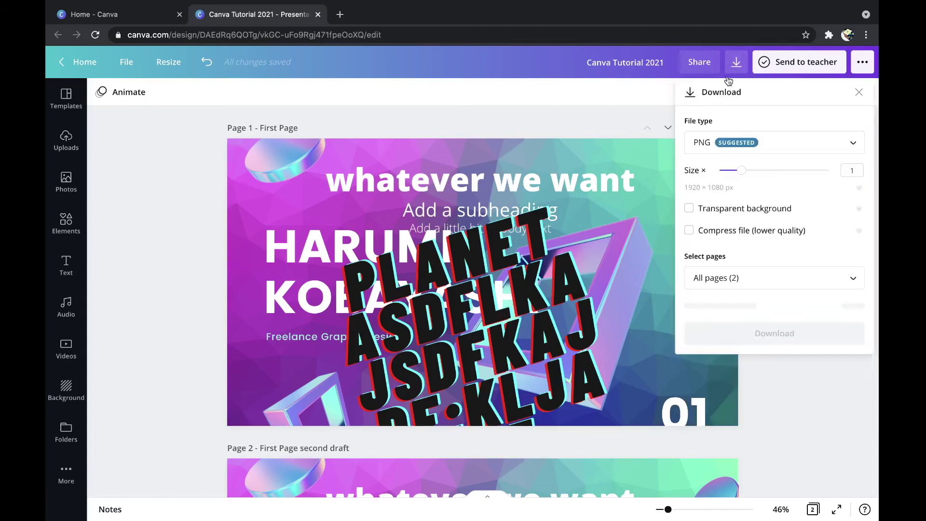
pyautogui.click(792, 305)
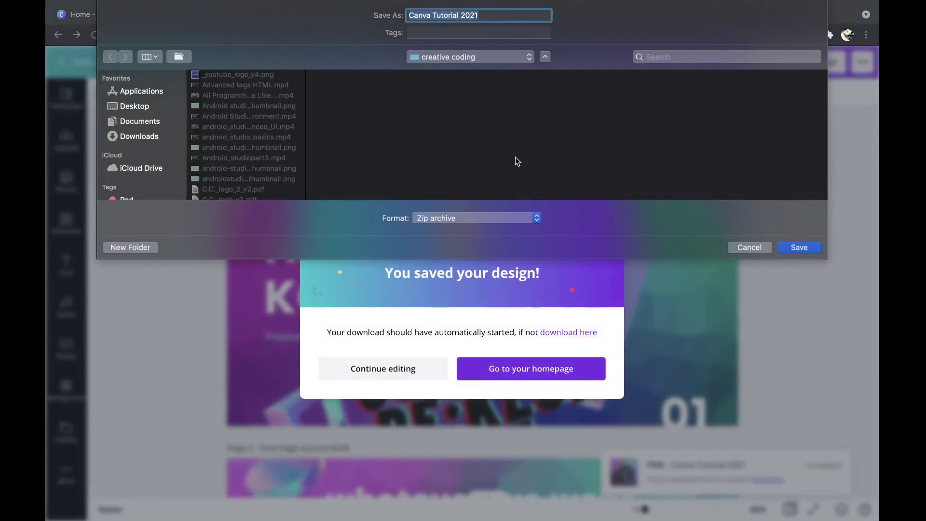
pyautogui.click(507, 15)
pyautogui.write('des')
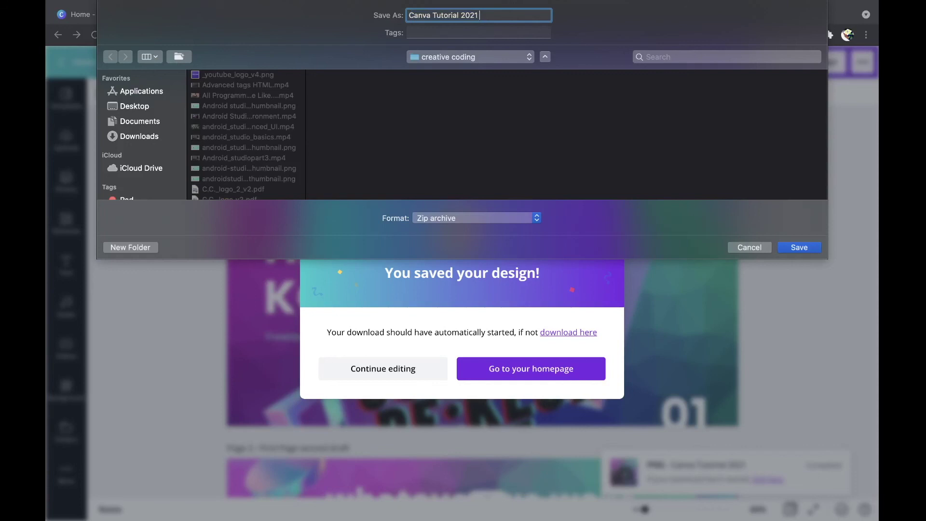
pyautogui.write('igns')
pyautogui.press('Return')
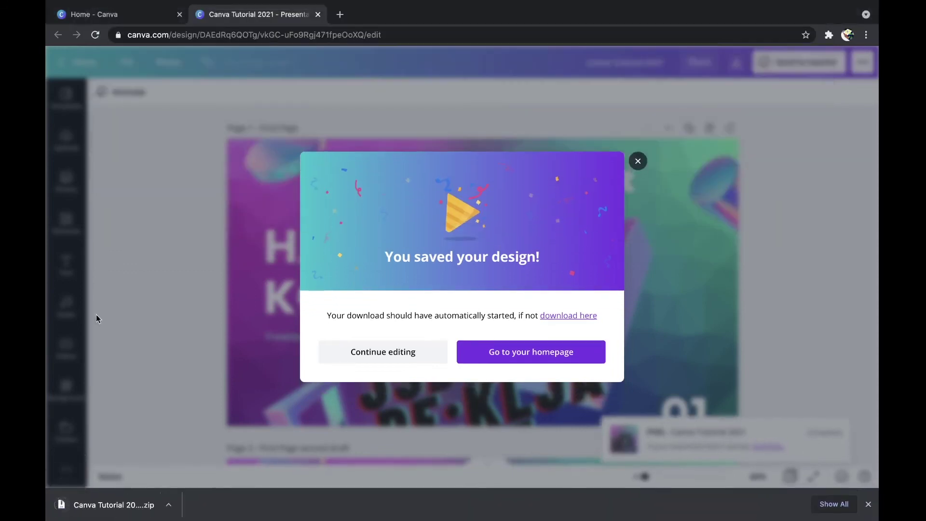
# Step: Extract the downloaded zip archive and open the Canva Tutorial 2021 designs folder in Finder
pyautogui.click(130, 504)
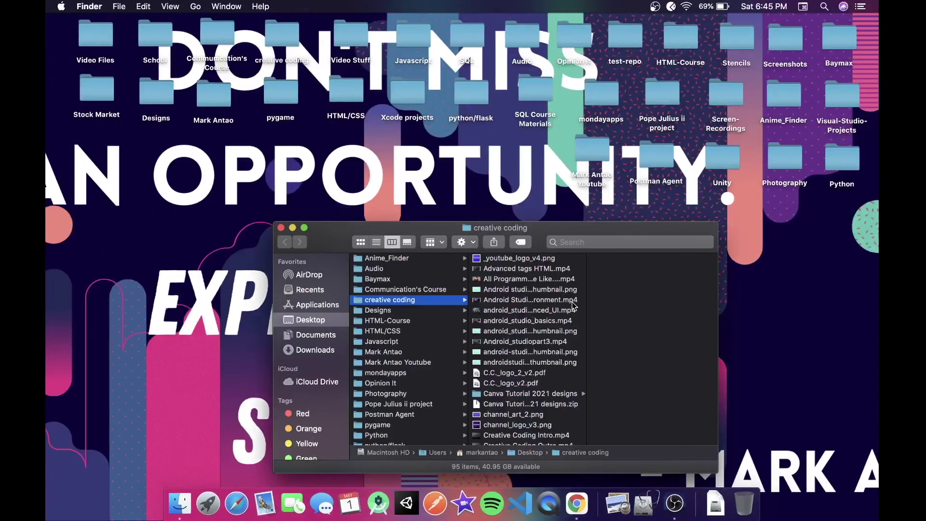
pyautogui.scroll(-15, 573, 305)
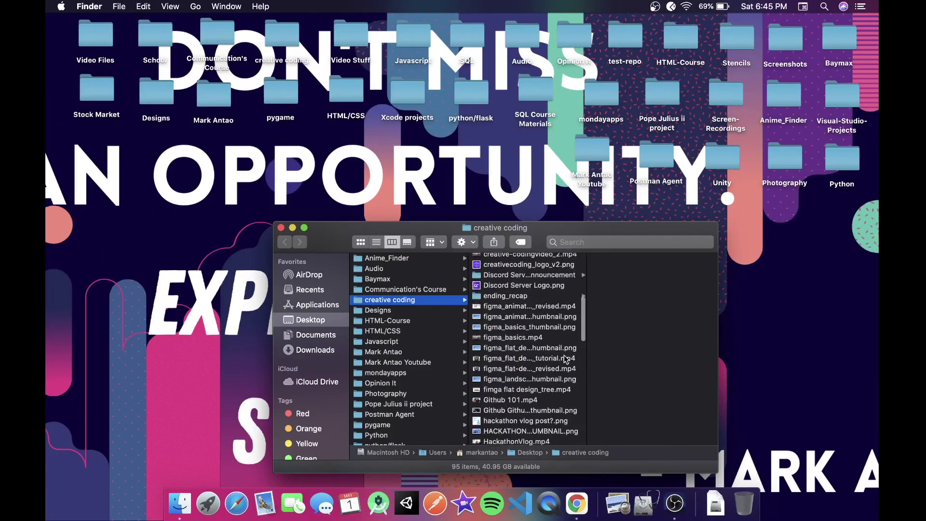
pyautogui.scroll(-15, 565, 359)
pyautogui.scroll(15, 565, 359)
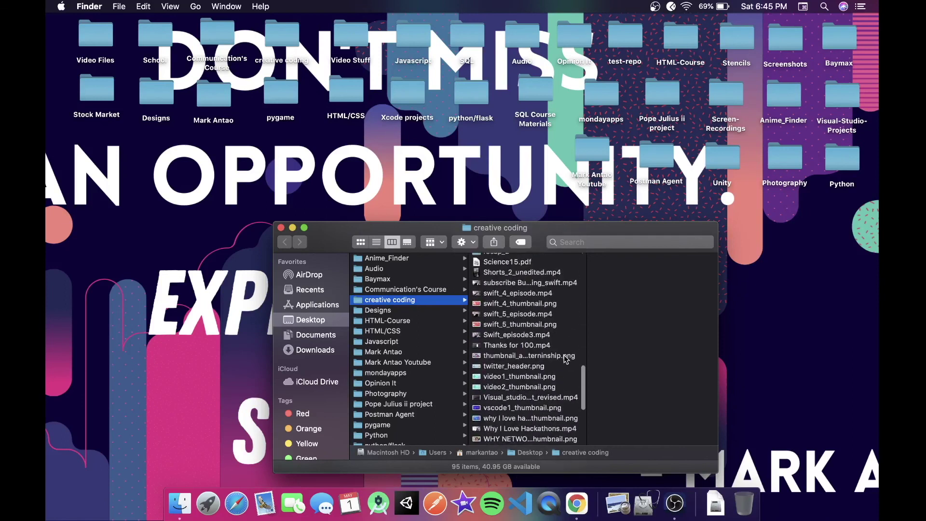
pyautogui.scroll(10, 543, 355)
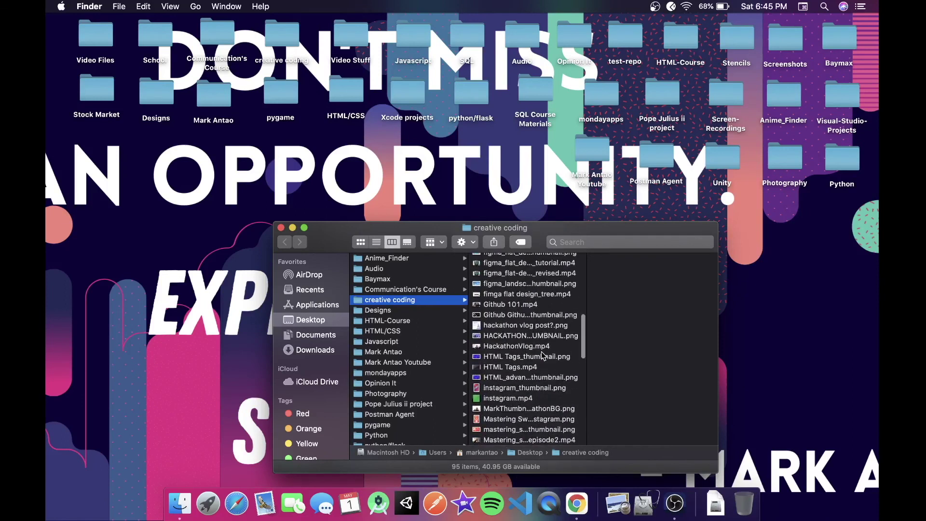
pyautogui.scroll(5, 543, 356)
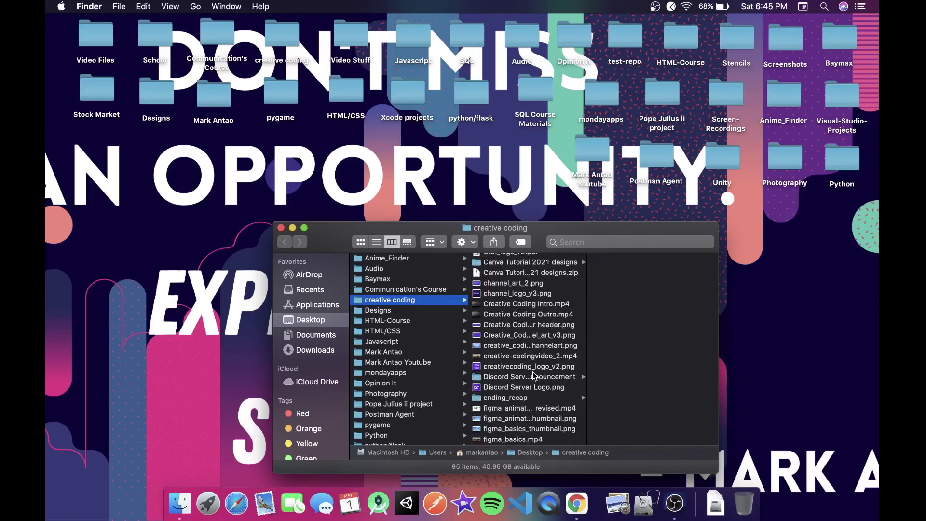
pyautogui.scroll(8, 535, 381)
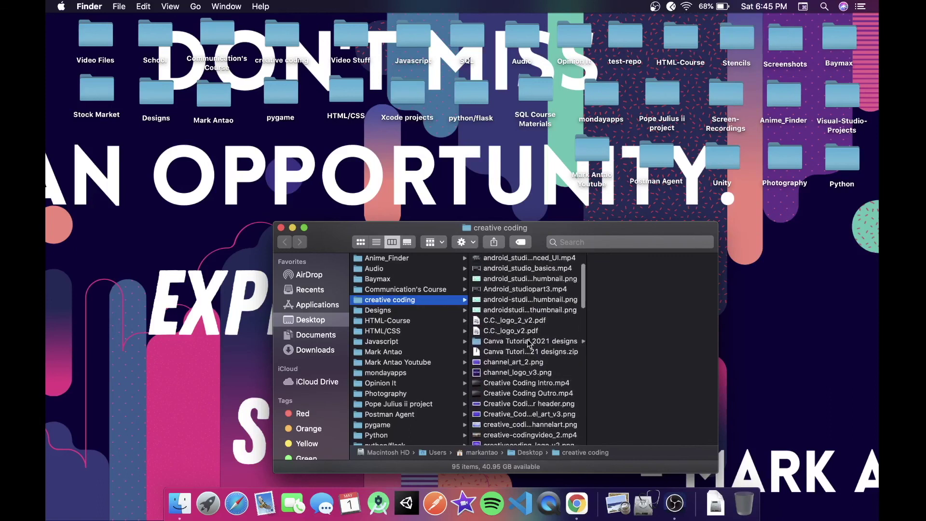
pyautogui.click(528, 343)
# Step: View First Page second draft.png in Preview, select First Page.png in the folder, and close the image viewer and folder window
pyautogui.doubleClick(620, 259)
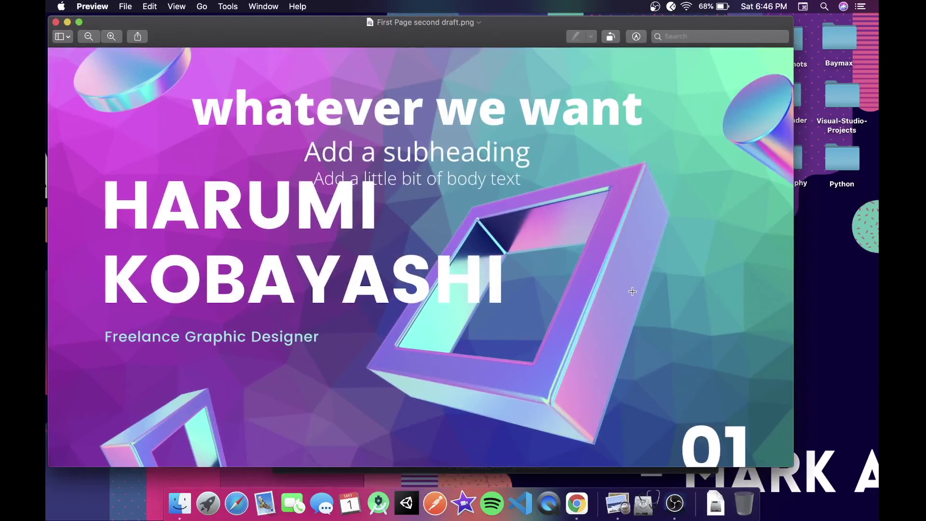
pyautogui.click(55, 22)
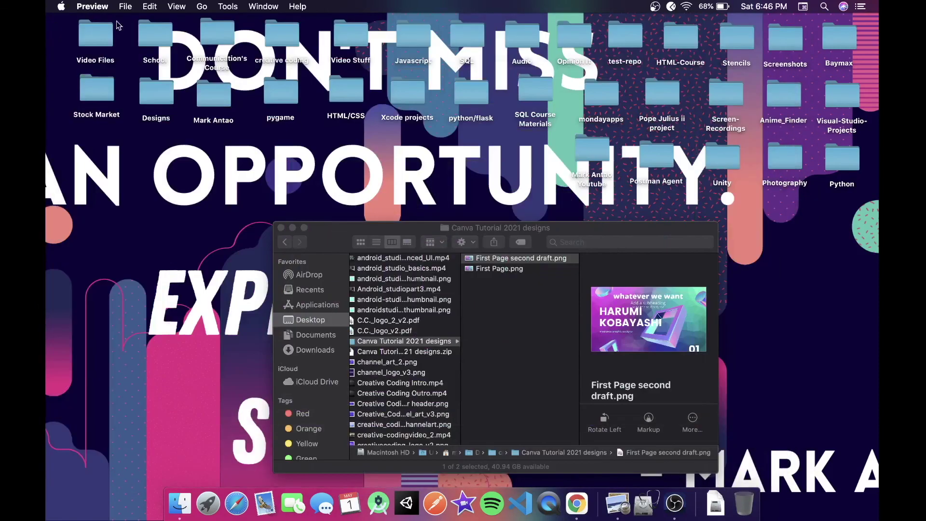
pyautogui.press('super+q')
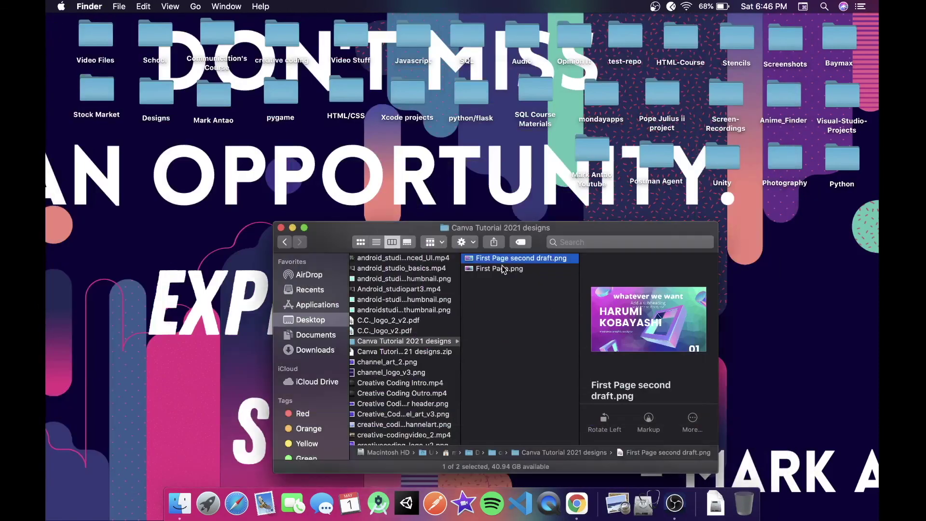
pyautogui.click(503, 269)
pyautogui.click(282, 228)
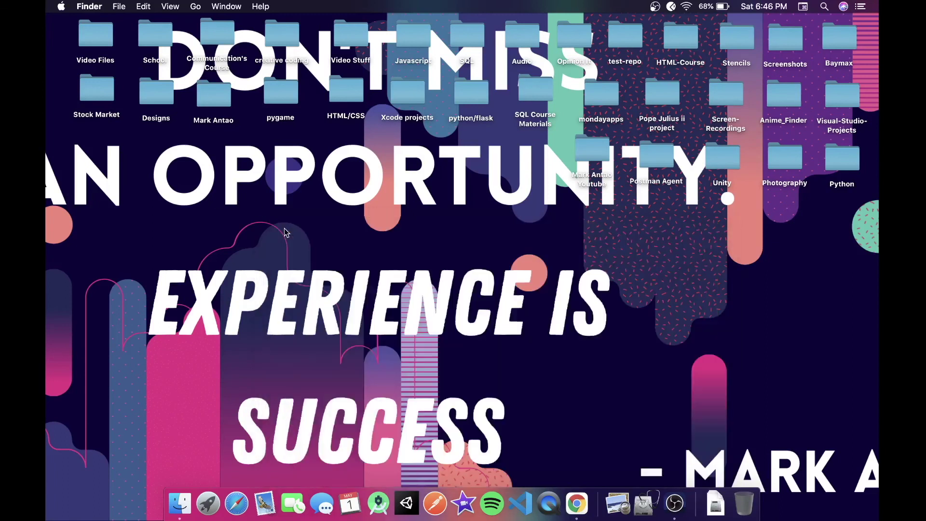